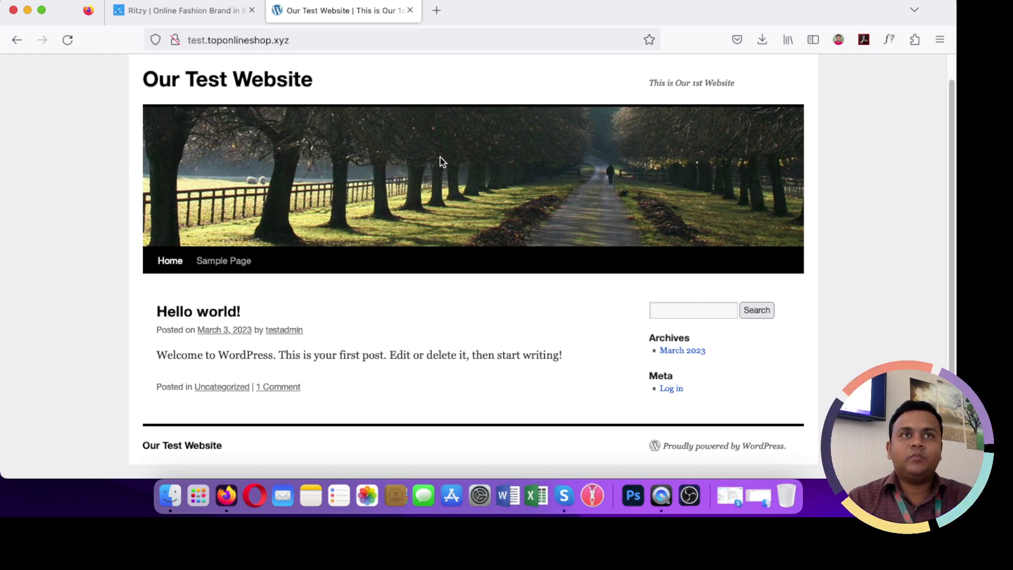
Step: Switch to the Ritzy store tab and scroll through its product sections
scroll(289, 225, "up", 1)
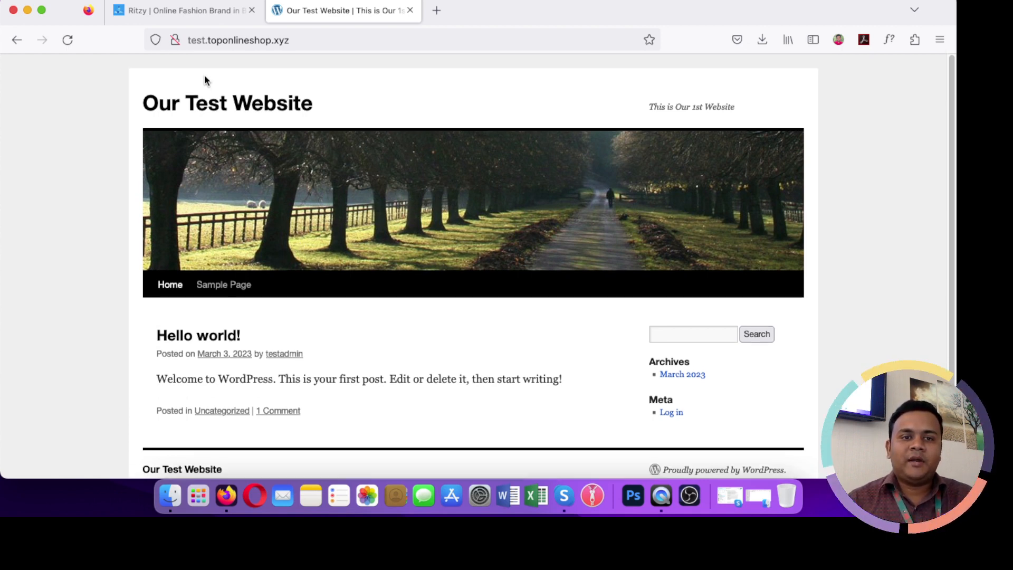
left_click(182, 10)
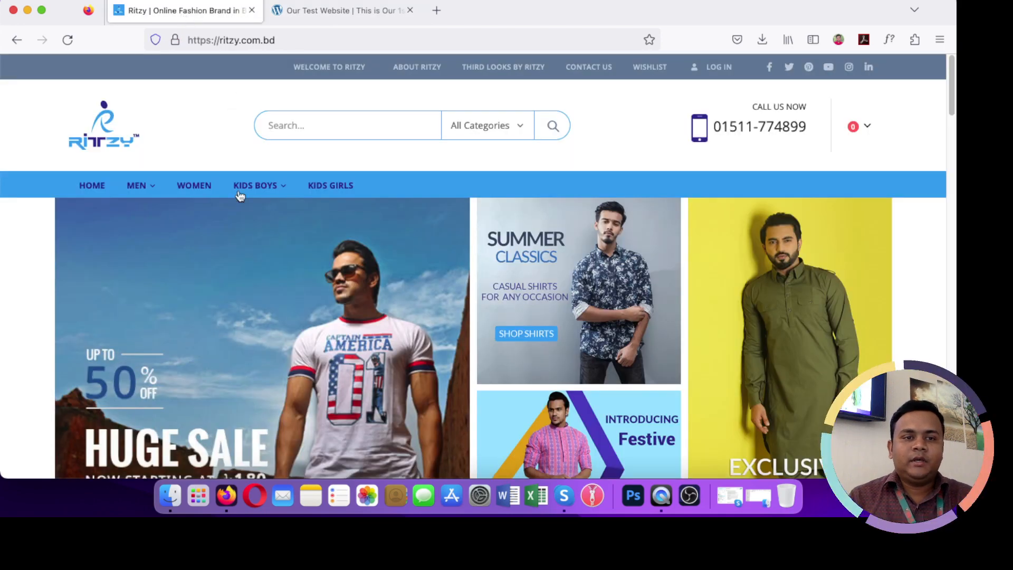
mouse_move(225, 200)
scroll(215, 200, "down", 2)
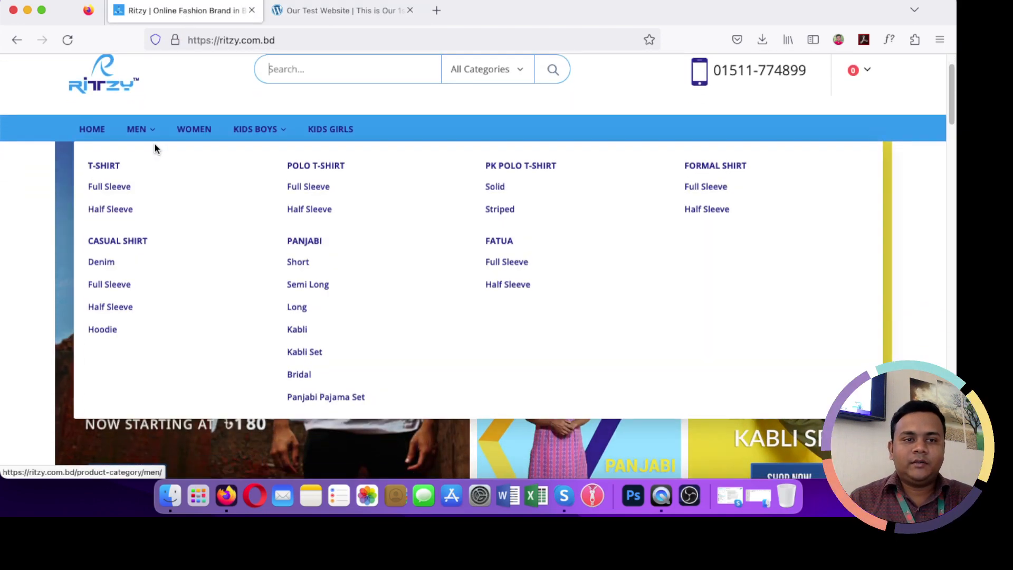
scroll(98, 132, "up", 2)
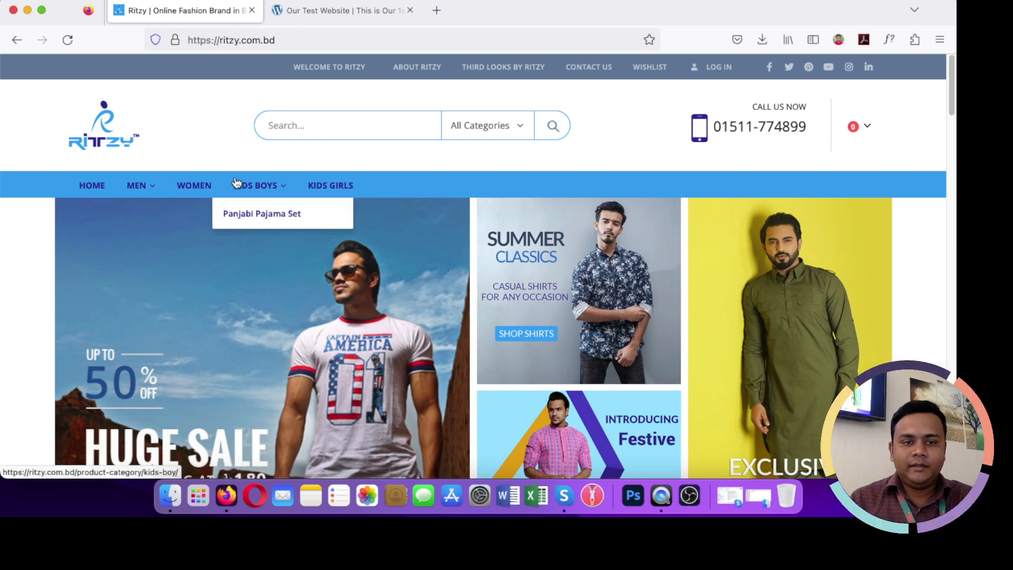
scroll(235, 184, "down", 1)
scroll(235, 184, "down", 12)
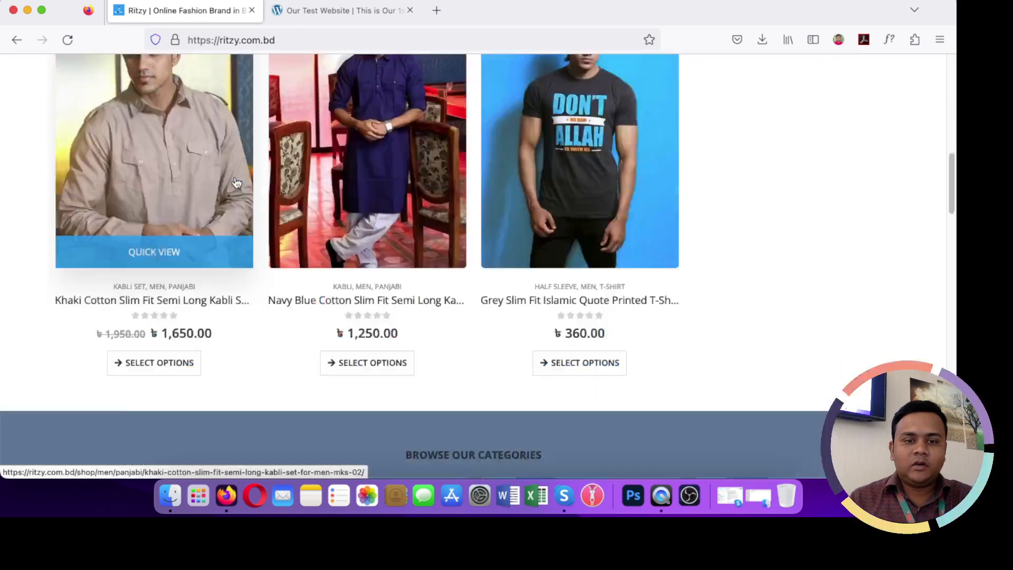
scroll(236, 183, "down", 10)
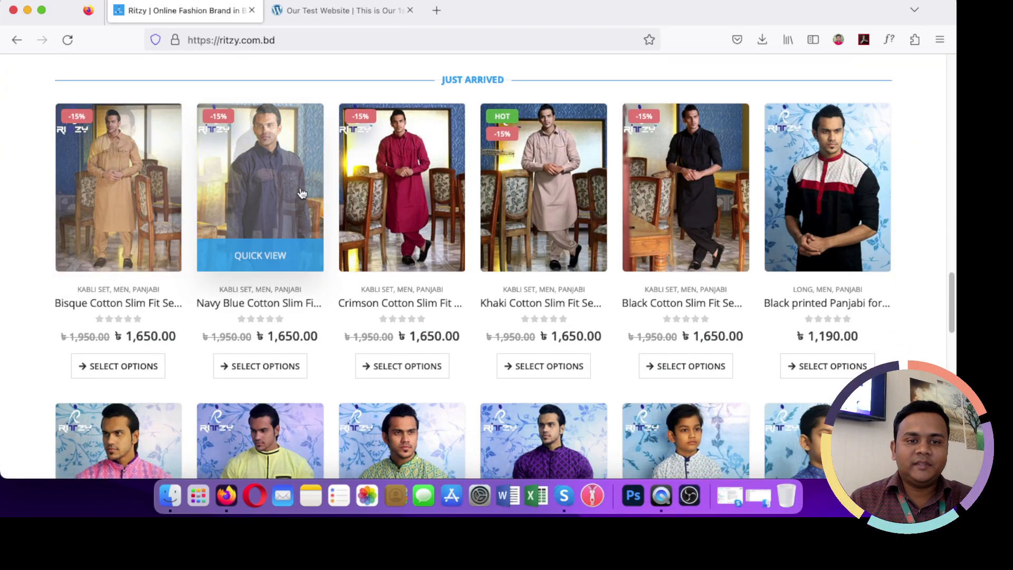
scroll(707, 204, "down", 5)
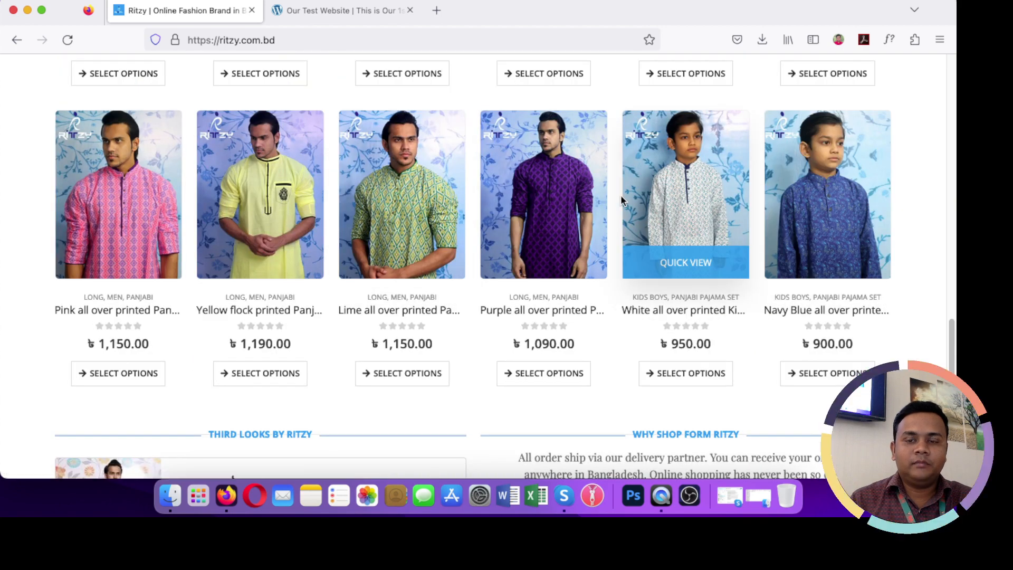
scroll(621, 195, "down", 3)
scroll(620, 198, "down", 1)
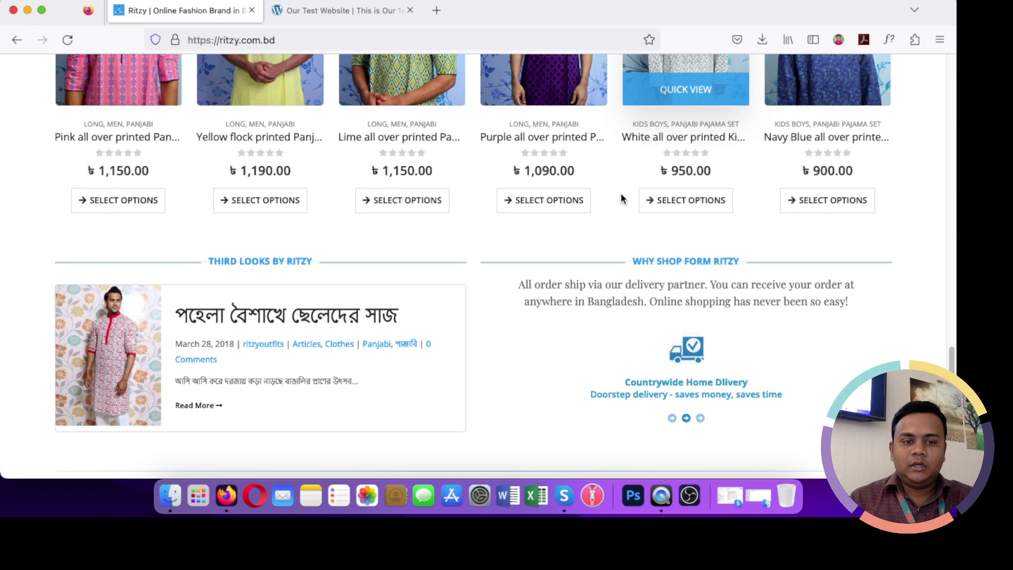
scroll(620, 199, "up", 15)
Step: Check Ritzy's MEN and KIDS BOYS menus, then return to the test website tab
mouse_move(135, 193)
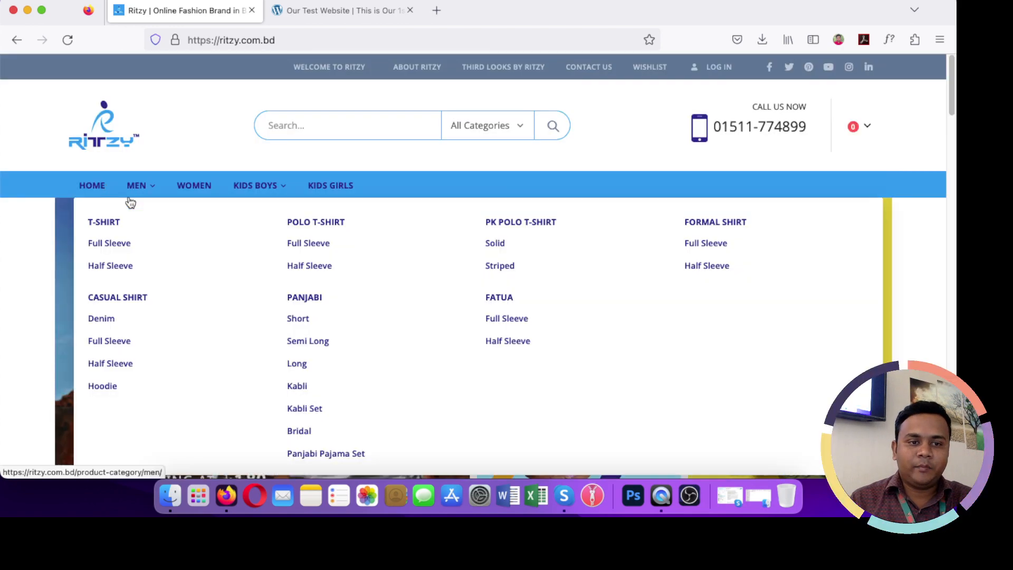
mouse_move(266, 195)
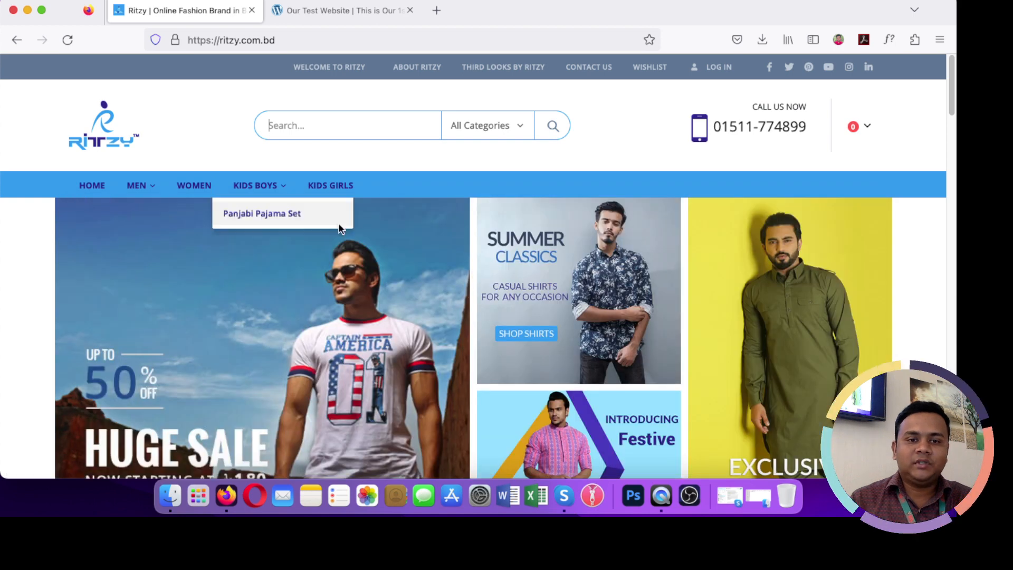
scroll(339, 227, "down", 15)
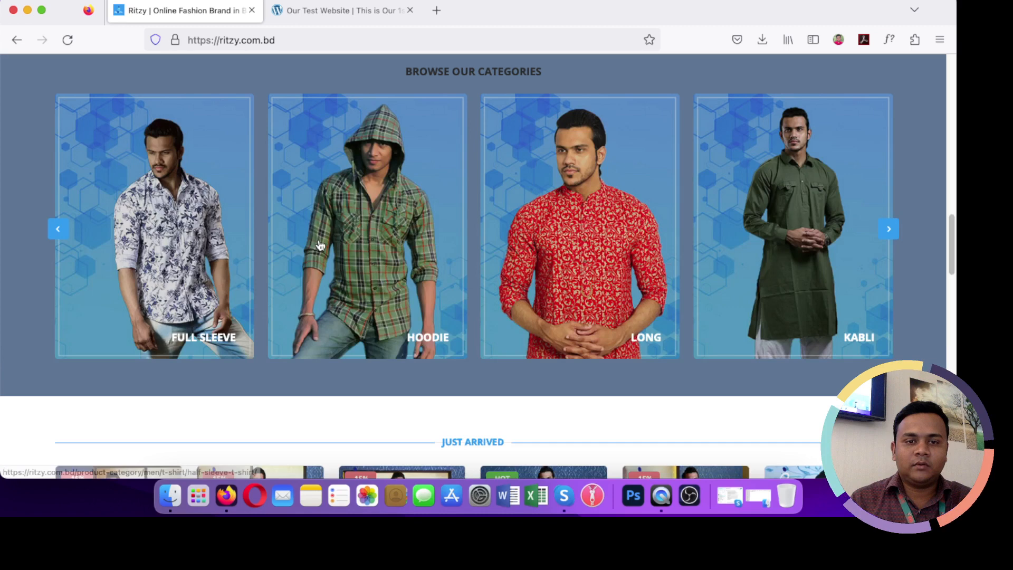
scroll(320, 244, "up", 15)
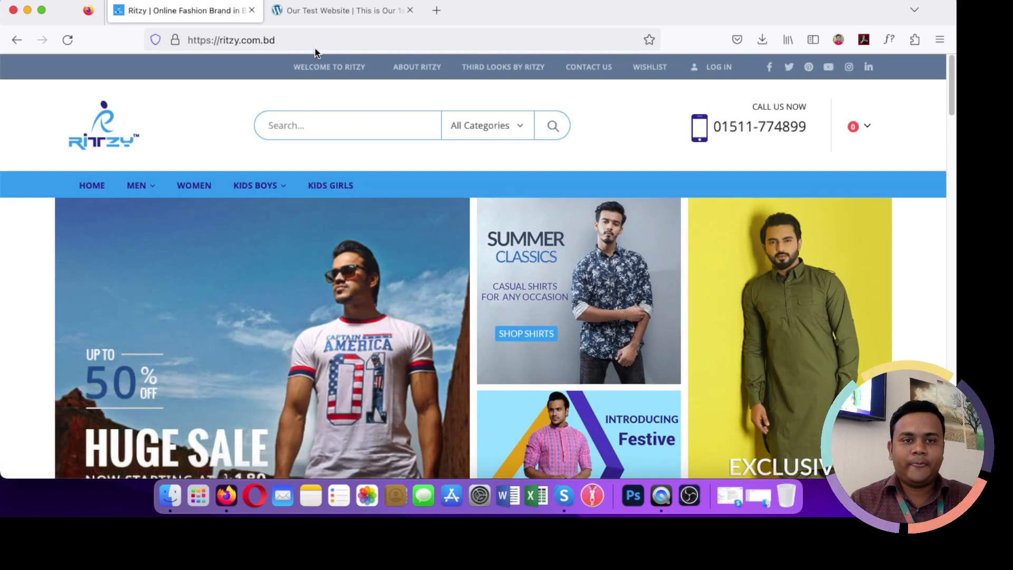
left_click(315, 17)
Step: Load test.toponlineshop.xyz/wp-admin/ from the address bar
scroll(234, 179, "down", 1)
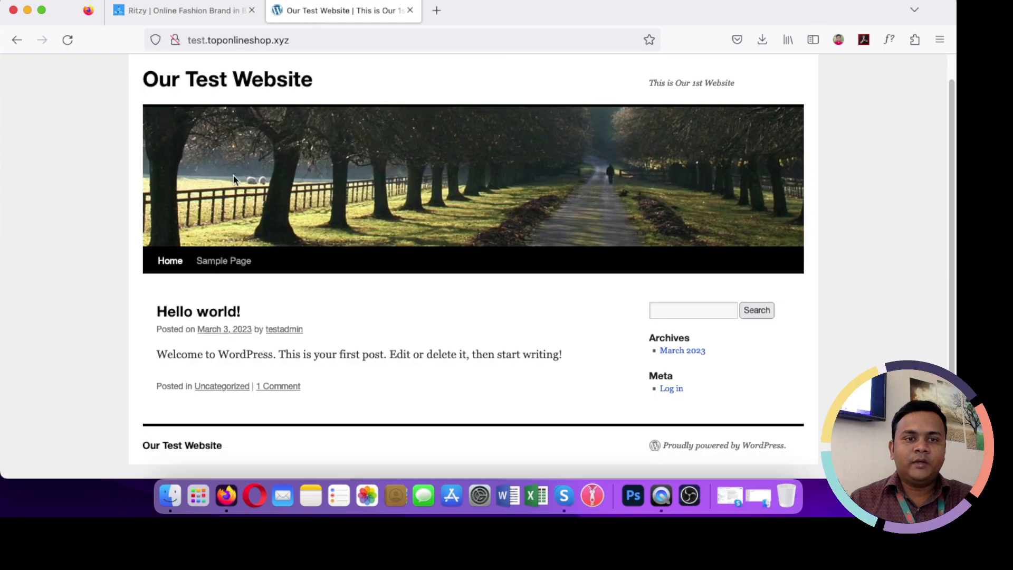
scroll(233, 179, "up", 1)
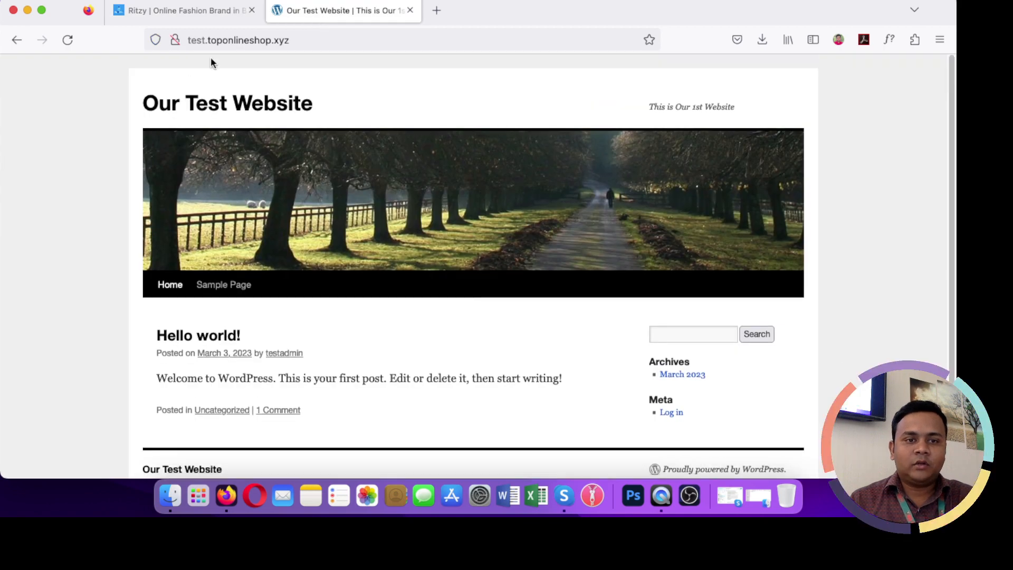
left_click(322, 46)
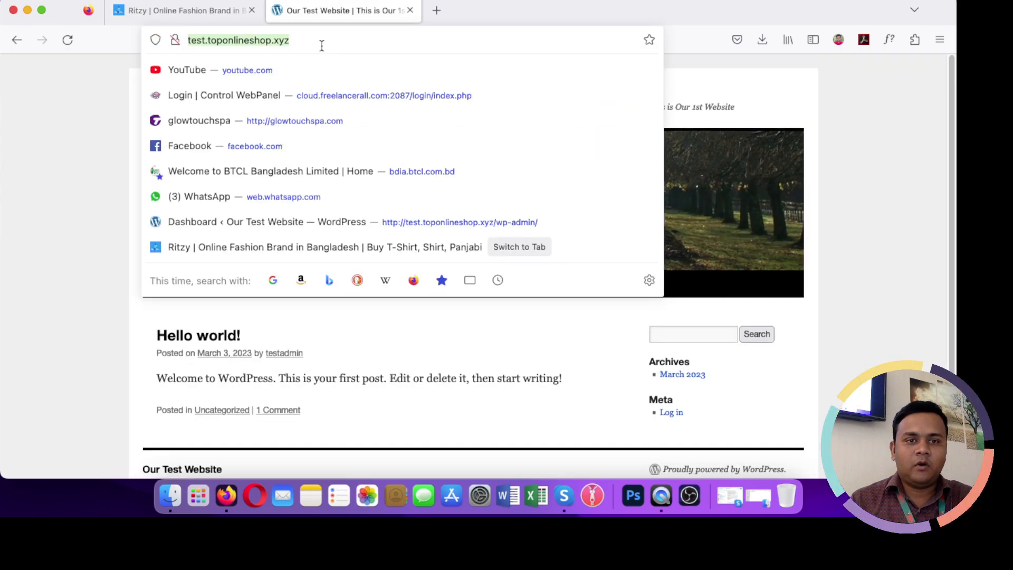
left_click(326, 43)
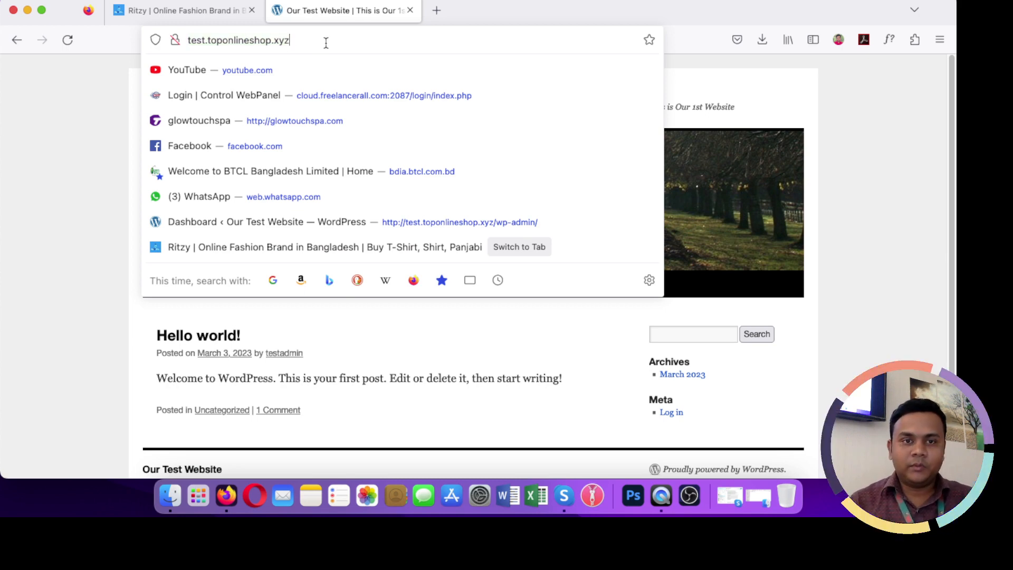
type("/")
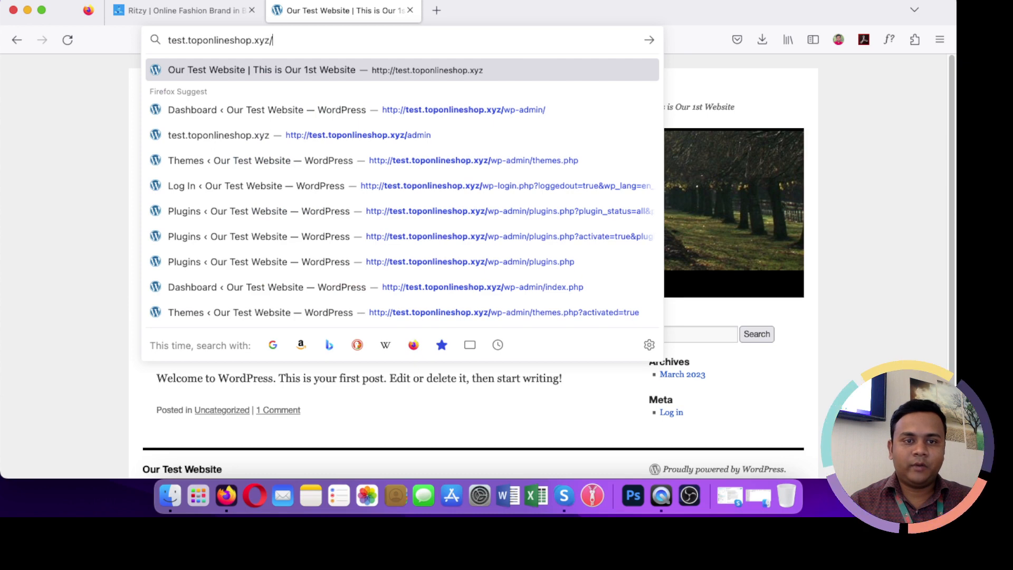
type("admin")
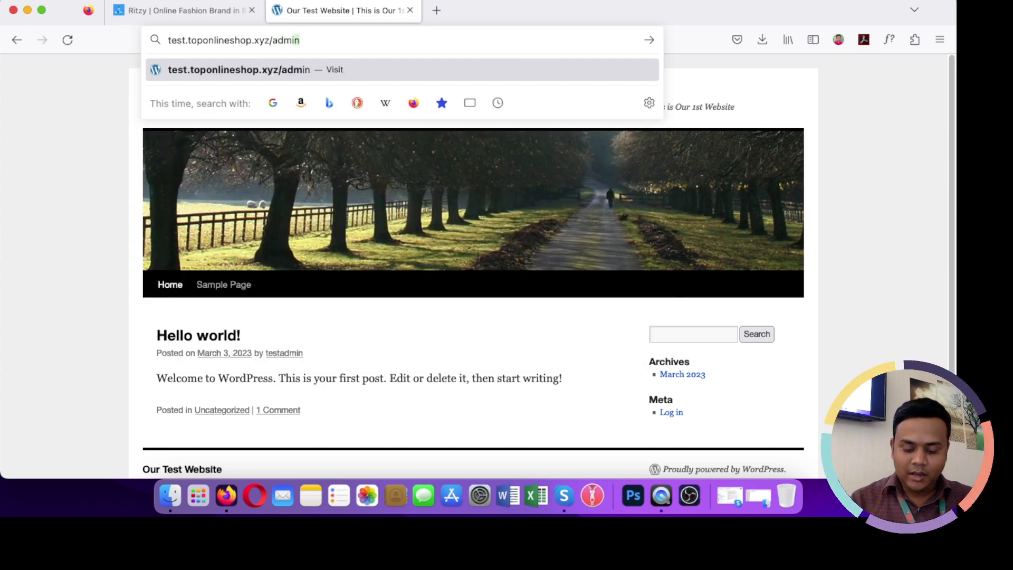
key("BackSpace")
key("BackSpace")
key("BackSpace")
key("BackSpace")
key("BackSpace")
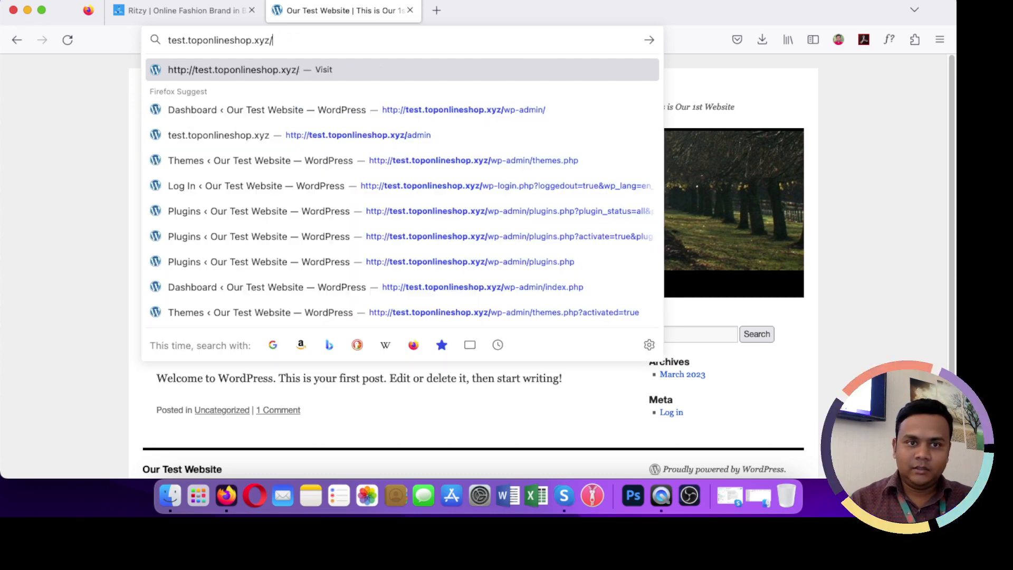
type("wp-admin/")
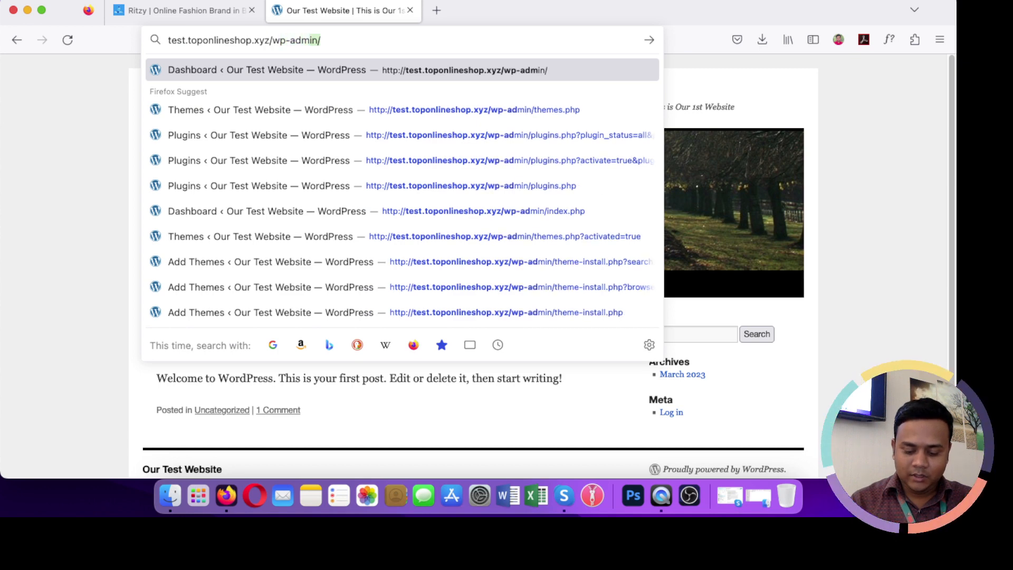
key("Return")
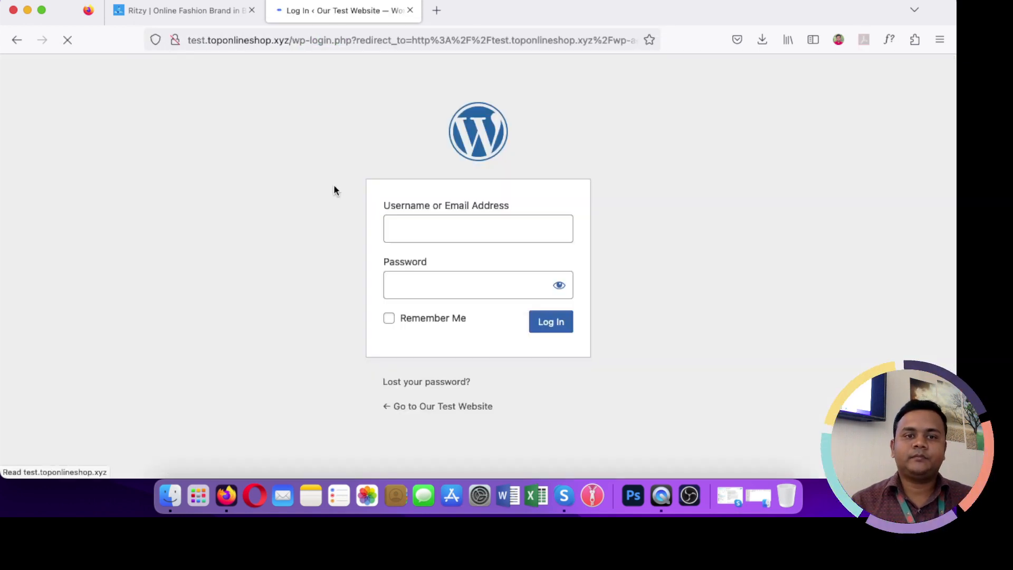
Step: Log in with the admin username and password, declining Firefox's offer to save the login
left_click(407, 226)
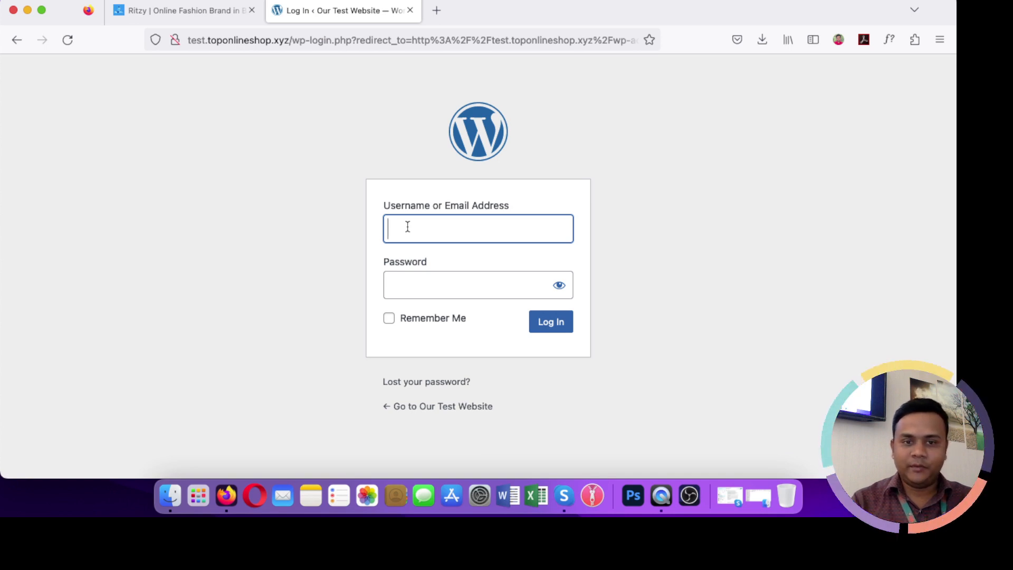
type("test")
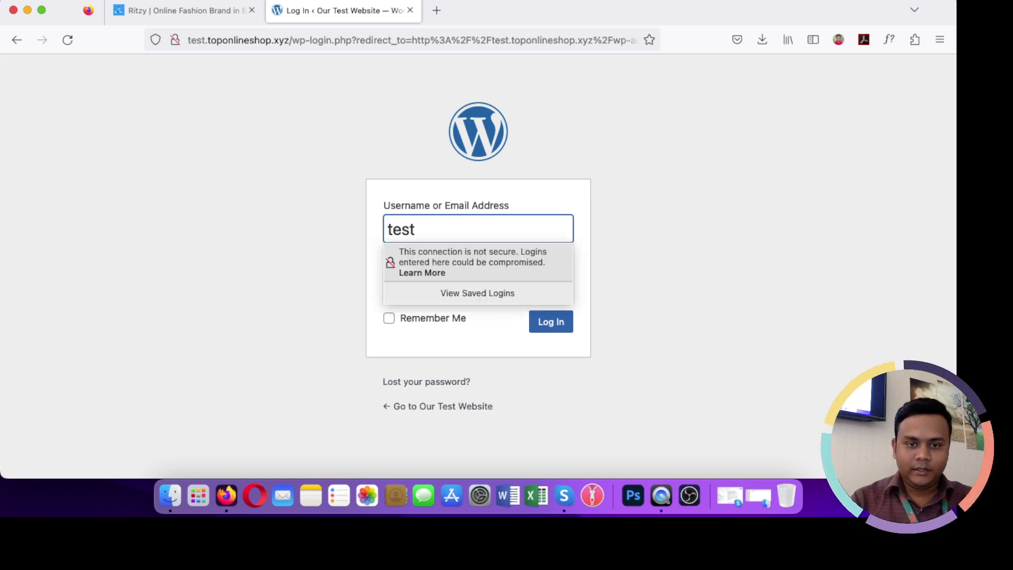
type("admin")
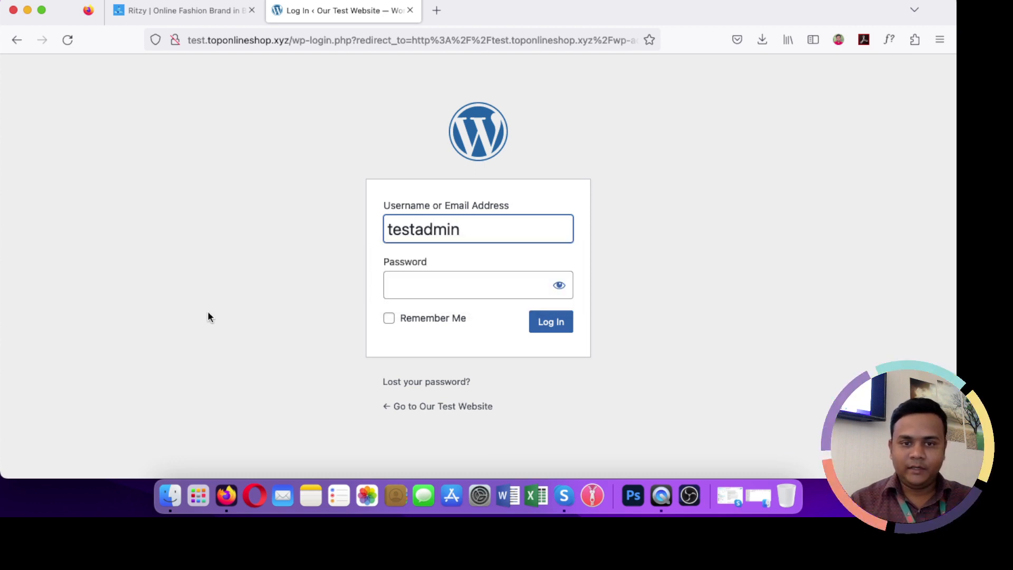
left_click(400, 283)
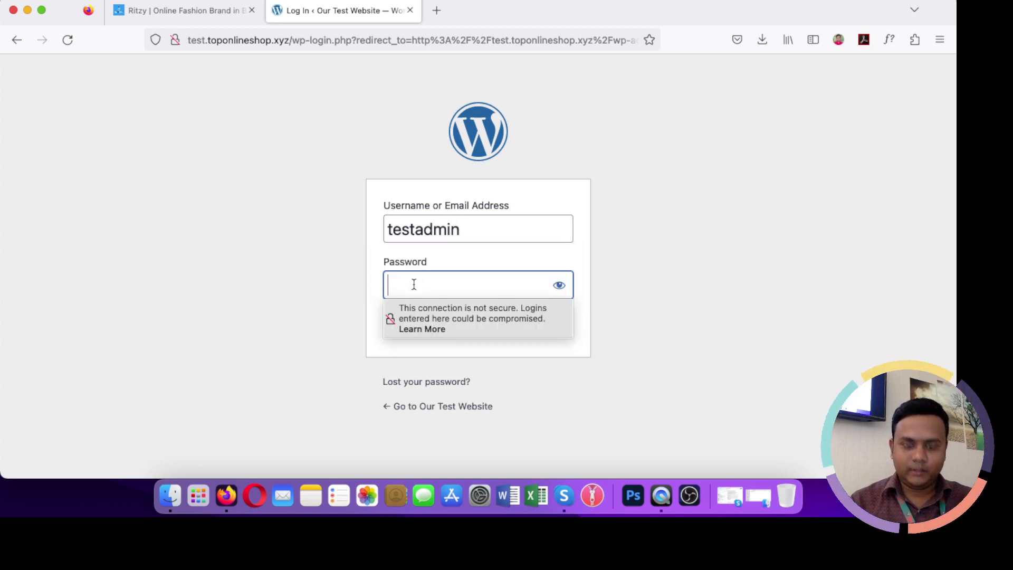
type("*********")
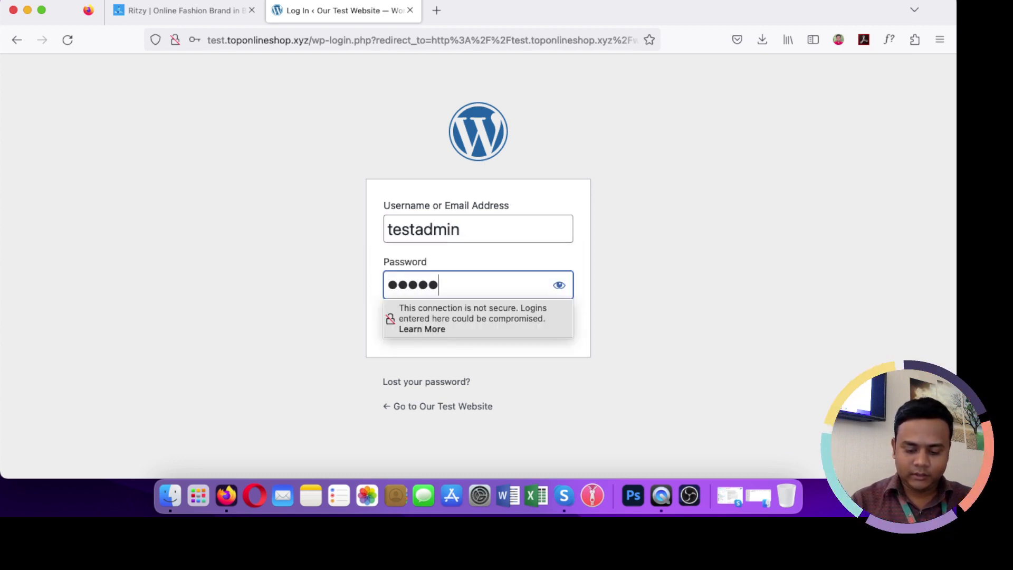
type("***")
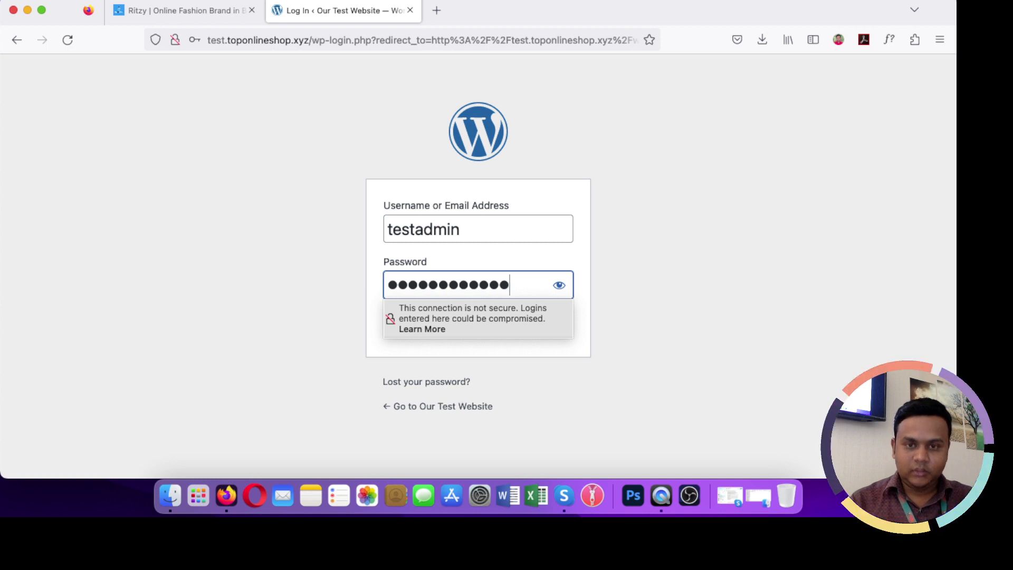
left_click(651, 272)
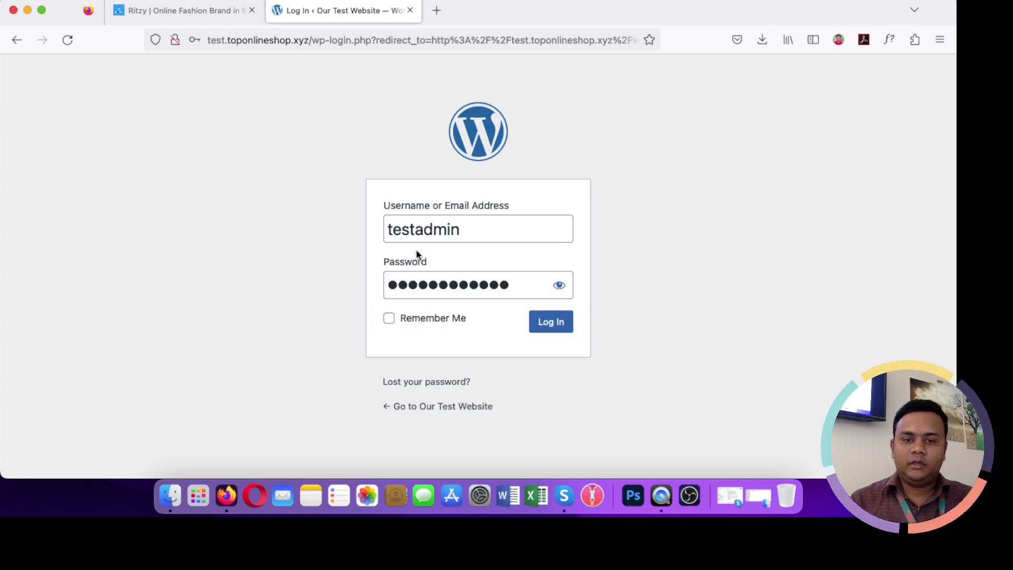
left_click(554, 324)
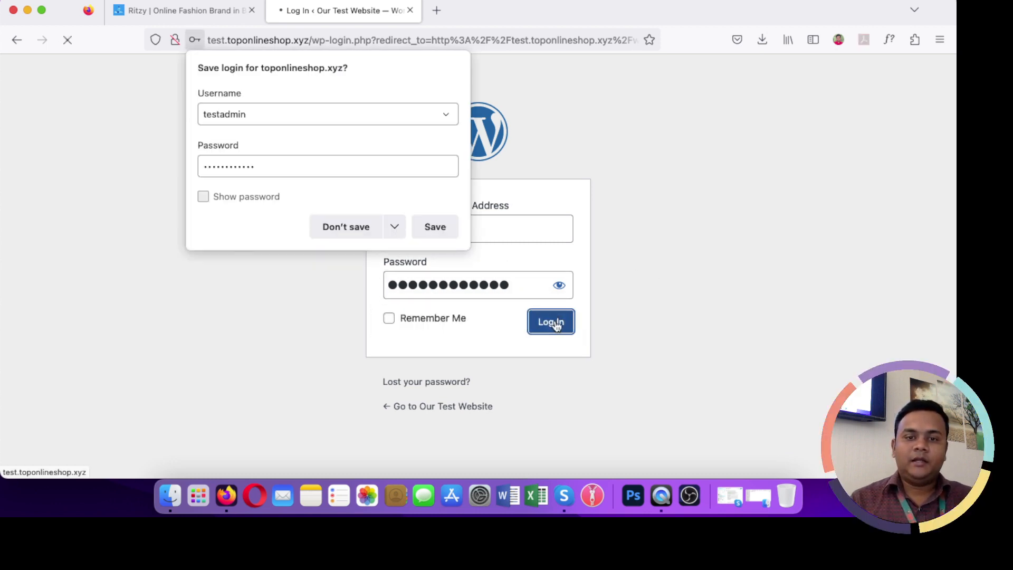
left_click(353, 231)
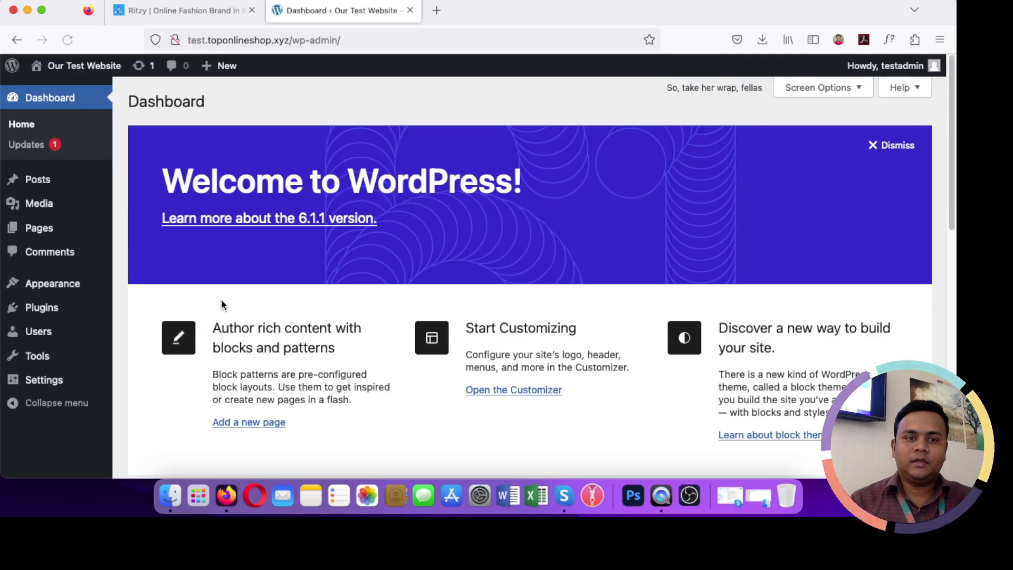
Step: Open the live site from the admin bar in a new tab, view it, then return to the Dashboard
scroll(232, 197, "down", 3)
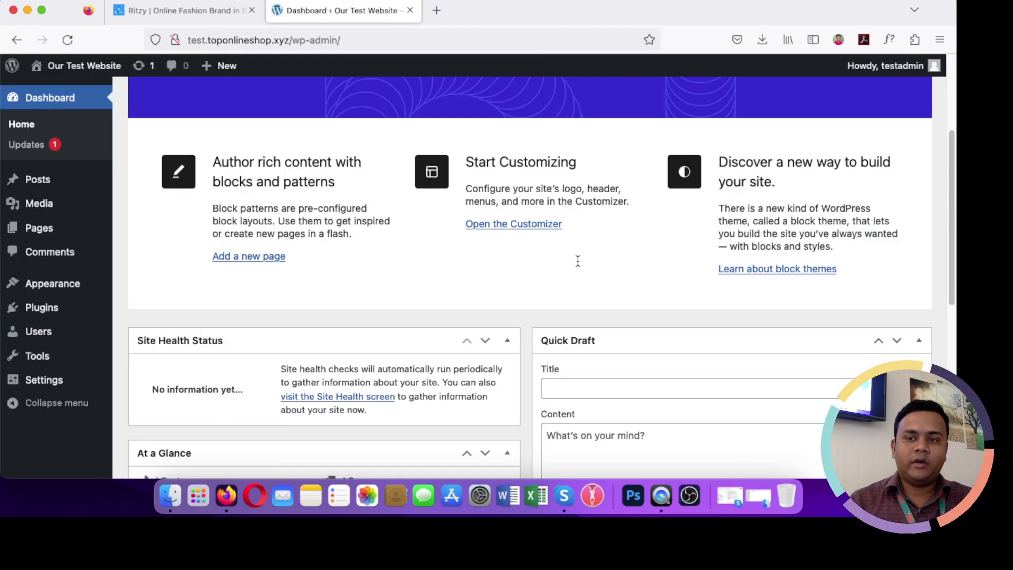
scroll(577, 260, "up", 3)
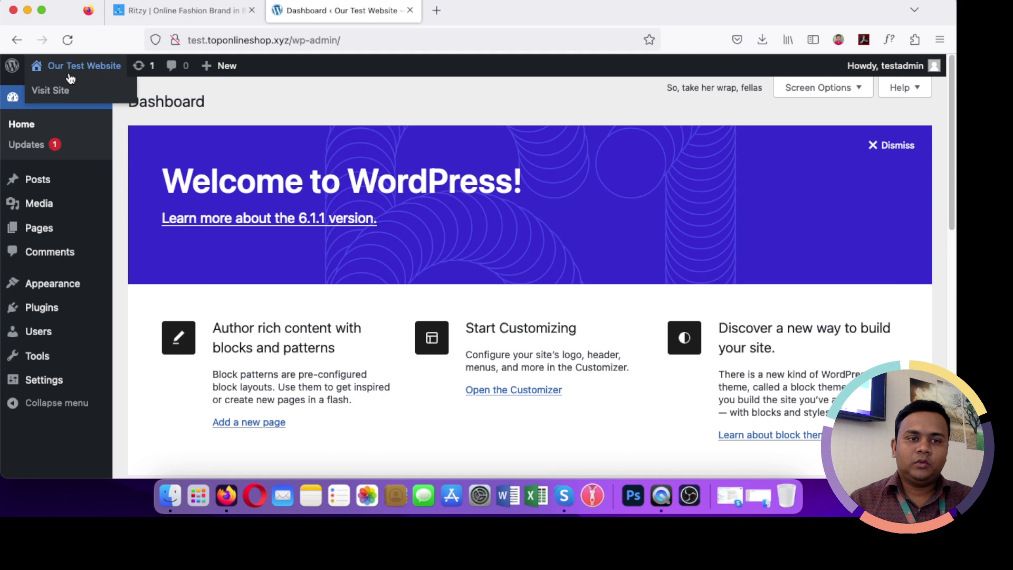
right_click(51, 89)
left_click(106, 100)
left_click(470, 9)
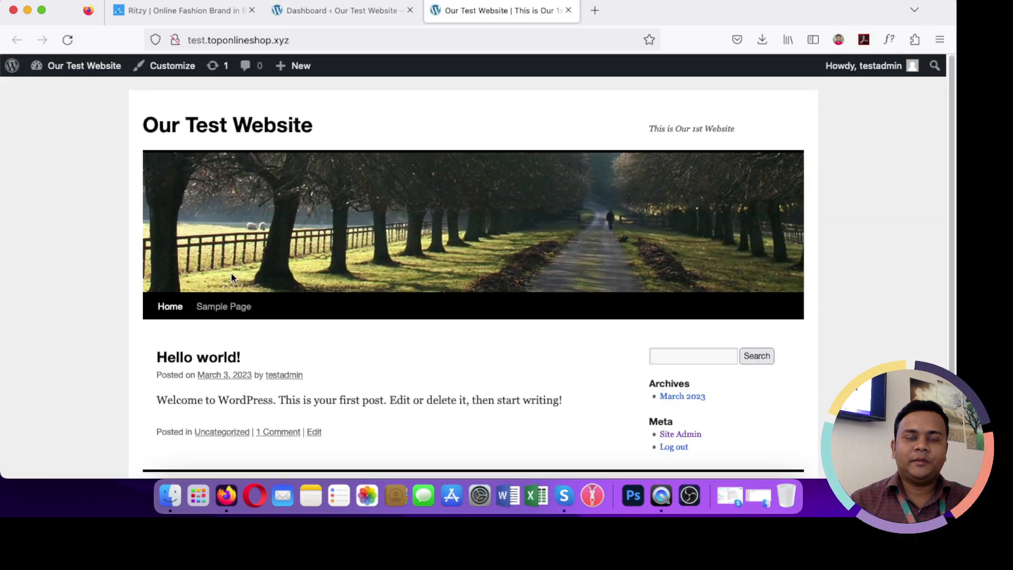
scroll(231, 274, "down", 2)
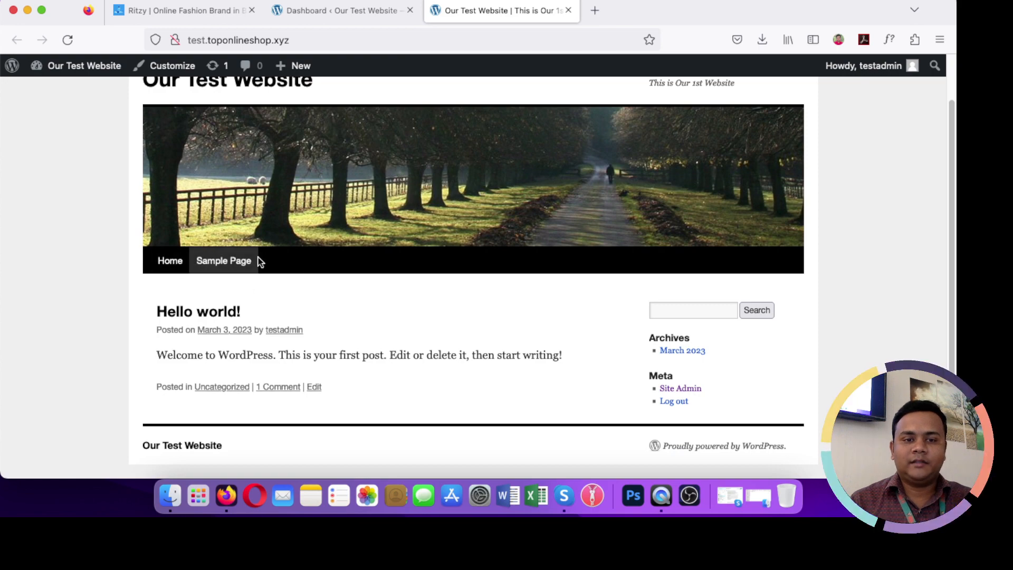
scroll(418, 274, "up", 2)
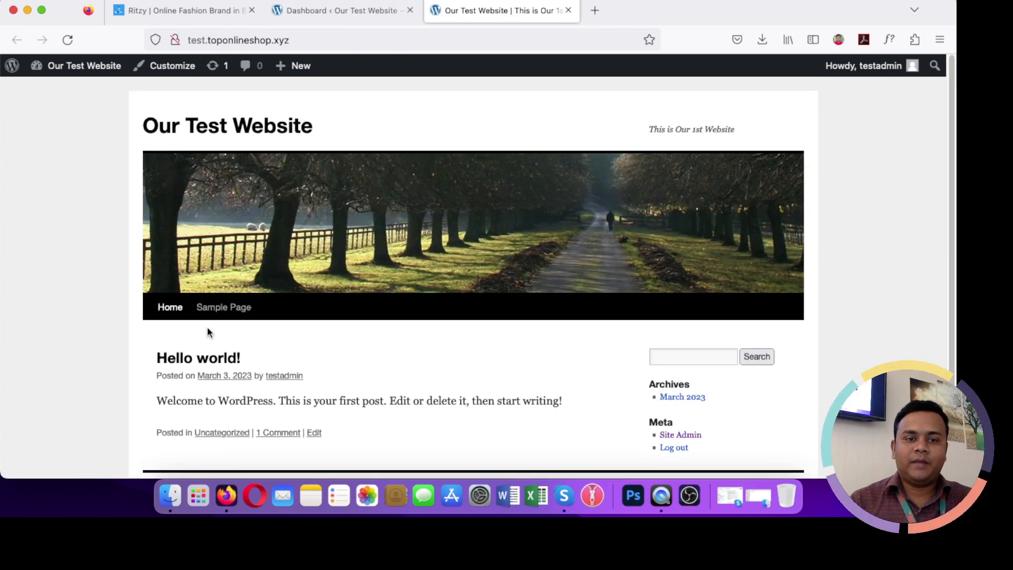
left_click(339, 11)
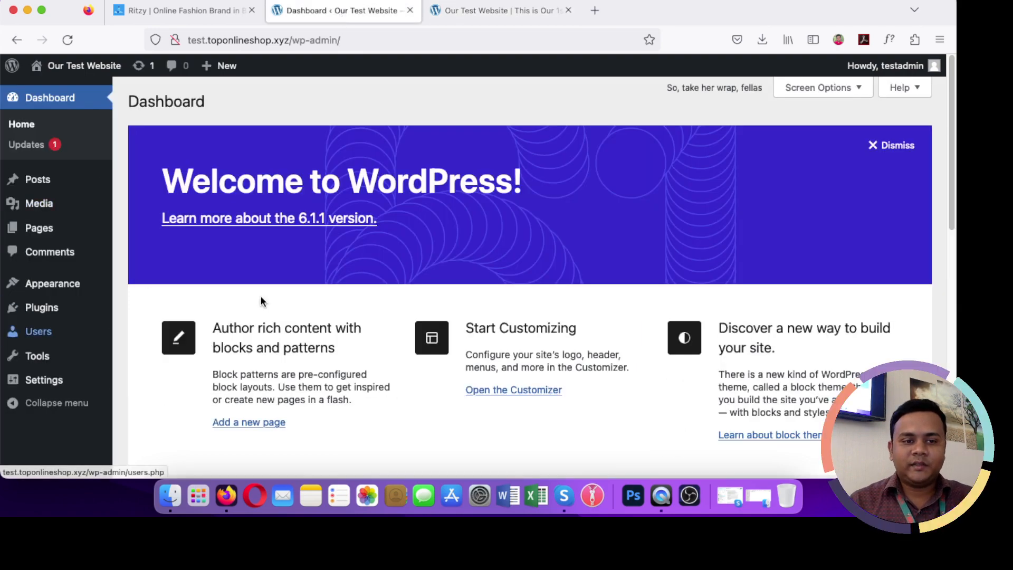
scroll(260, 301, "down", 7)
scroll(273, 305, "up", 7)
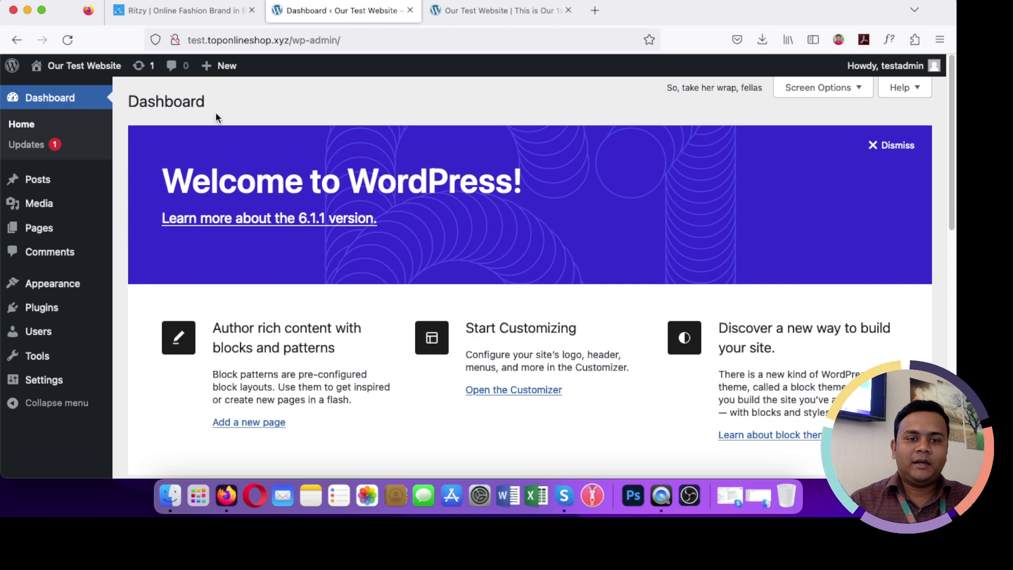
Step: Go to Installed Plugins and then the Add New plugins page
mouse_move(42, 312)
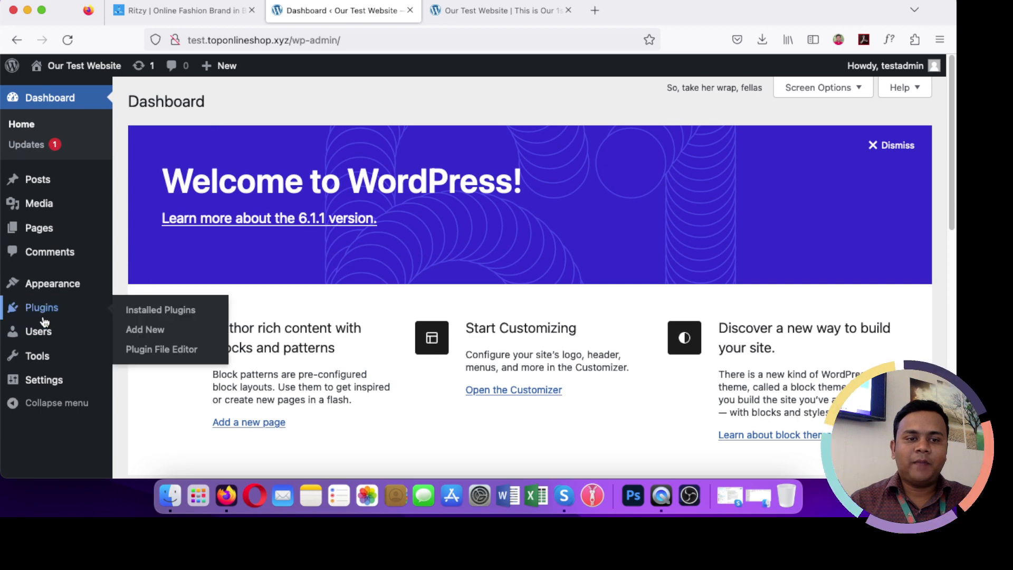
left_click(137, 316)
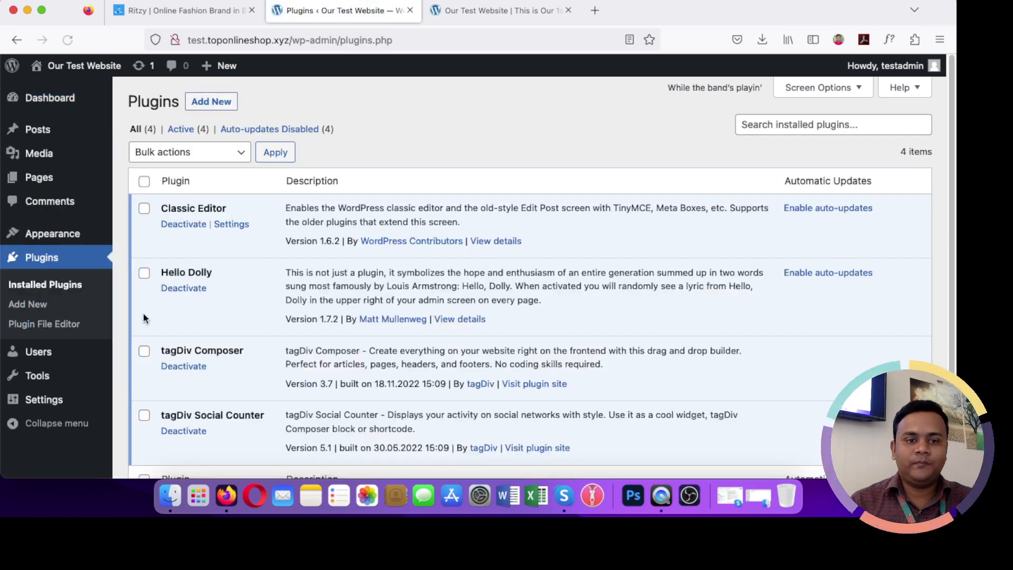
scroll(270, 348, "down", 3)
scroll(267, 344, "up", 3)
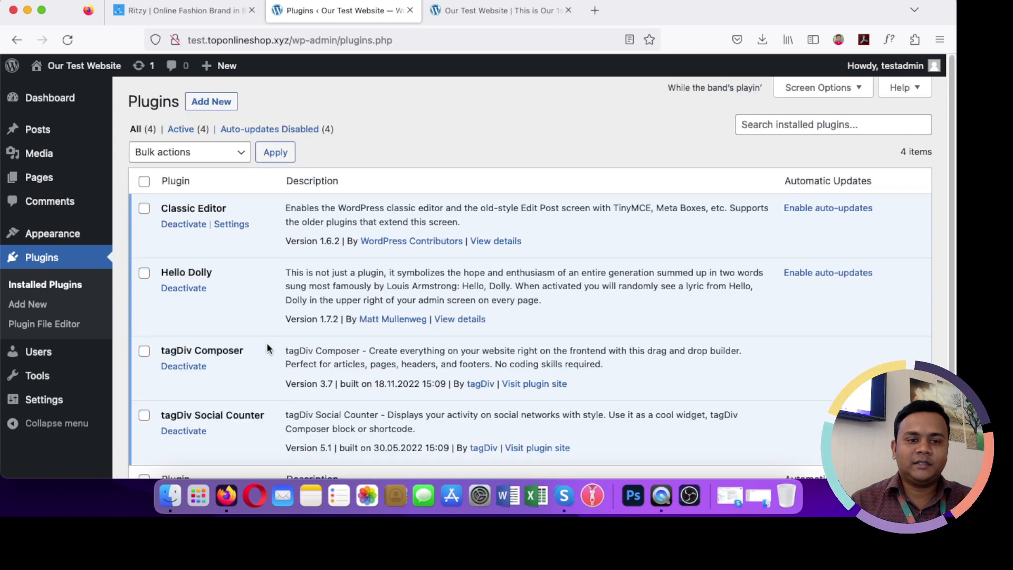
left_click(211, 103)
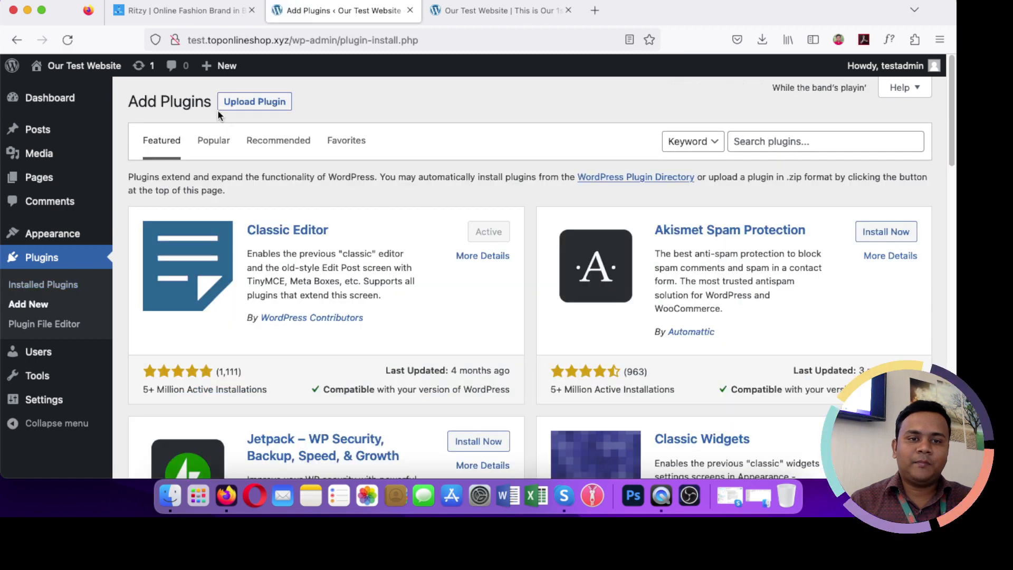
Step: Search the plugin directory for 'woocommerce'
left_click(786, 143)
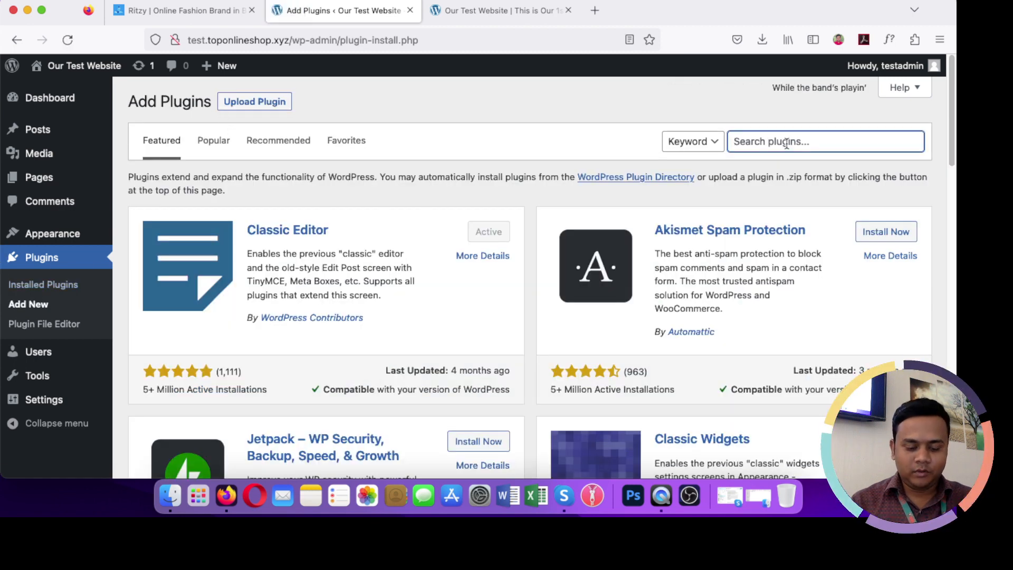
type("wooc")
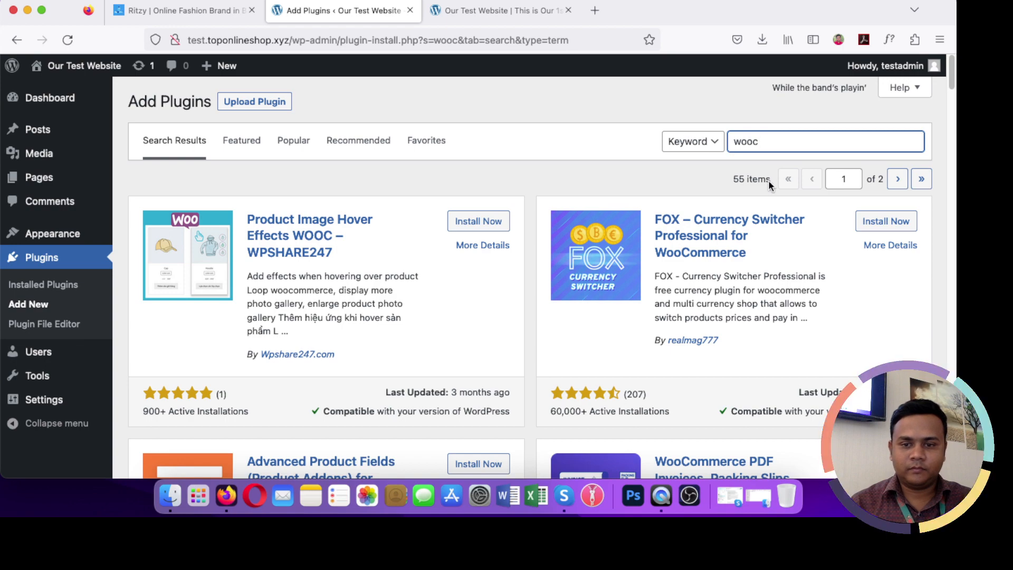
scroll(674, 285, "down", 5)
scroll(673, 285, "down", 15)
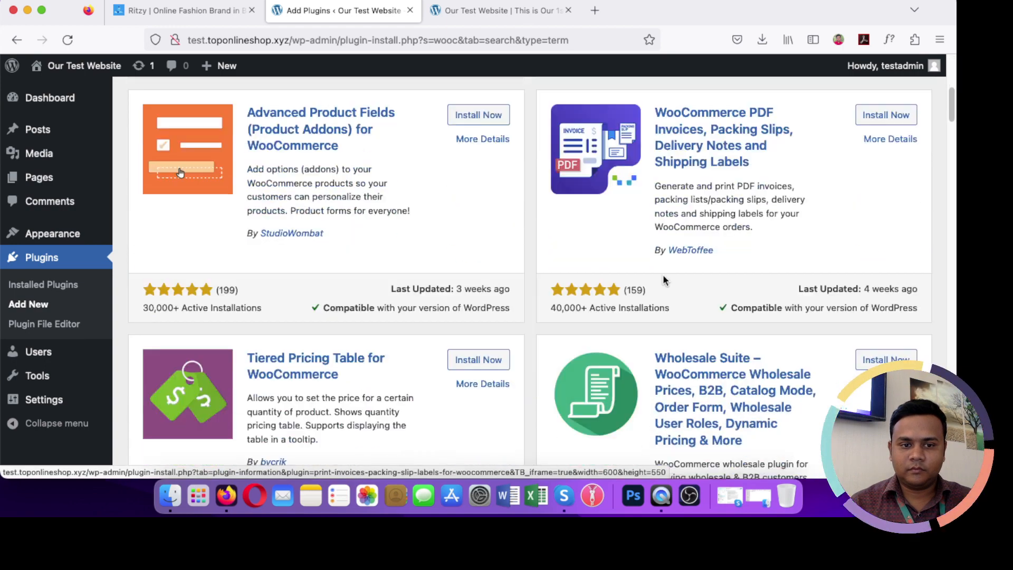
scroll(663, 279, "up", 20)
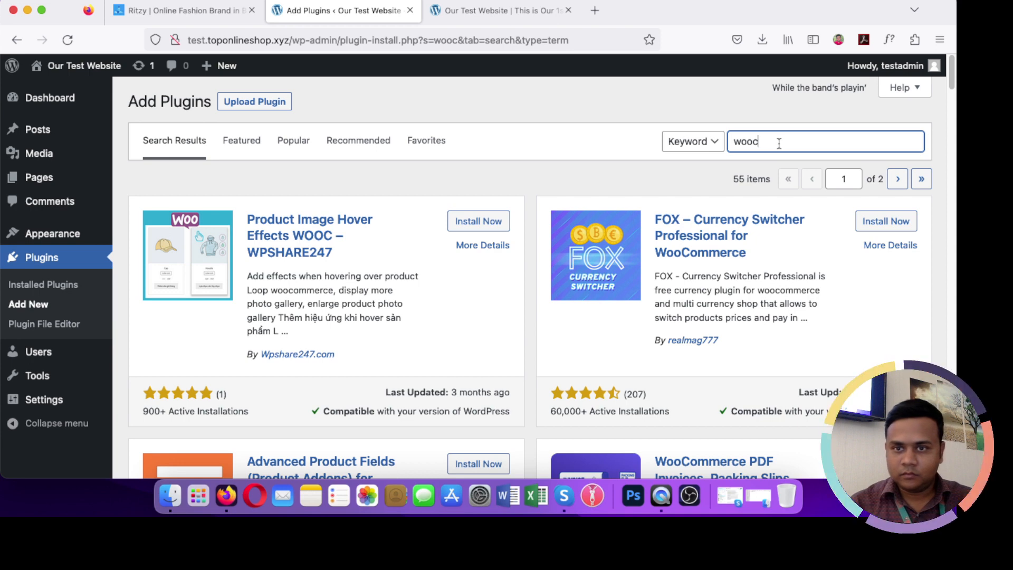
type("omm")
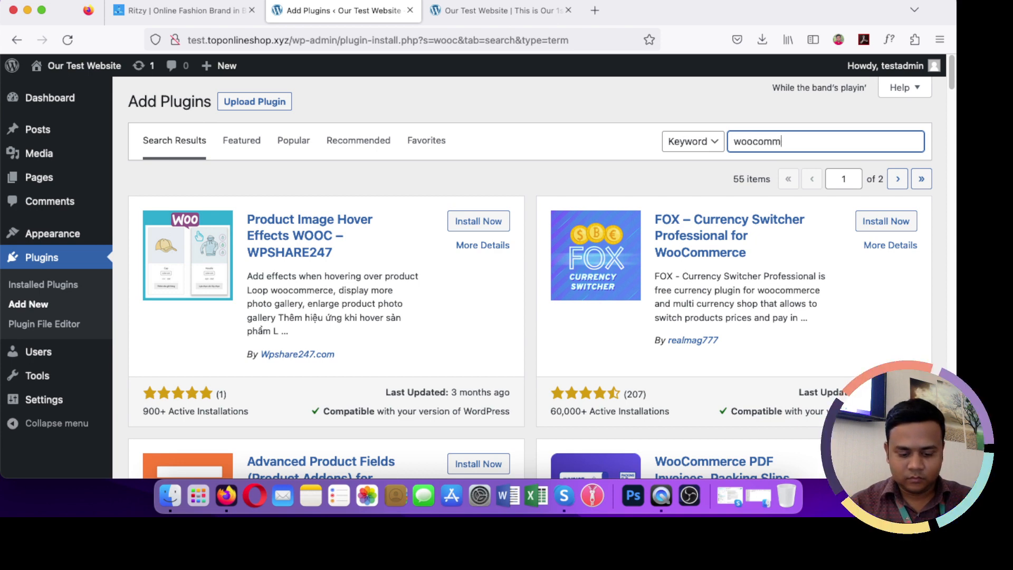
type("erc")
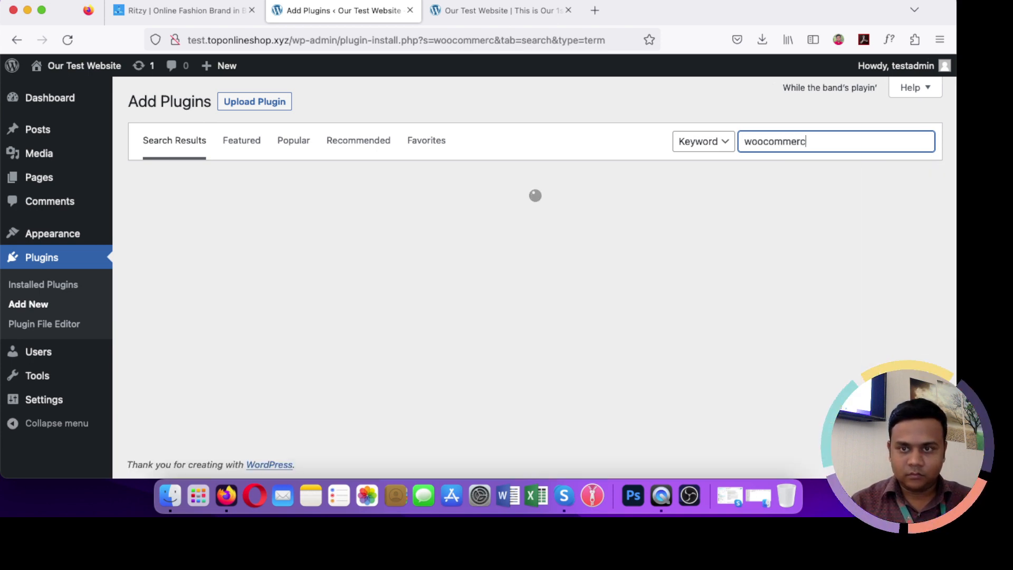
type("e")
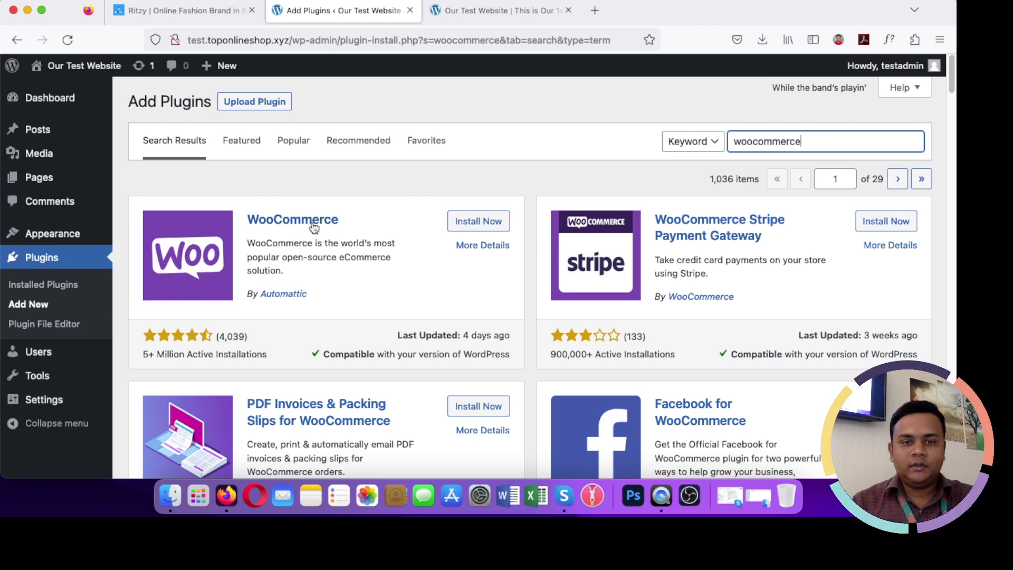
Step: Install WooCommerce, then activate it to launch the setup wizard
left_click(469, 223)
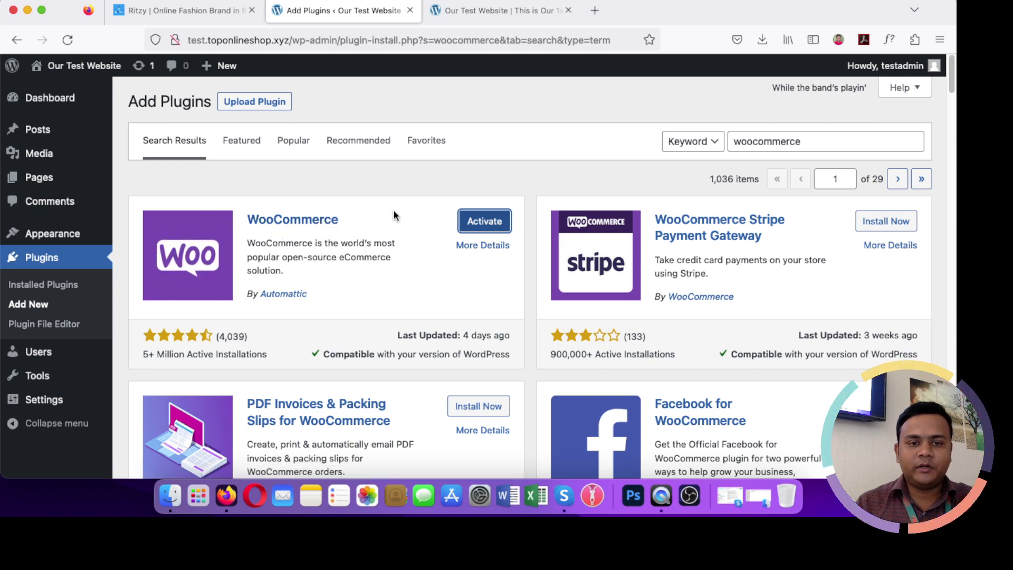
left_click(479, 224)
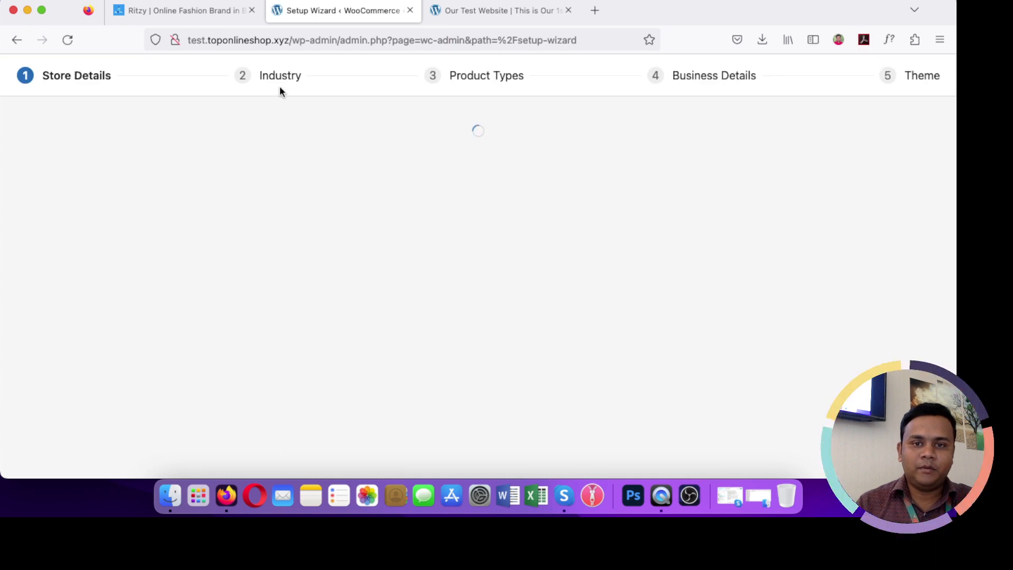
Step: Set the store's country/region to Bangladesh — Rajshahi
scroll(249, 294, "down", 3)
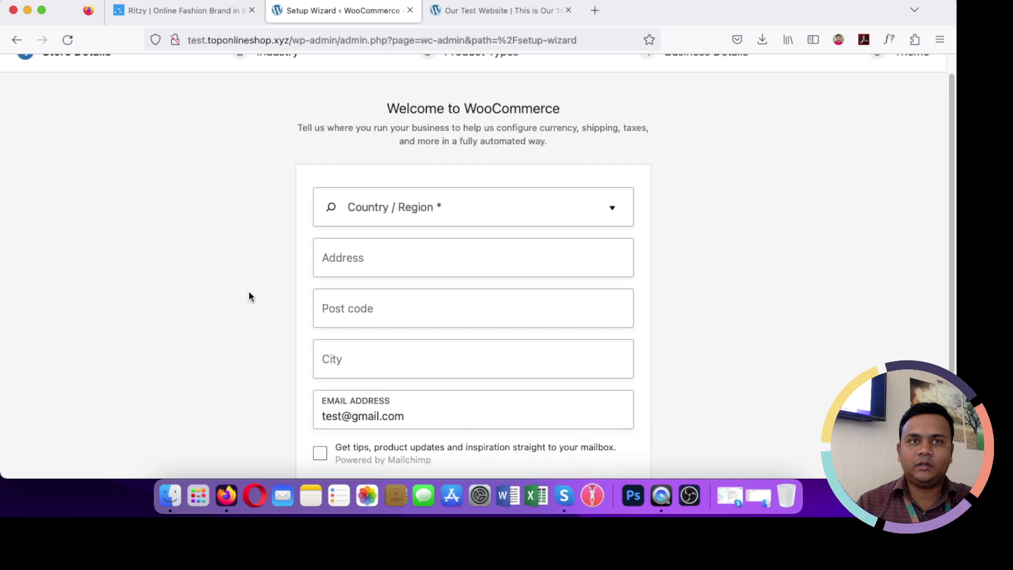
scroll(248, 290, "up", 3)
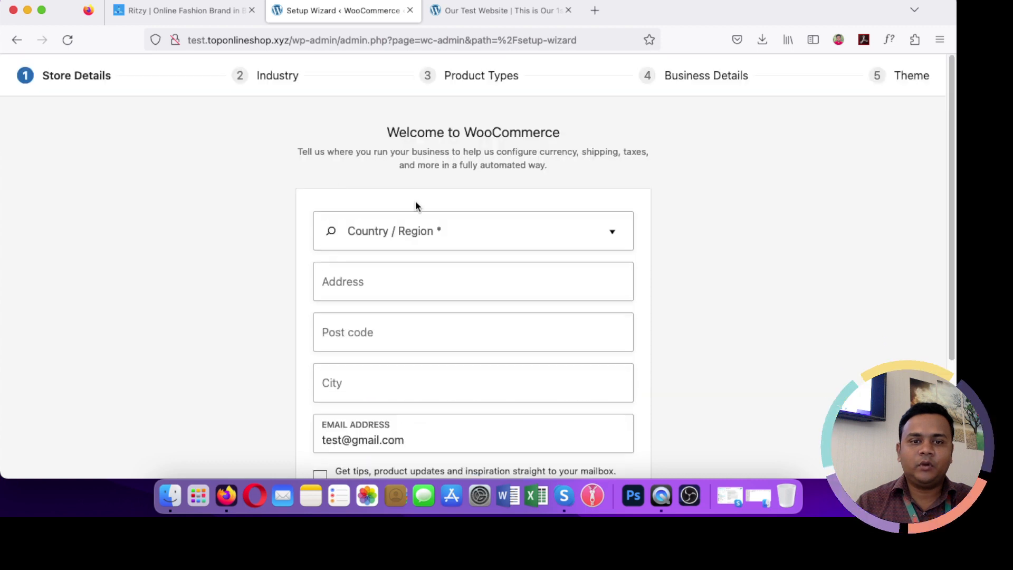
left_click(434, 230)
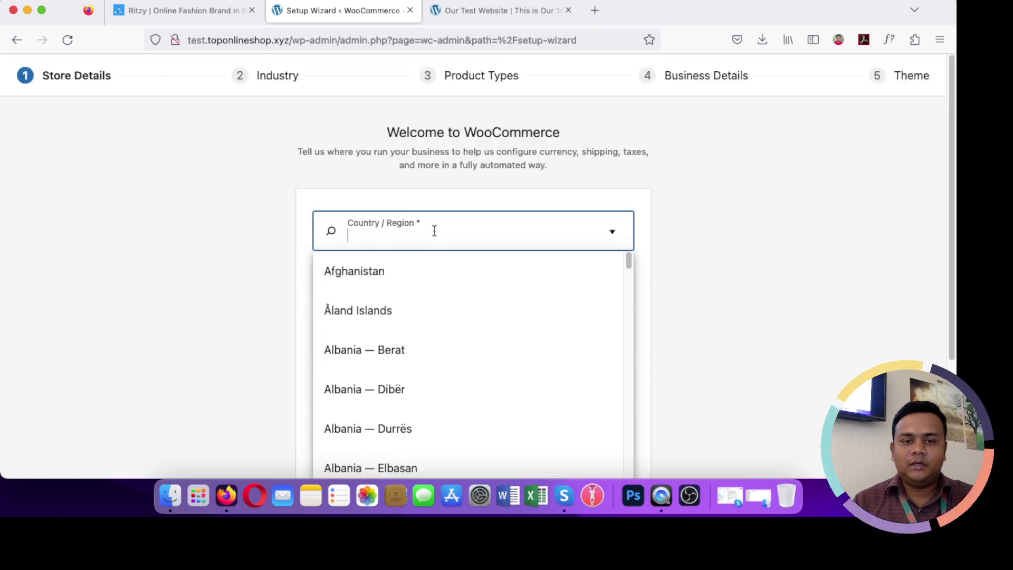
type("ban")
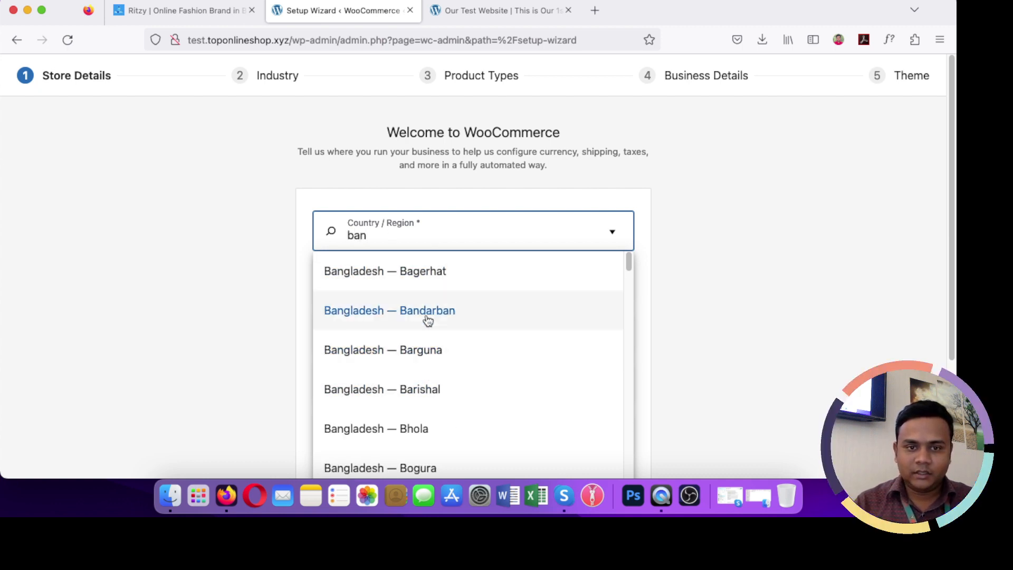
scroll(437, 378, "down", 5)
scroll(436, 376, "up", 4)
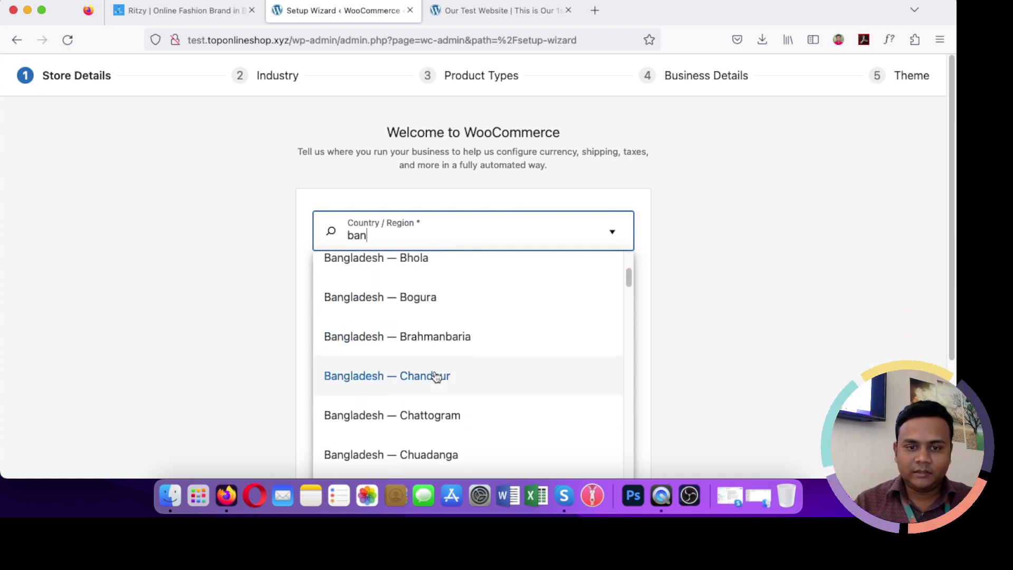
key("BackSpace")
key("BackSpace")
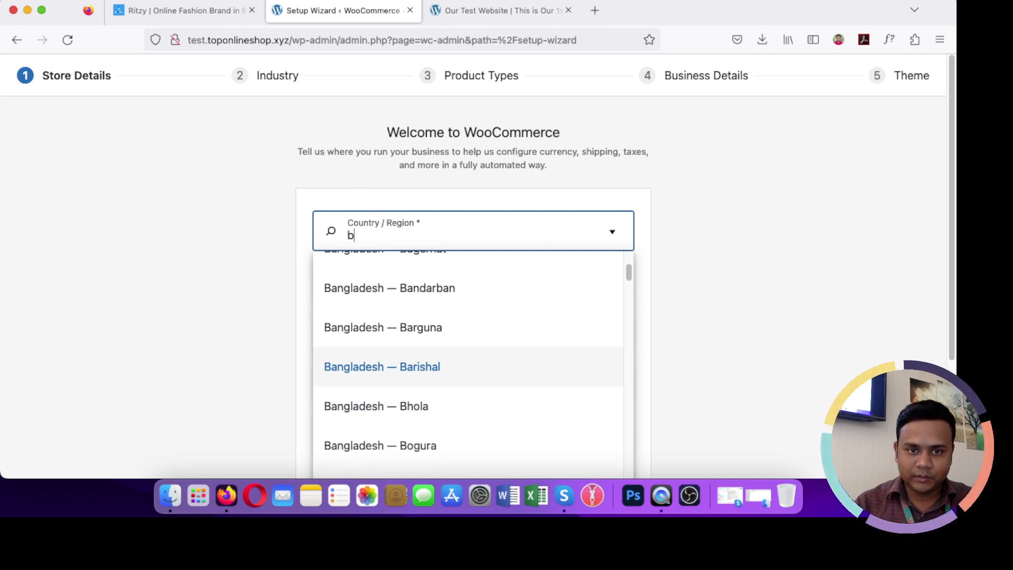
type("rajshah")
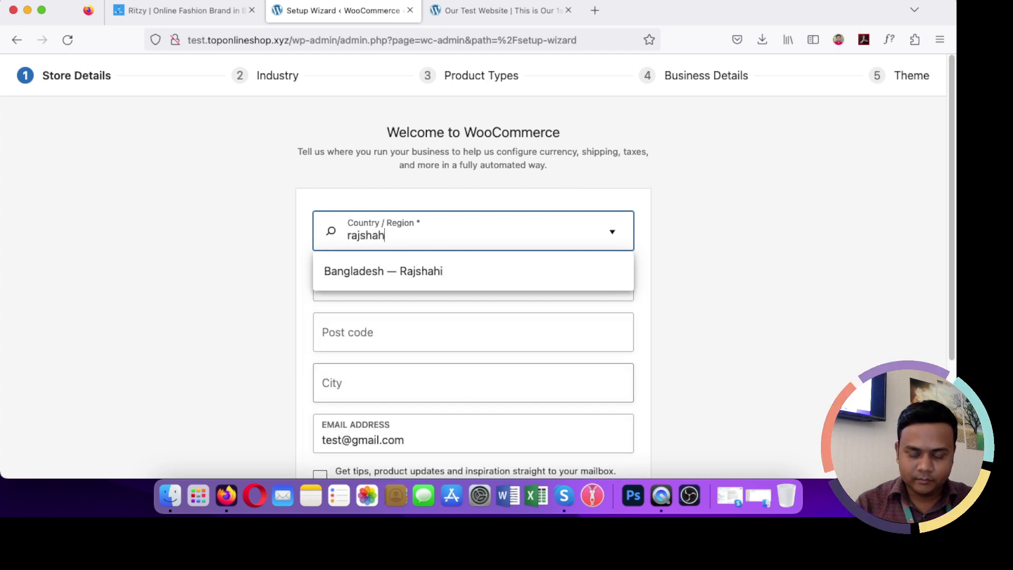
type("i")
left_click(382, 272)
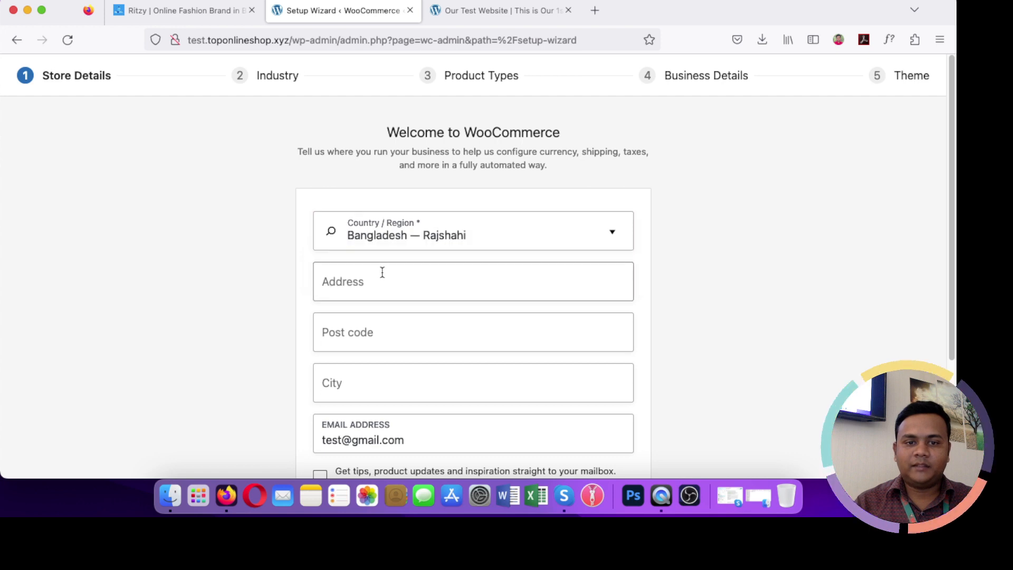
Step: Enter the store's street address, post code and city (Rajshahi)
left_click(380, 284)
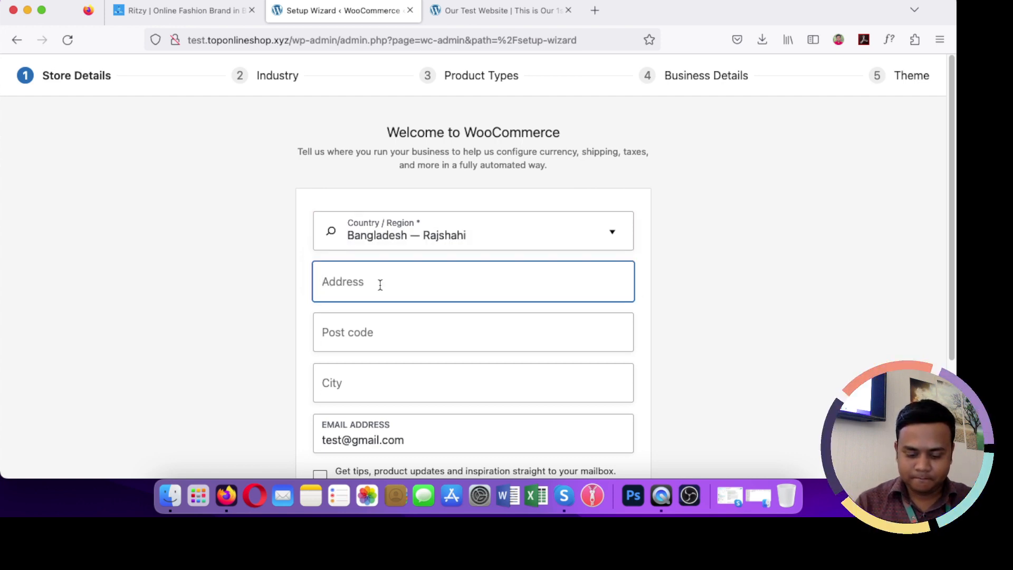
type("Z")
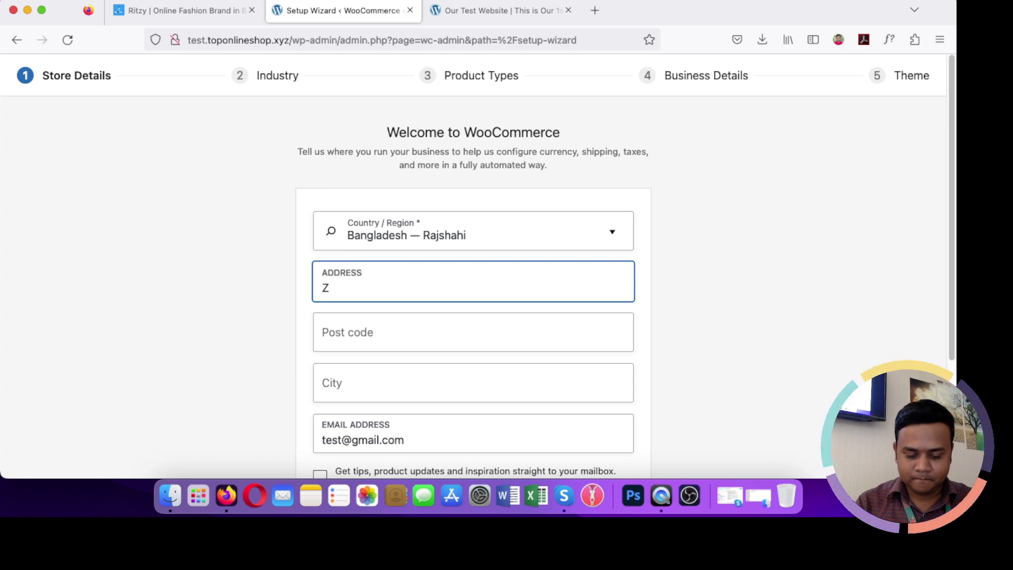
type("ero point,")
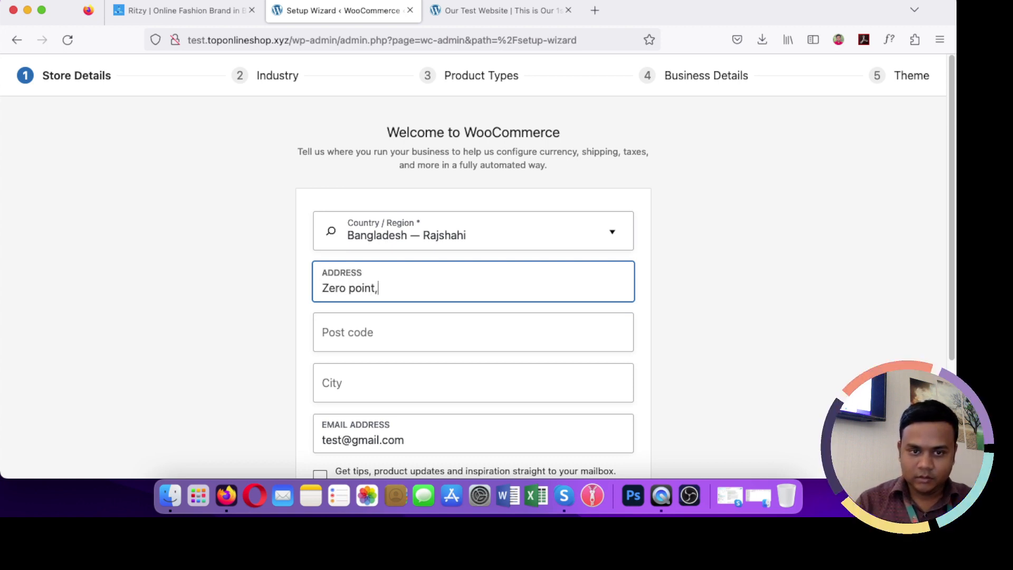
type(" Gio")
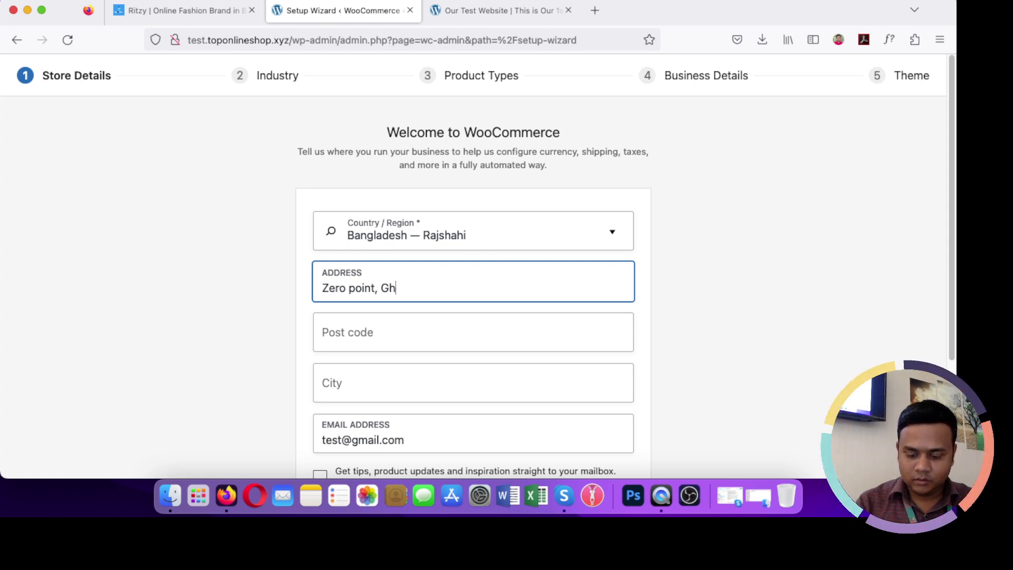
type("oramara")
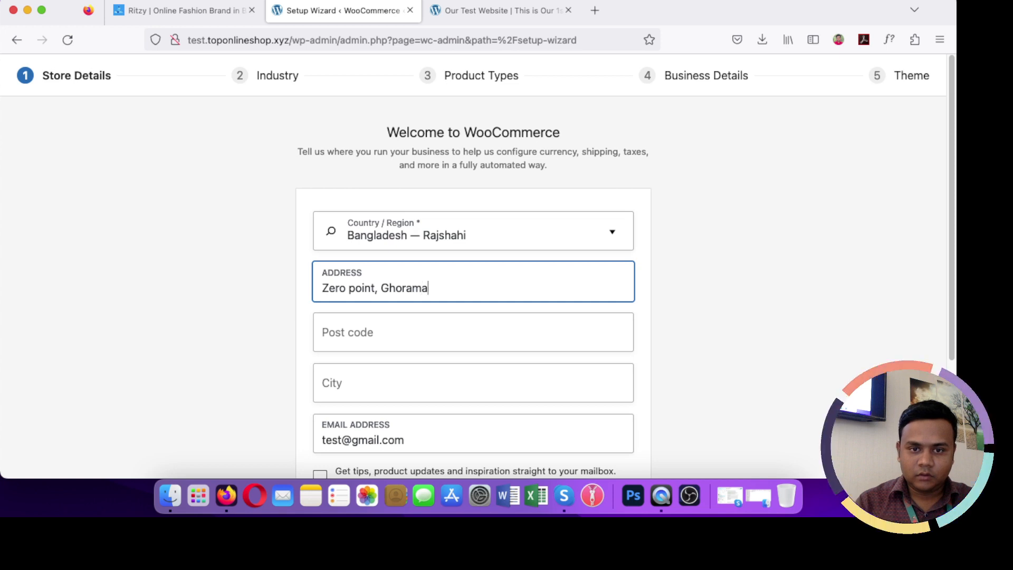
left_click(354, 331)
type("6100")
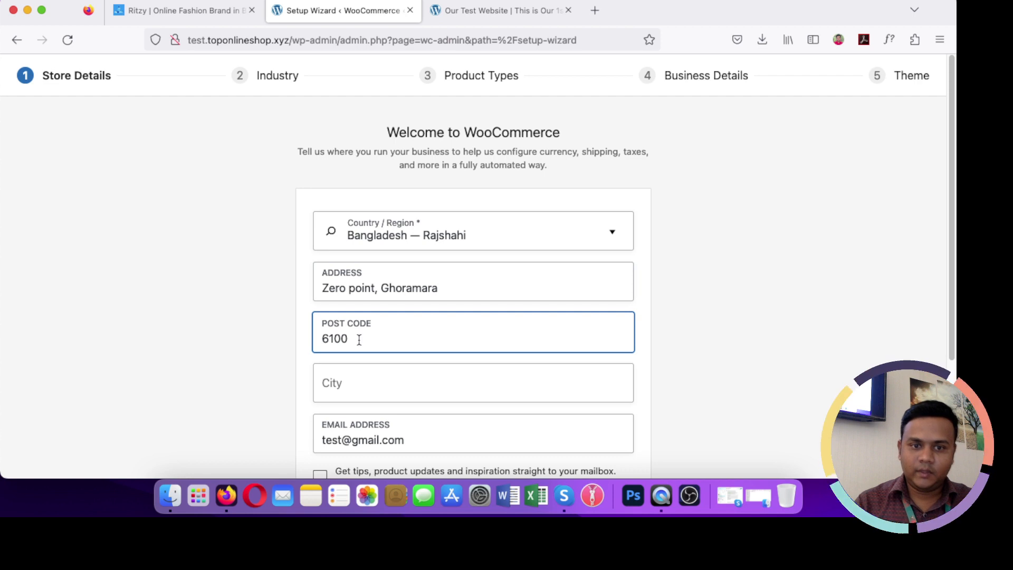
left_click(357, 384)
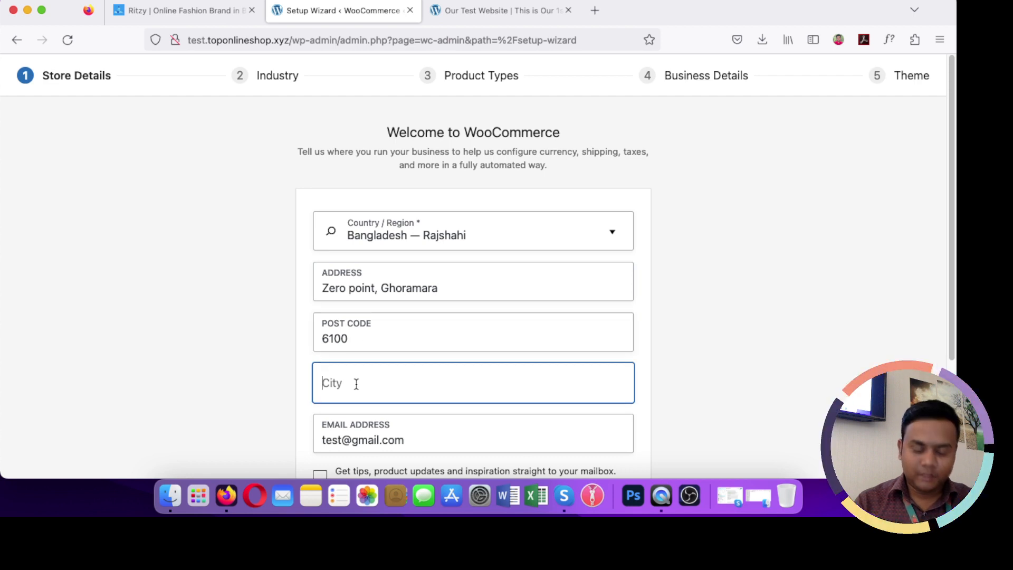
type("Rajshahi")
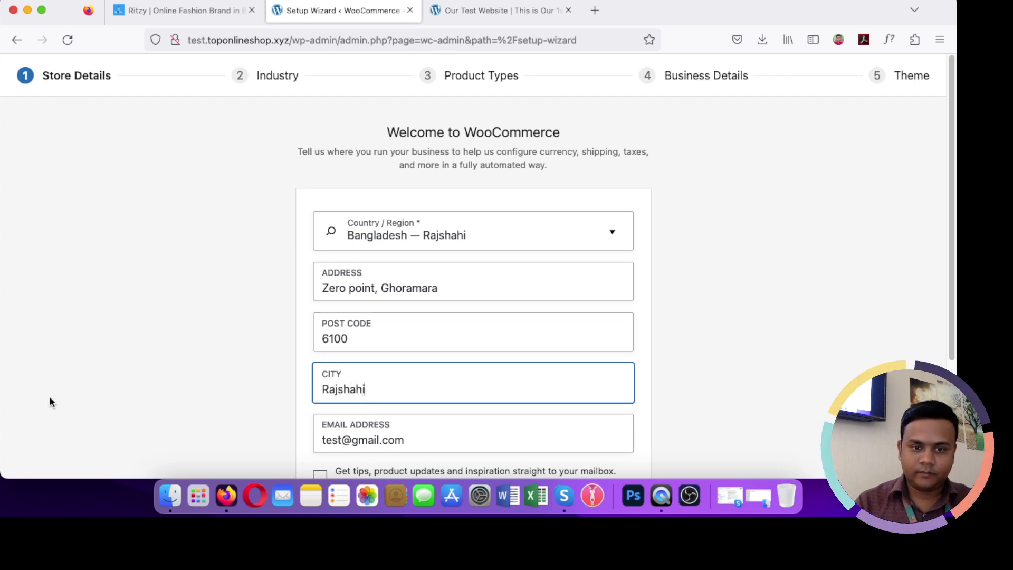
left_click(190, 395)
scroll(190, 392, "down", 3)
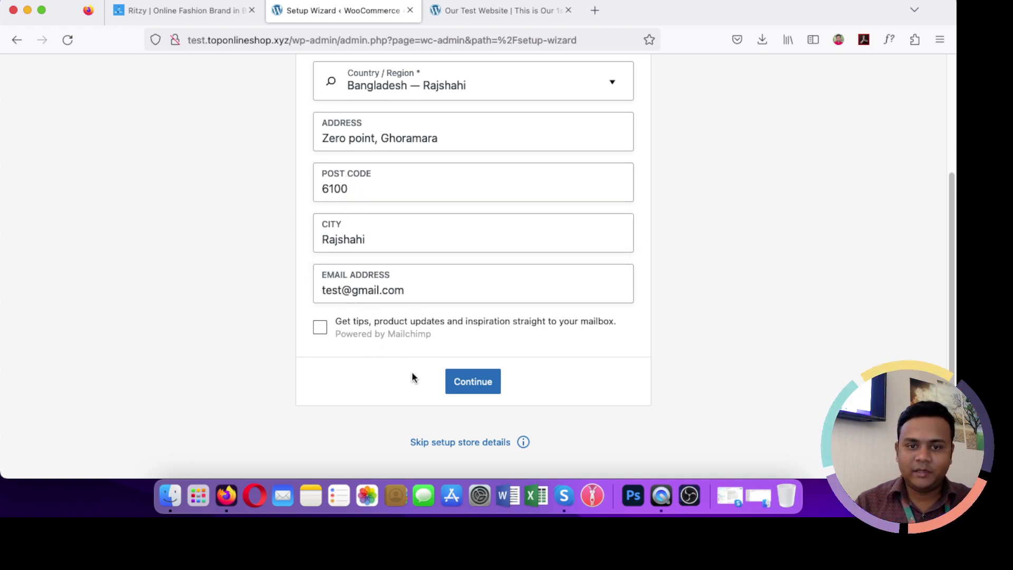
Step: Submit the store details and opt in with "Yes, count me in!" for usage tracking
left_click(474, 382)
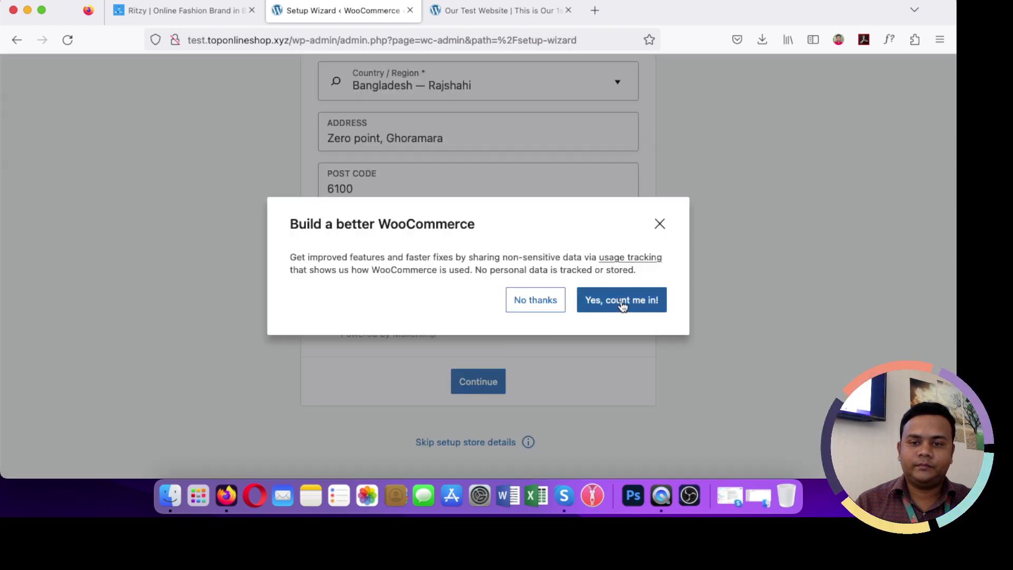
left_click(622, 305)
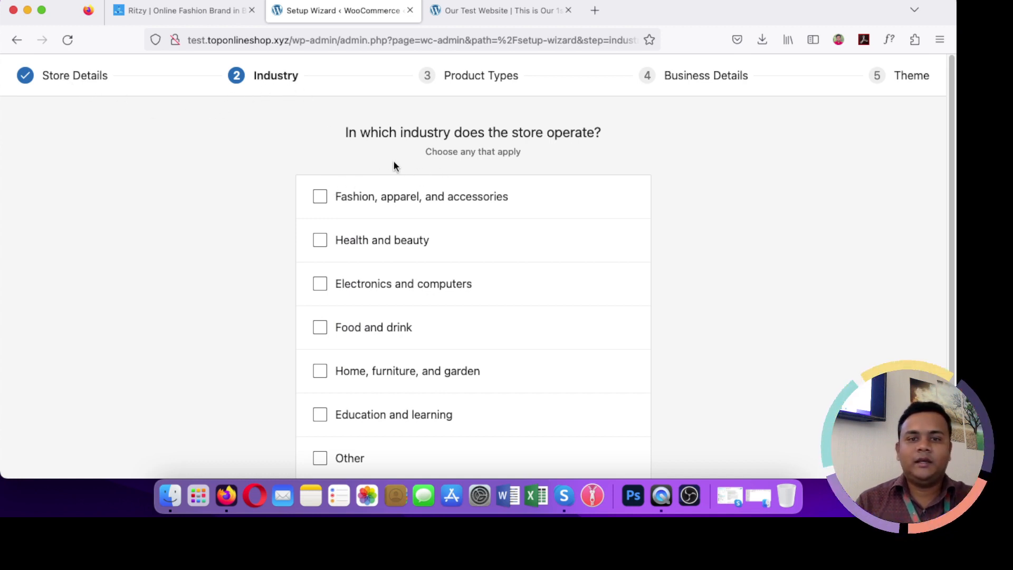
Step: Choose 'Fashion, apparel, and accessories' as the store industry and continue
left_click(358, 205)
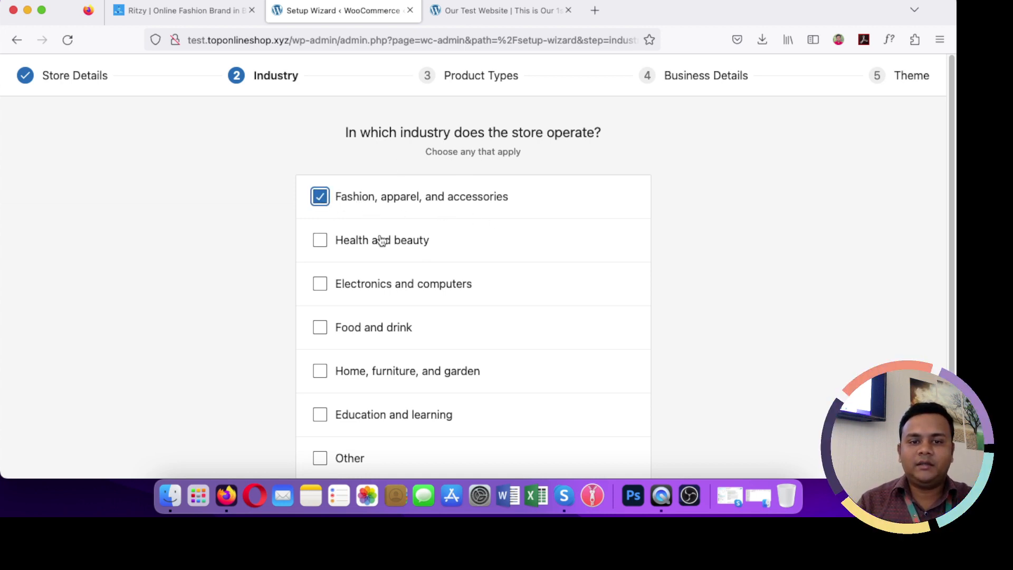
scroll(402, 326, "down", 1)
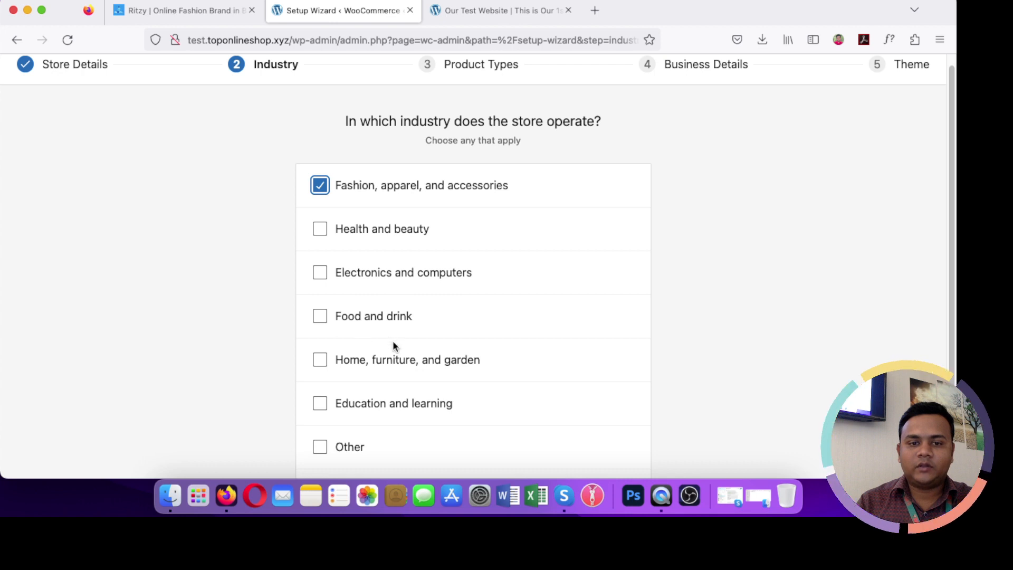
scroll(392, 342, "down", 2)
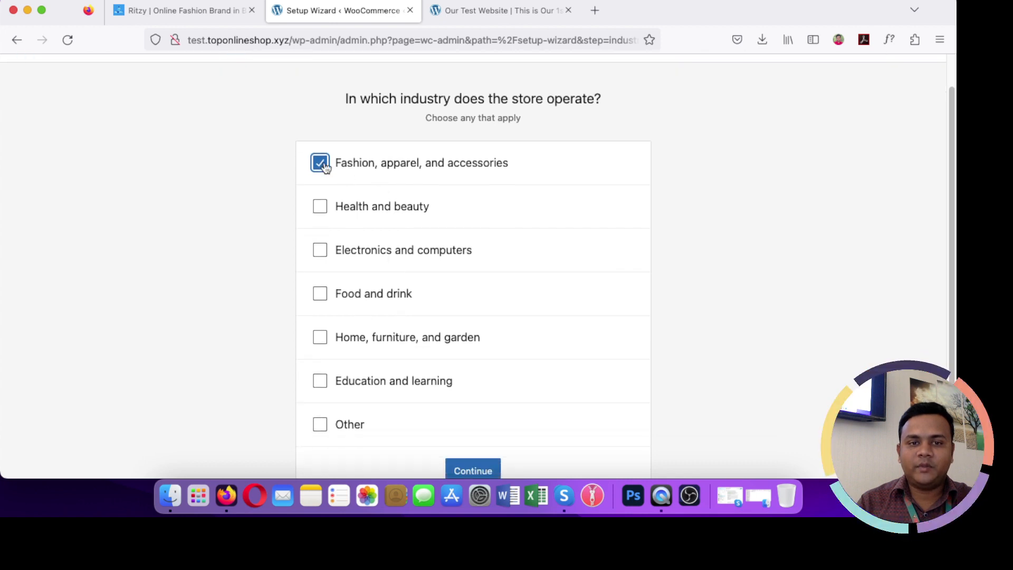
scroll(498, 359, "down", 2)
left_click(483, 442)
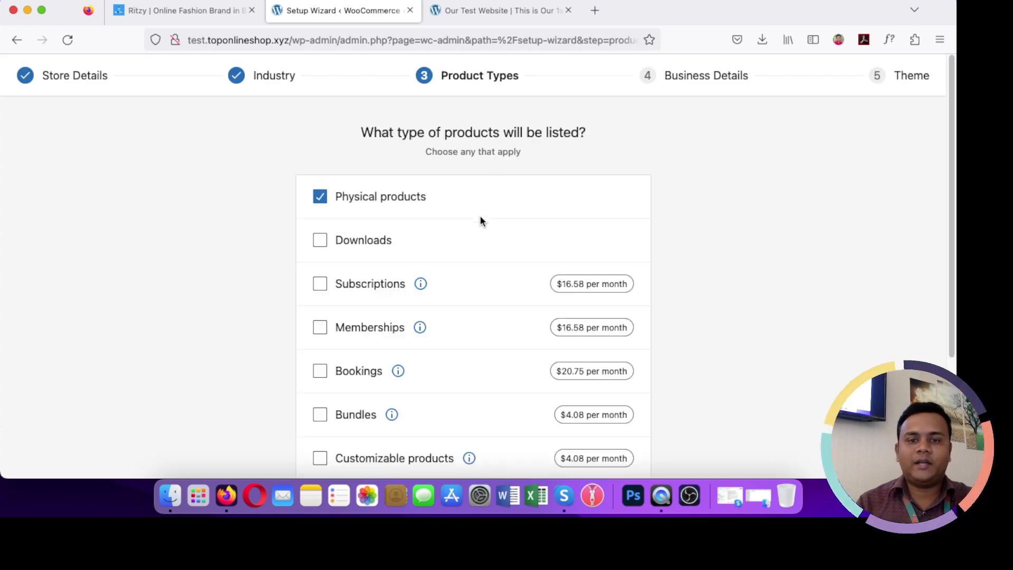
Step: Continue with Physical products as the only product type
scroll(480, 274, "down", 5)
scroll(481, 276, "up", 5)
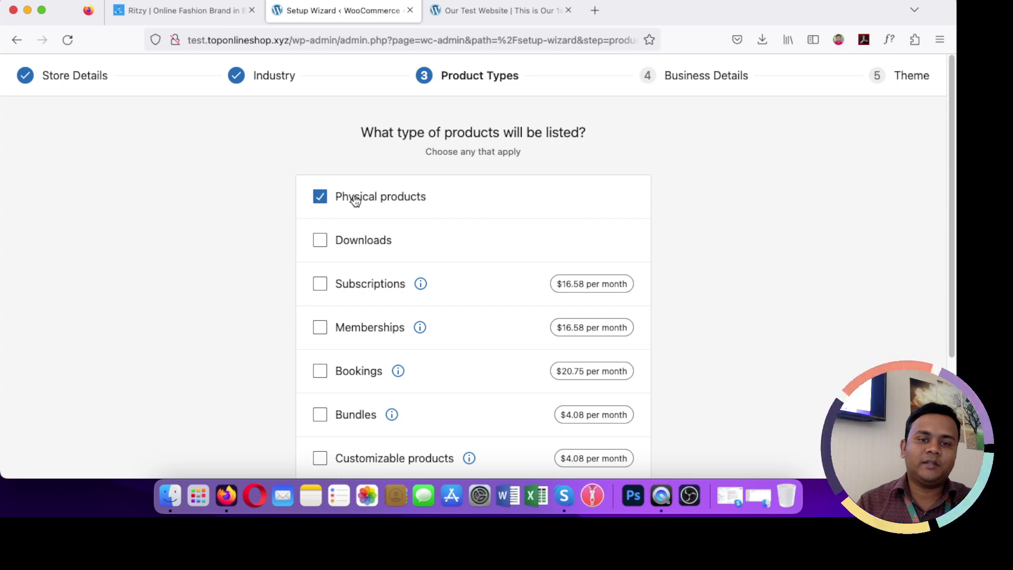
scroll(762, 270, "down", 5)
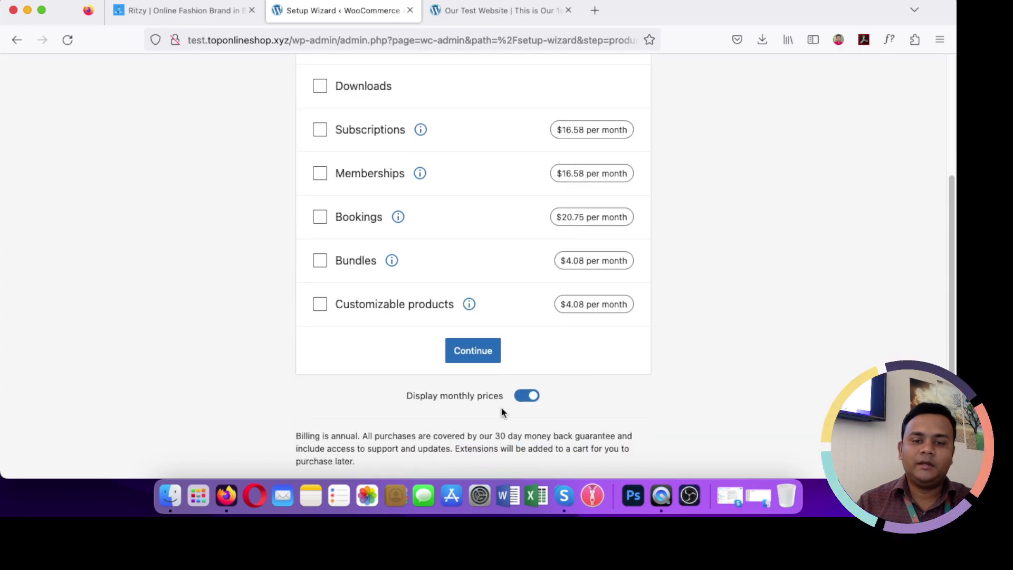
left_click(467, 348)
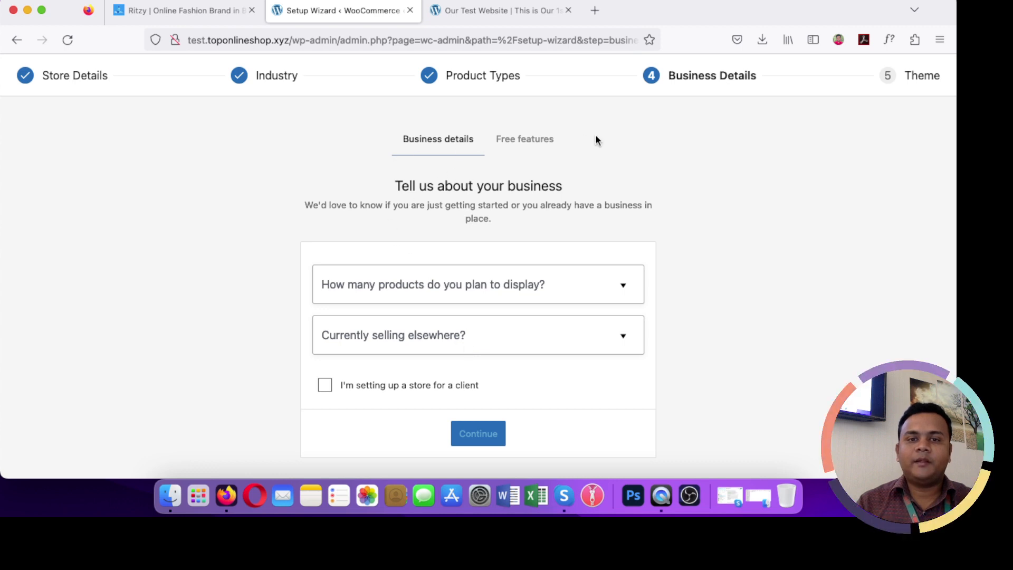
Step: Set the planned number of products to 101 - 1,000
left_click(414, 288)
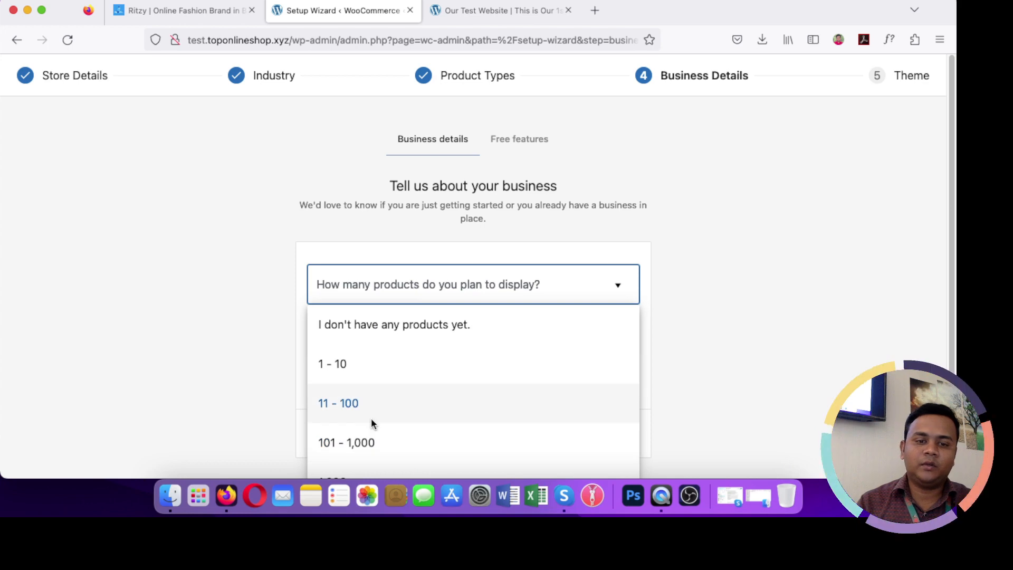
scroll(369, 415, "down", 1)
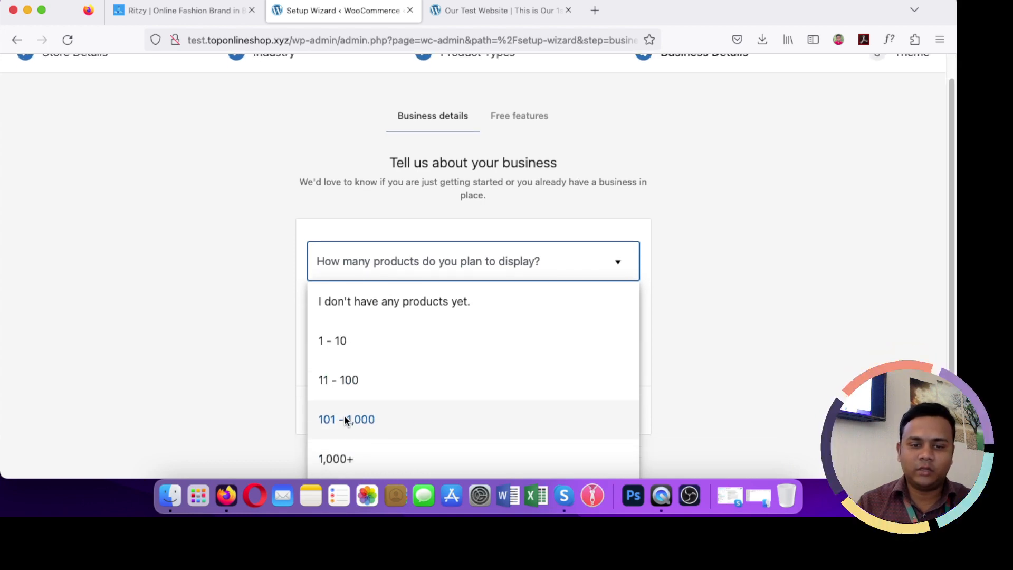
left_click(345, 419)
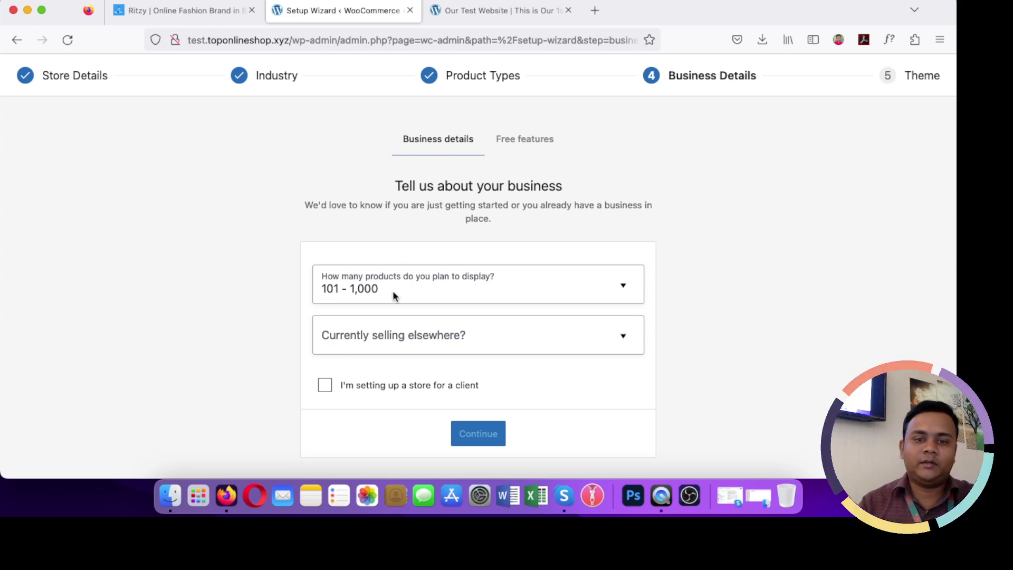
Step: Answer No to currently selling elsewhere and continue to the free features step
left_click(398, 337)
scroll(399, 340, "down", 1)
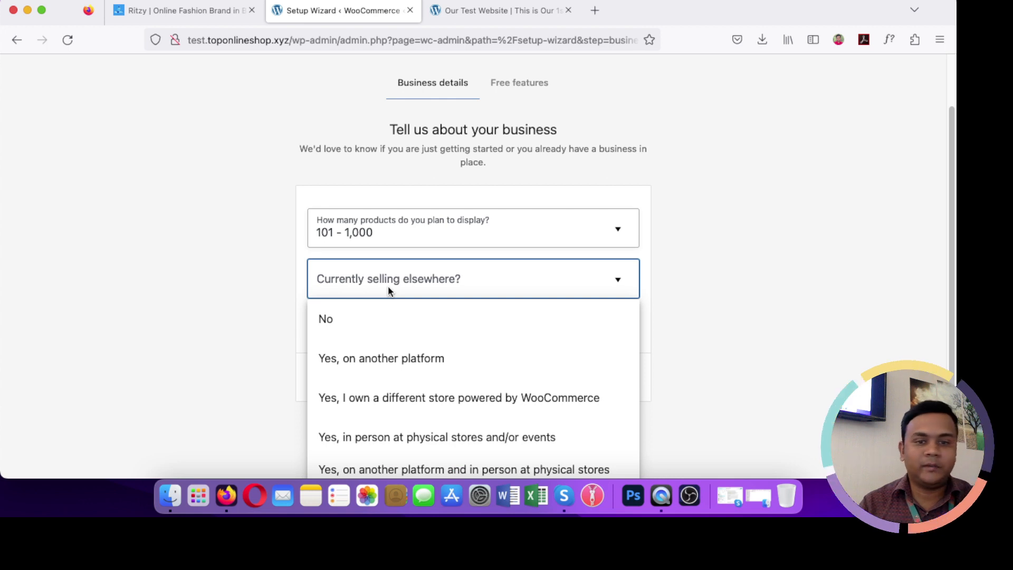
scroll(388, 286, "down", 1)
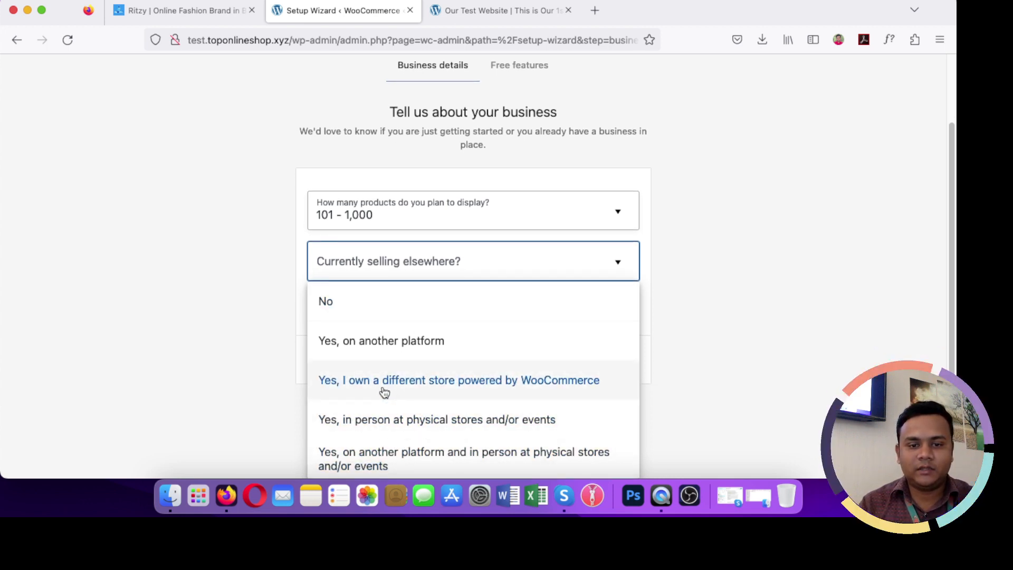
left_click(377, 352)
scroll(330, 405, "down", 5)
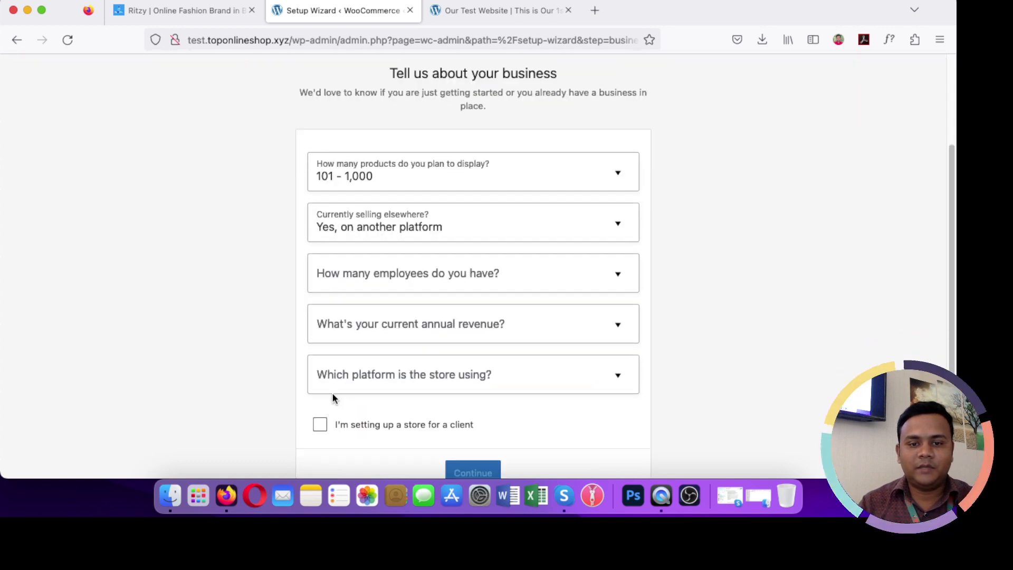
left_click(362, 201)
left_click(350, 240)
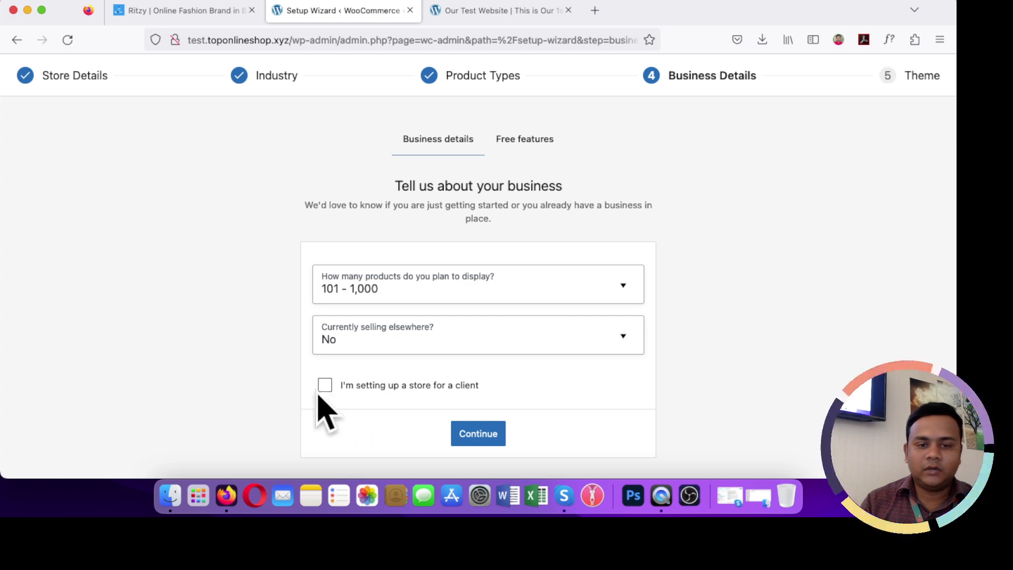
left_click(492, 433)
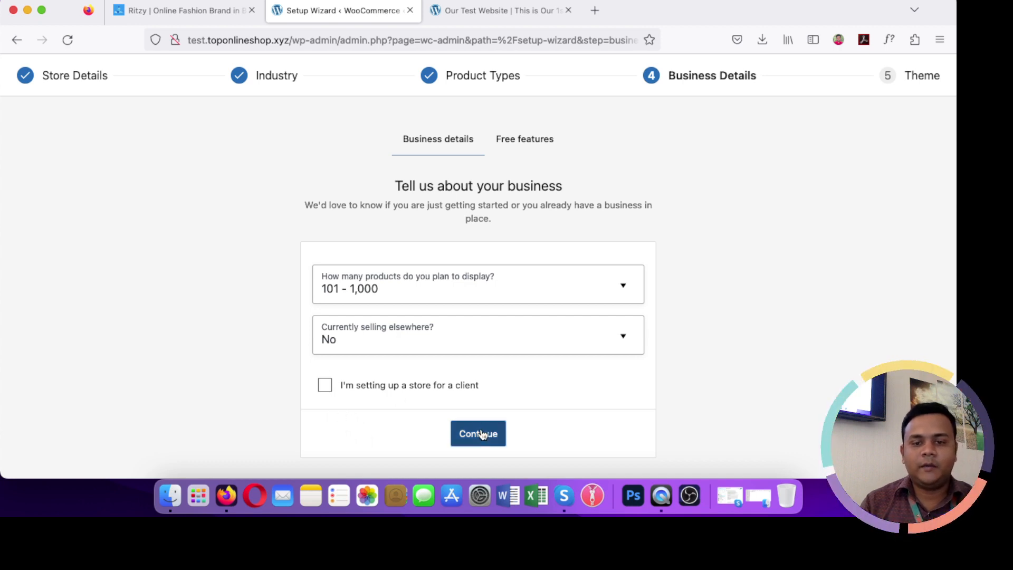
scroll(514, 376, "down", 3)
scroll(514, 376, "down", 2)
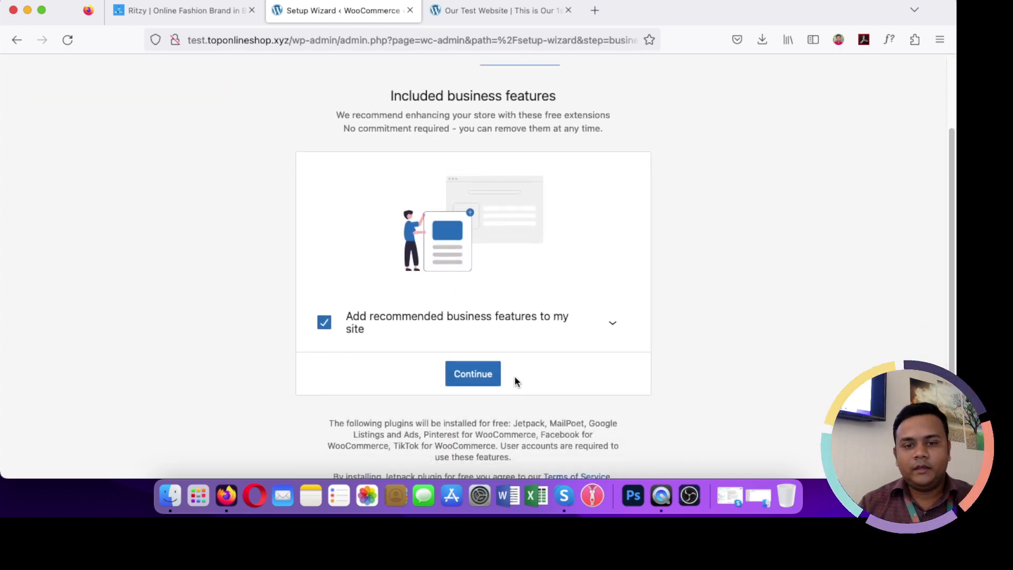
Step: Keep 'Add recommended business features to my site' checked and continue with Jetpack, MailPoet and others
left_click(481, 352)
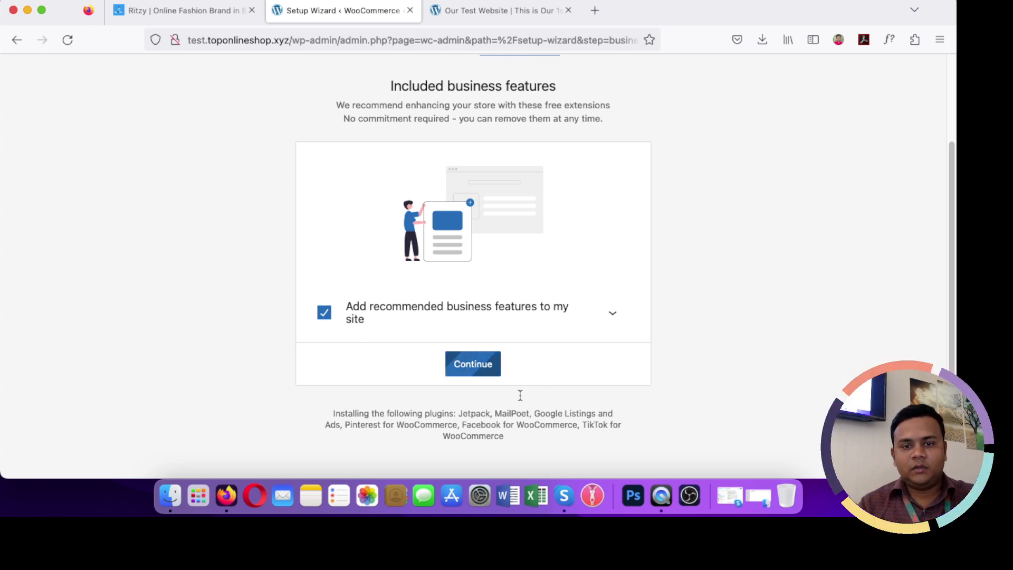
scroll(519, 376, "up", 3)
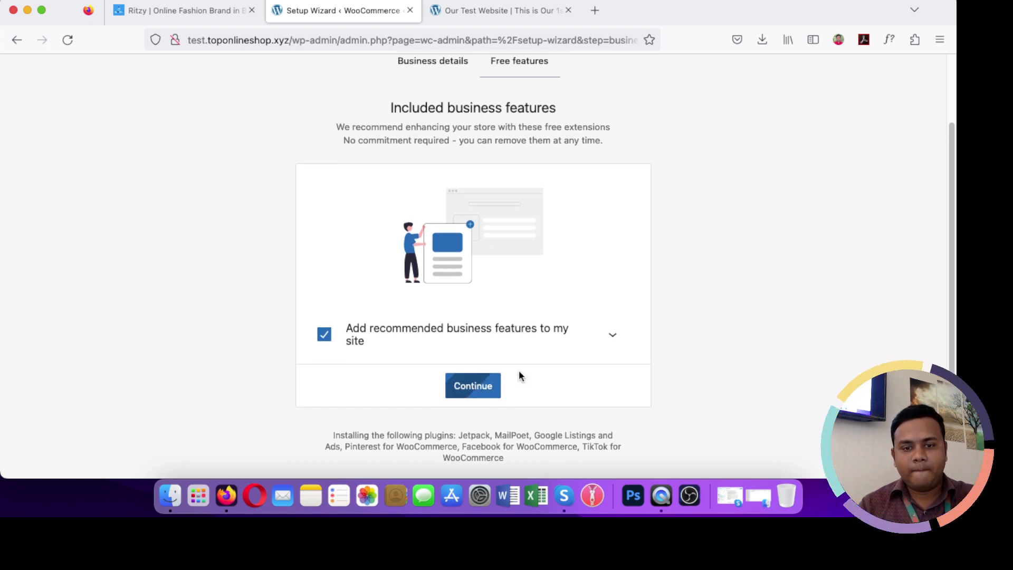
scroll(519, 371, "up", 1)
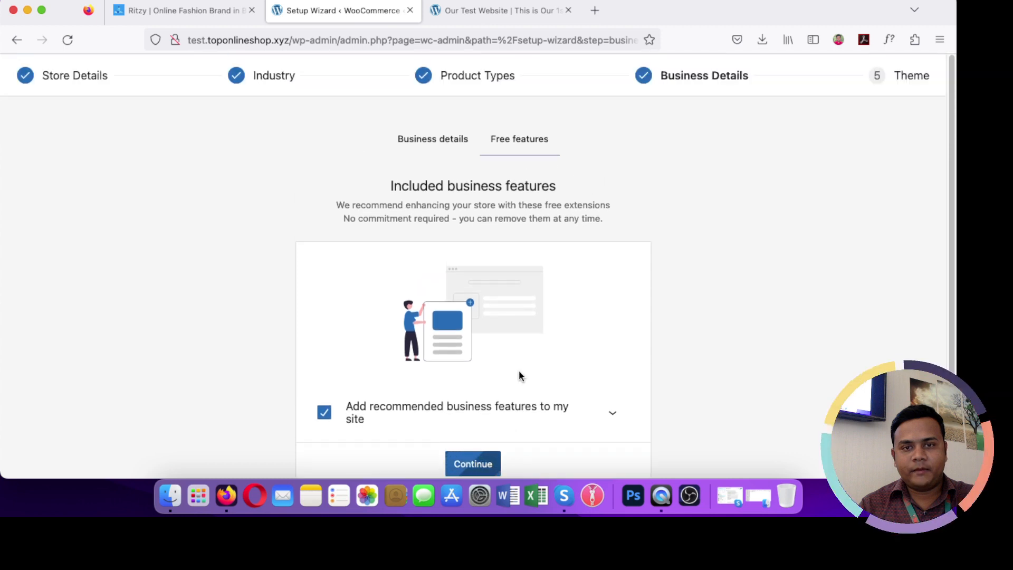
scroll(519, 376, "down", 3)
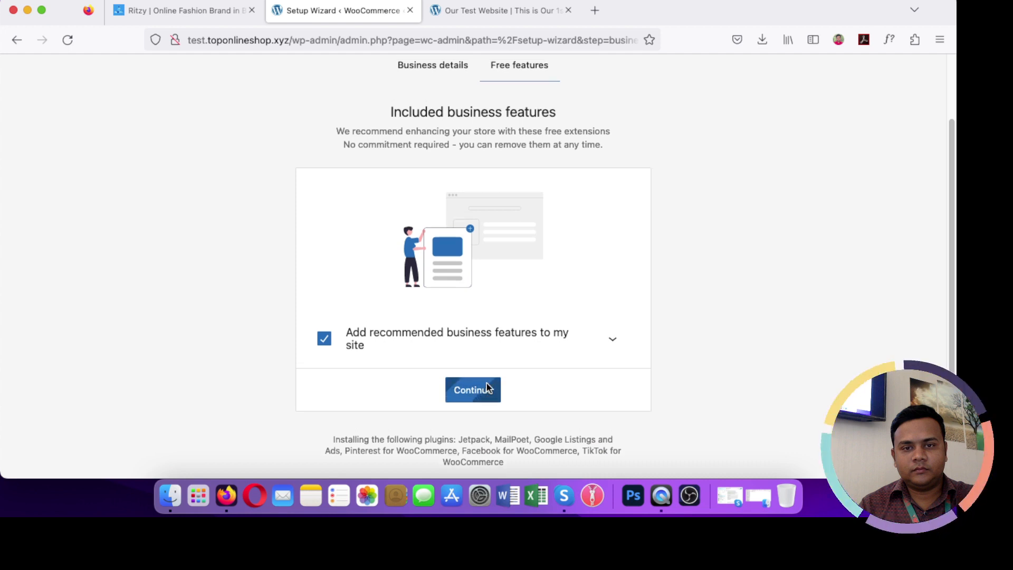
scroll(486, 388, "up", 3)
scroll(486, 387, "down", 4)
scroll(486, 387, "up", 4)
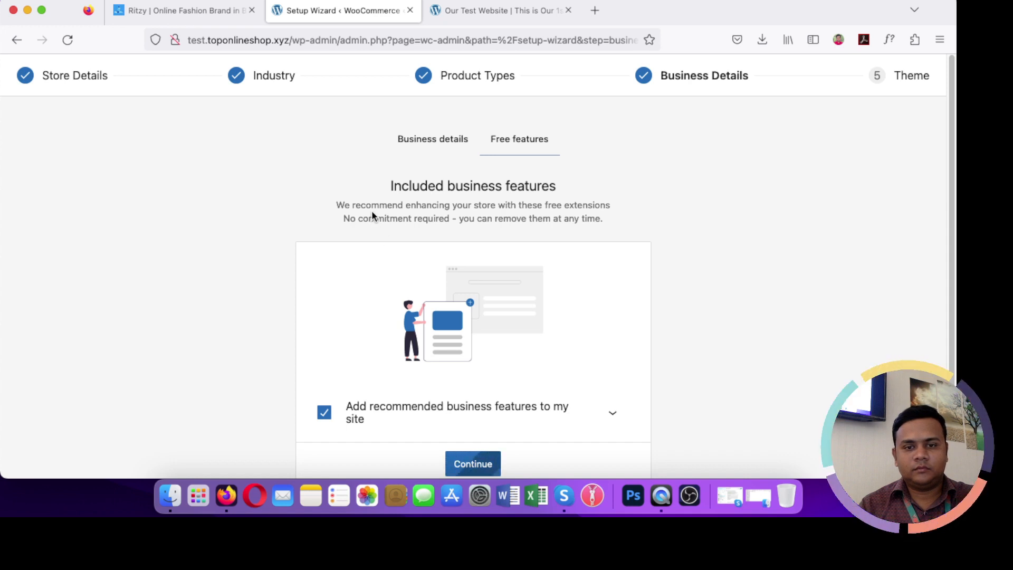
scroll(372, 212, "down", 4)
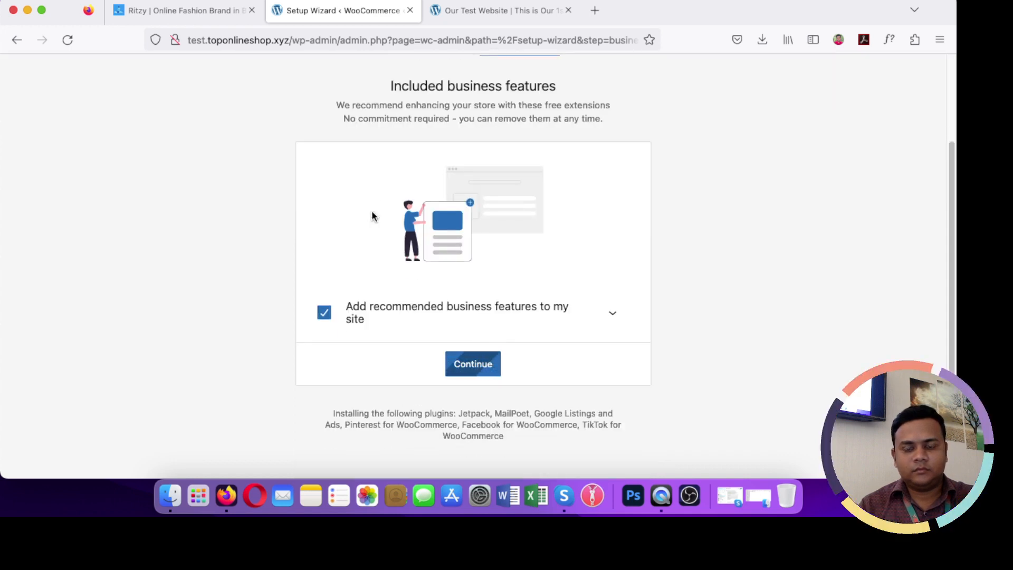
scroll(372, 216, "up", 4)
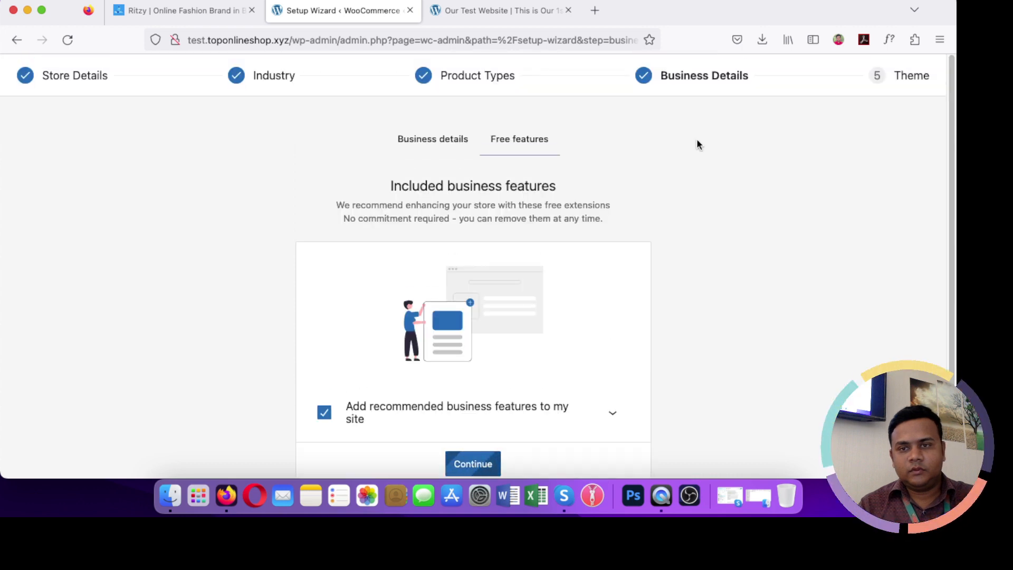
scroll(559, 279, "down", 1)
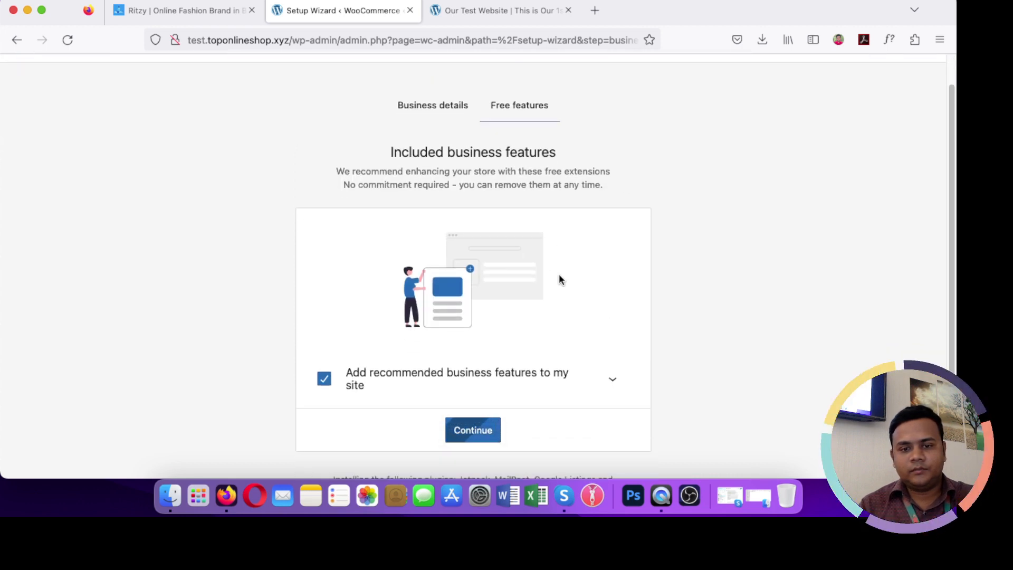
scroll(539, 294, "down", 2)
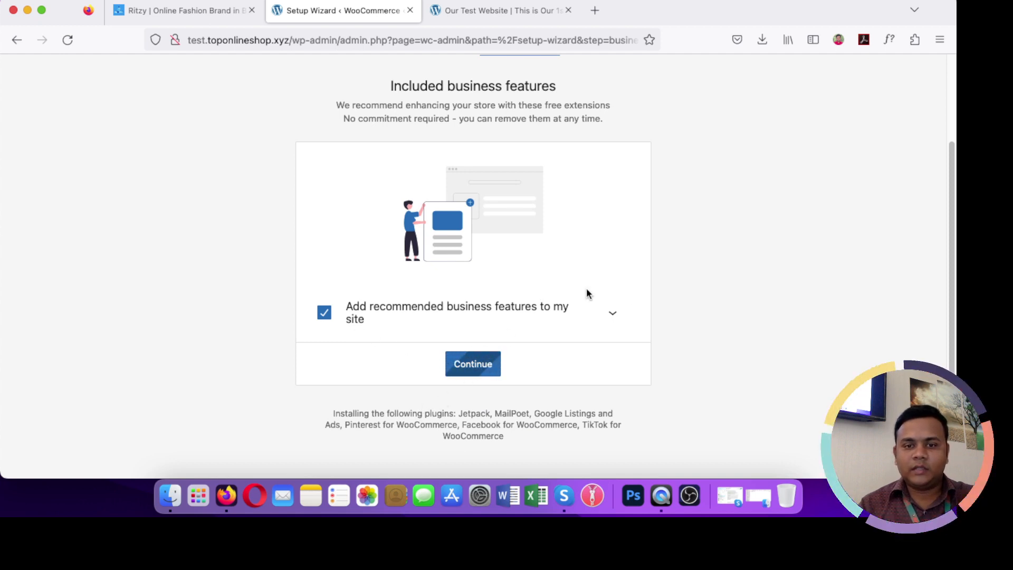
scroll(586, 287, "up", 3)
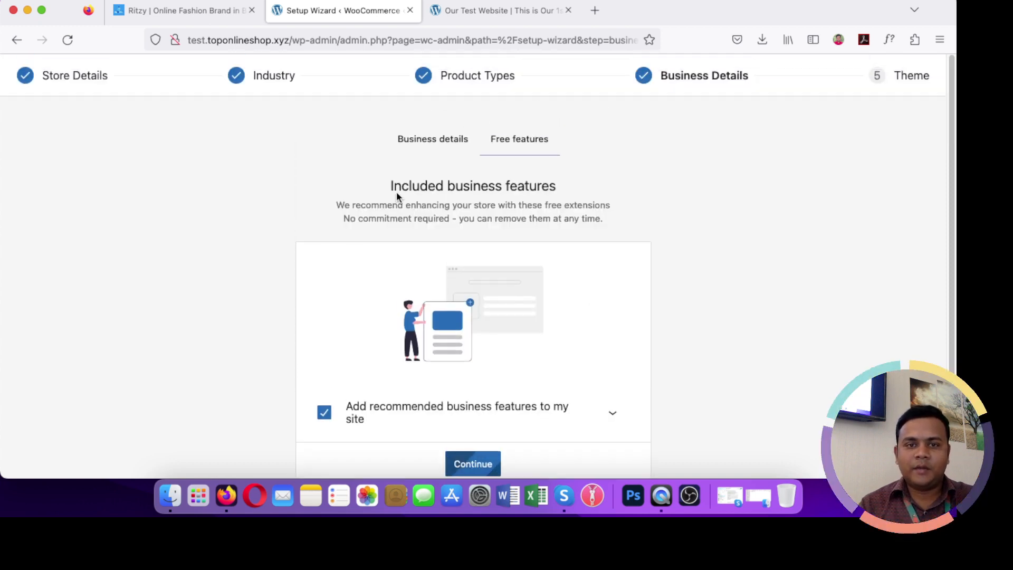
Step: Browse the Ritzy home page to Featured Products and pick the grey T-shirt
left_click(200, 14)
scroll(396, 305, "down", 3)
scroll(396, 305, "down", 5)
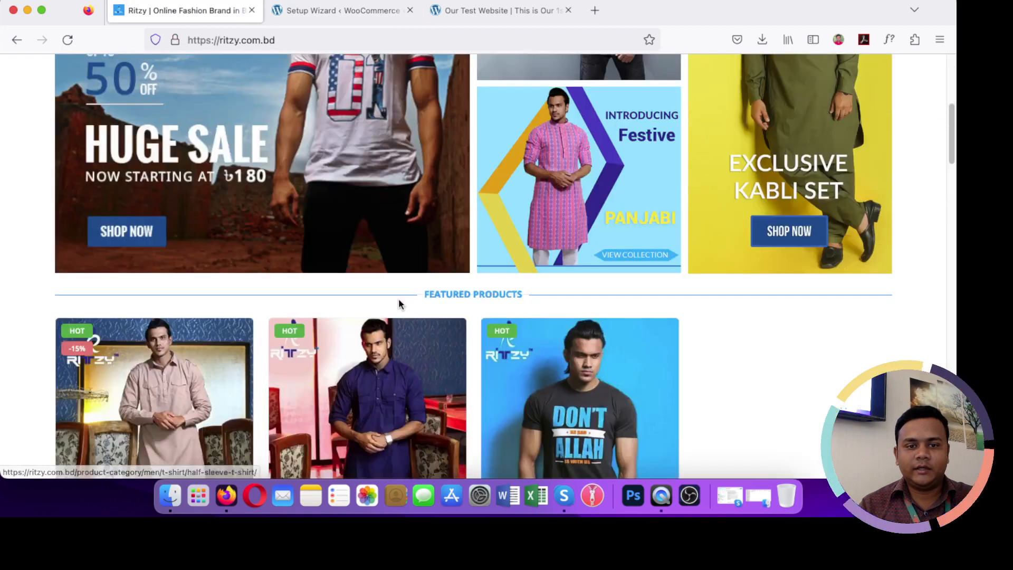
scroll(391, 298, "down", 10)
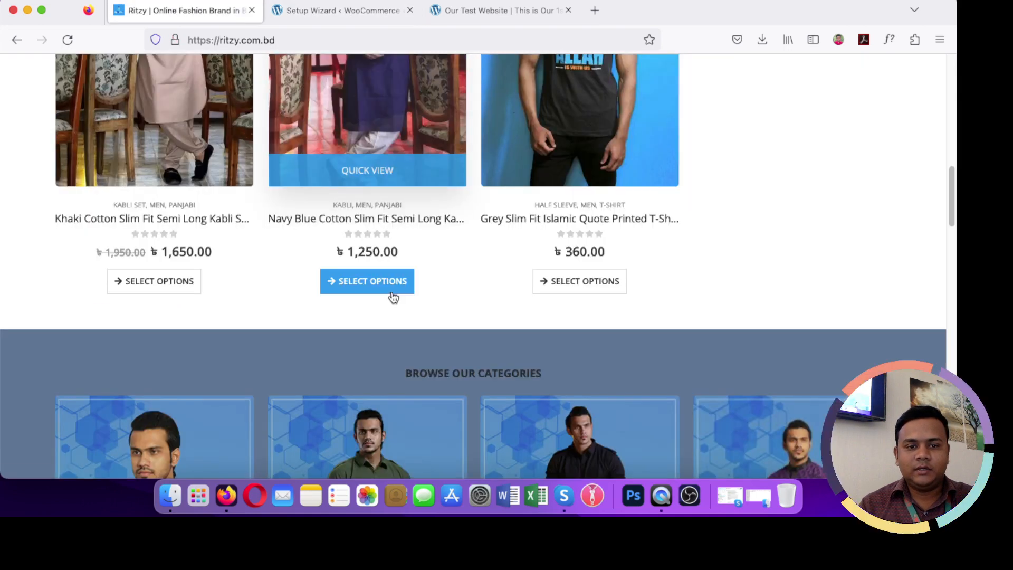
scroll(393, 294, "down", 5)
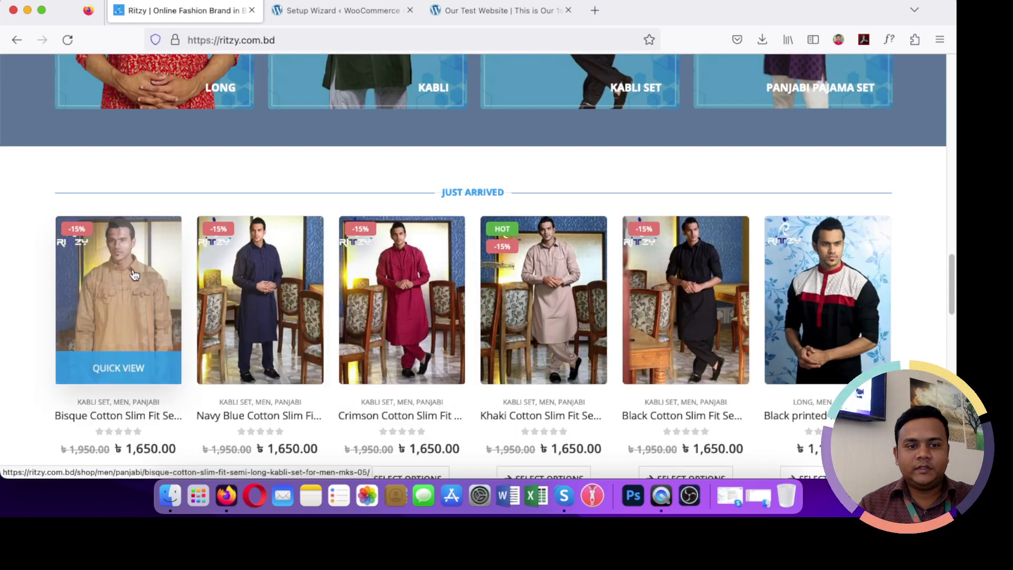
scroll(296, 274, "up", 6)
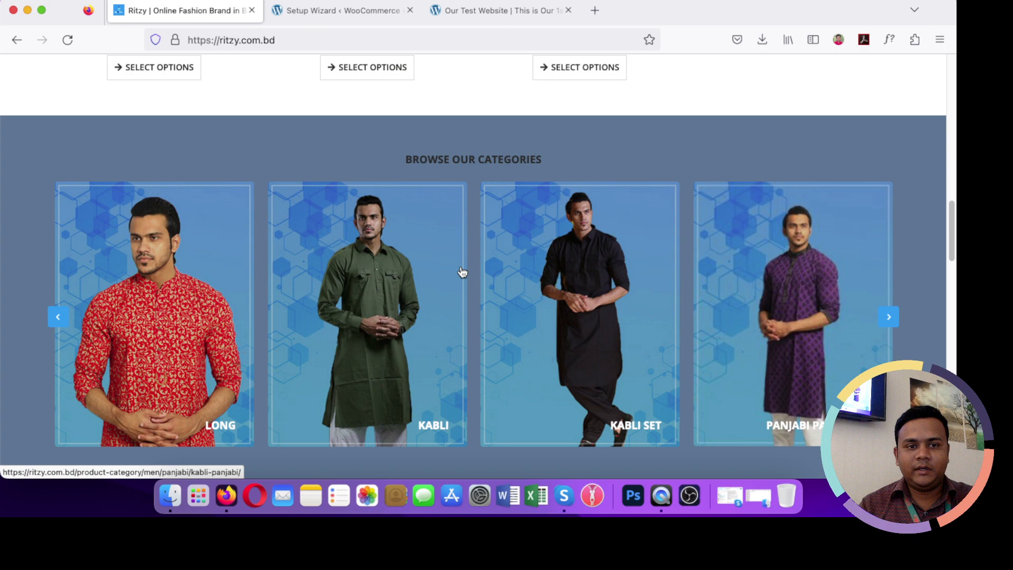
scroll(462, 271, "up", 7)
scroll(475, 259, "up", 1)
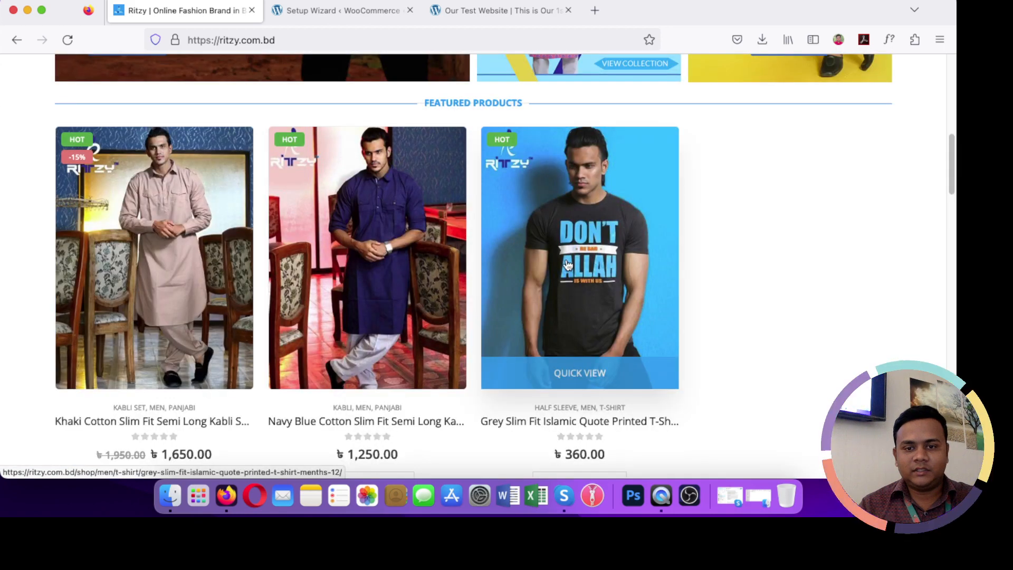
left_click(568, 265)
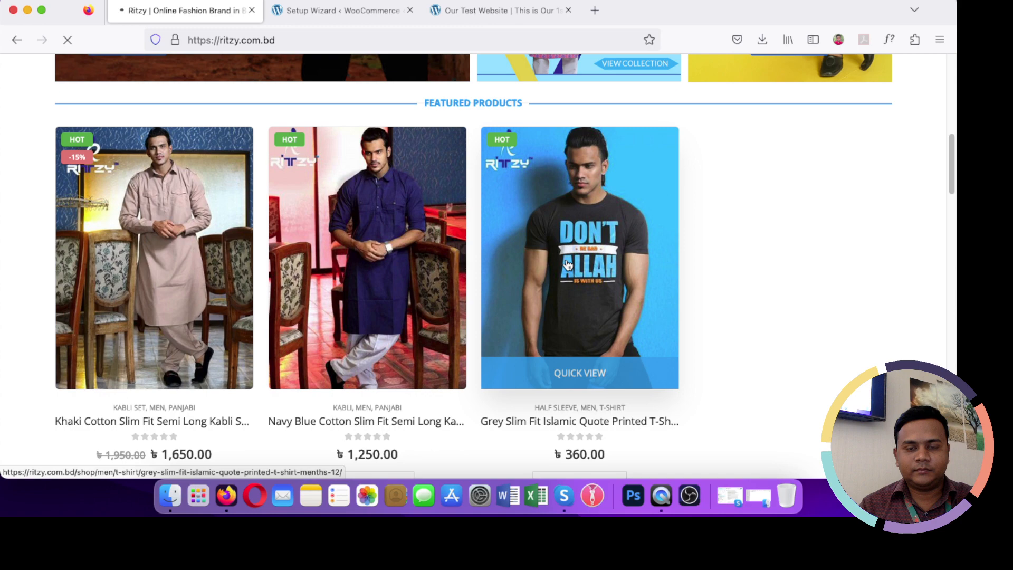
Step: Inspect the grey T-shirt's title, price, images and Size Guide, then return to the Setup Wizard
scroll(566, 264, "down", 3)
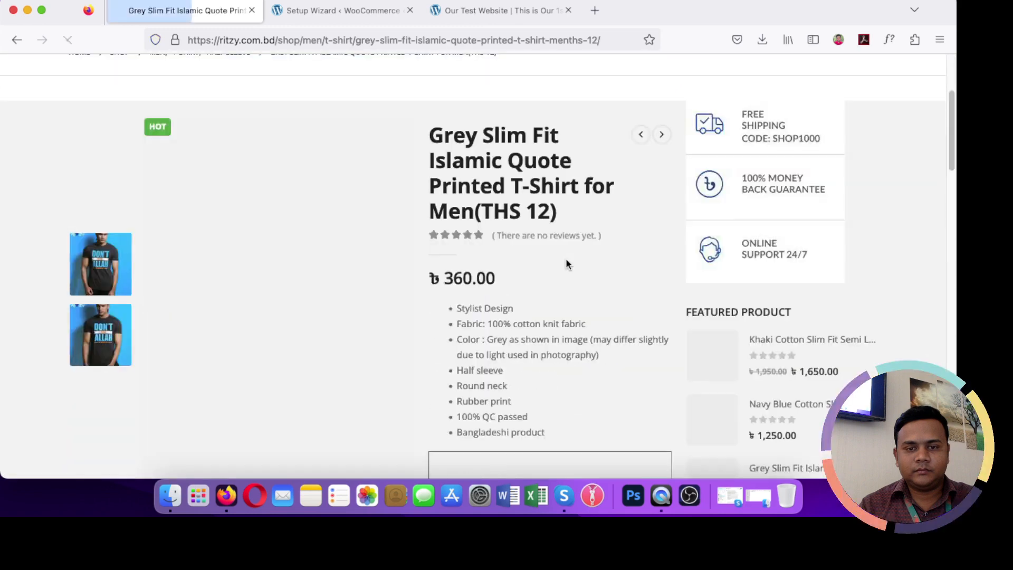
triple_click(565, 212)
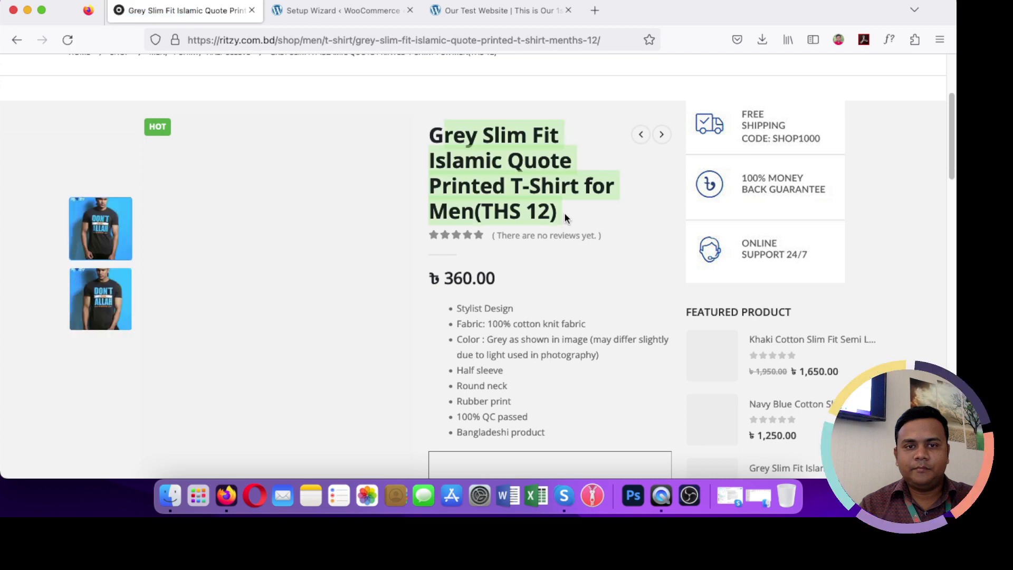
double_click(482, 278)
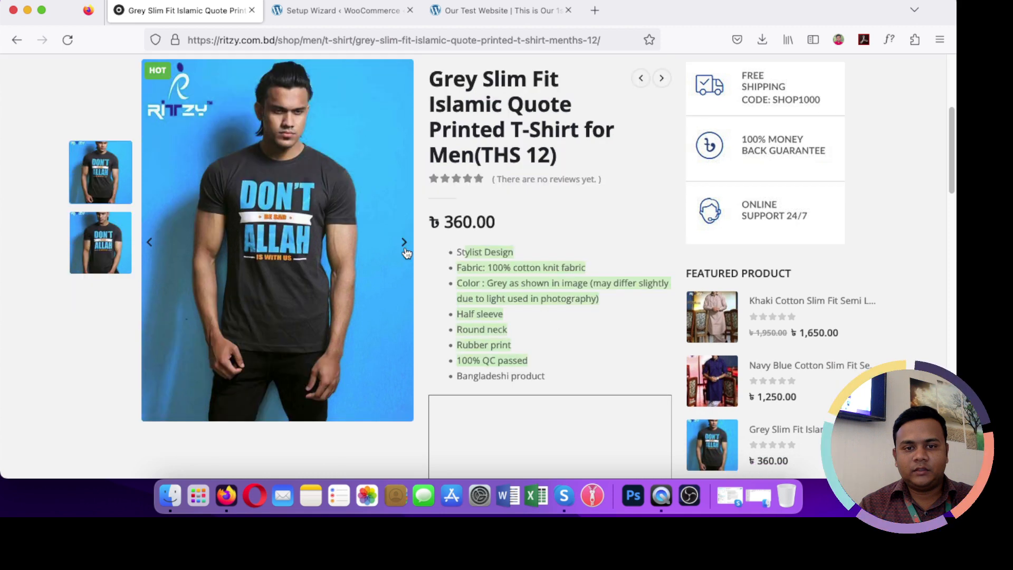
left_click(405, 249)
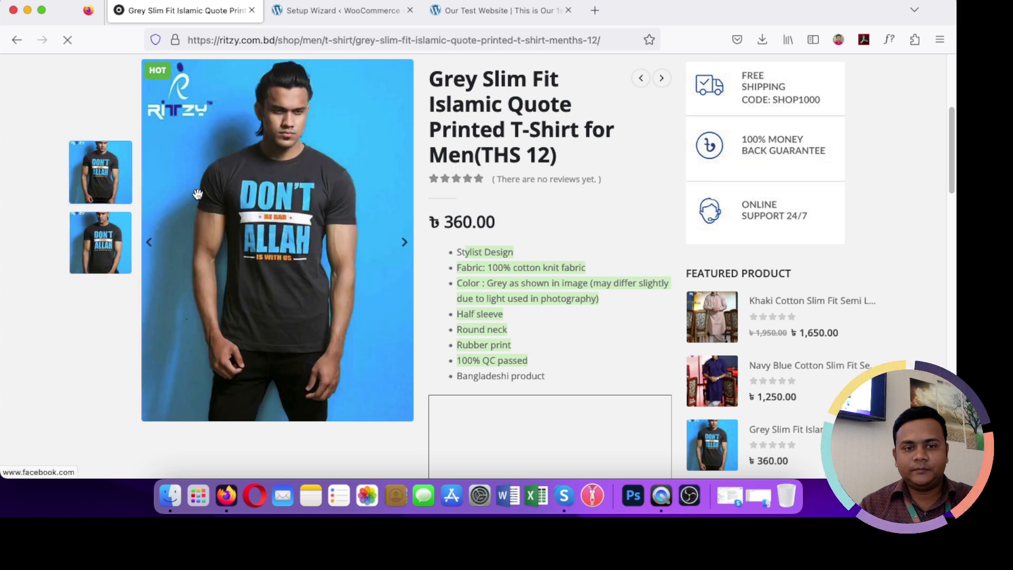
scroll(444, 281, "down", 10)
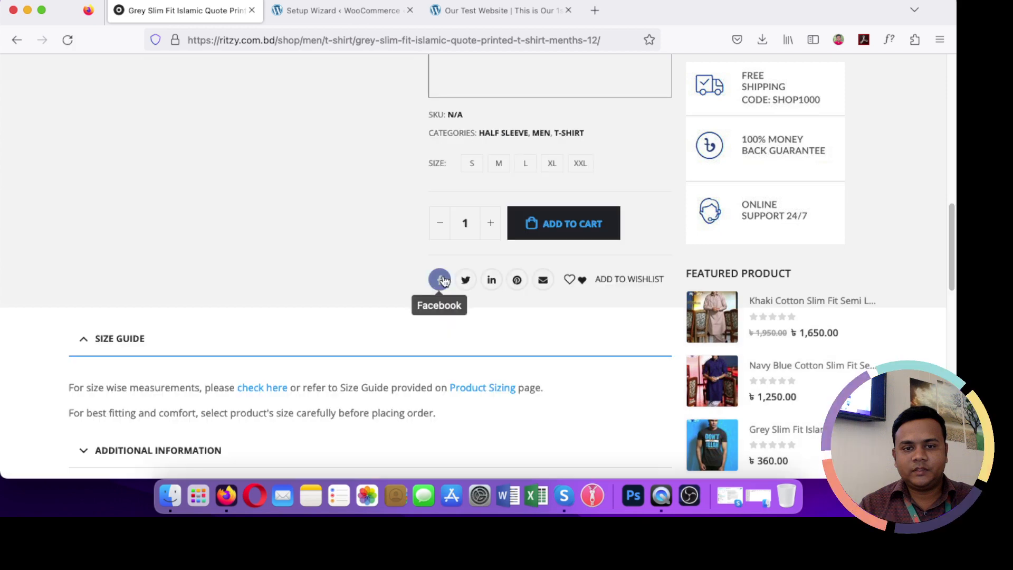
scroll(443, 280, "down", 3)
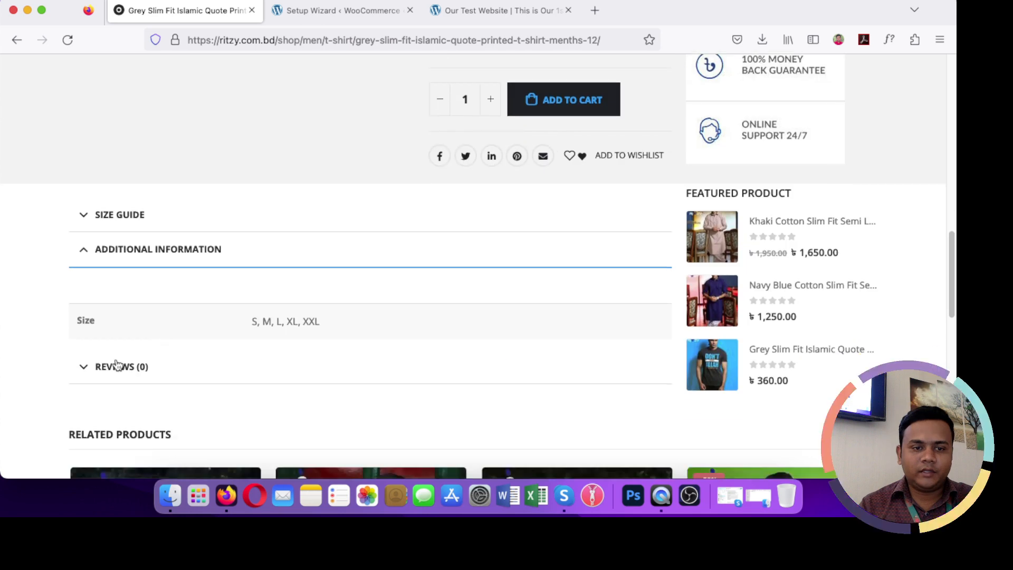
left_click(114, 214)
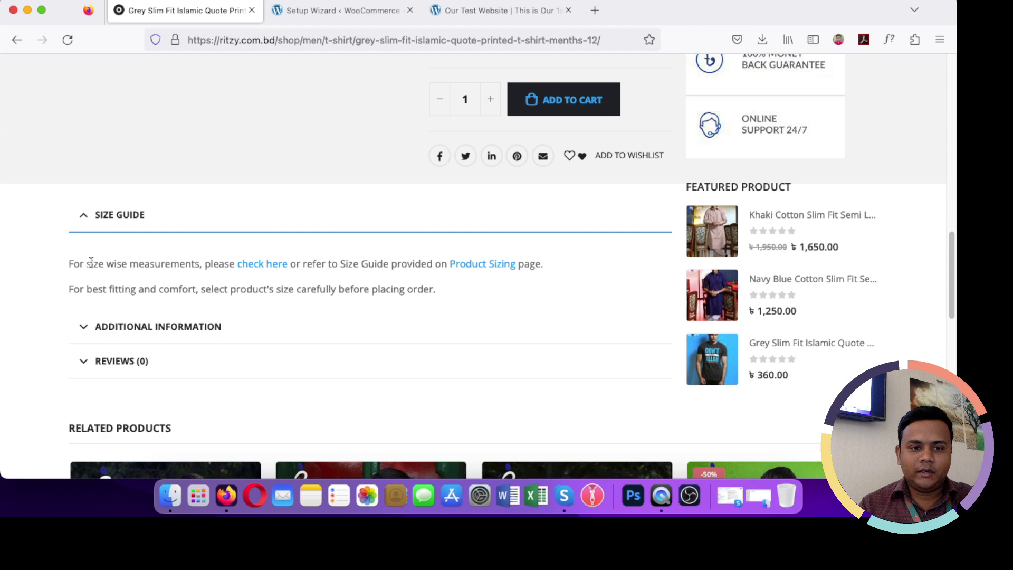
scroll(510, 339, "up", 5)
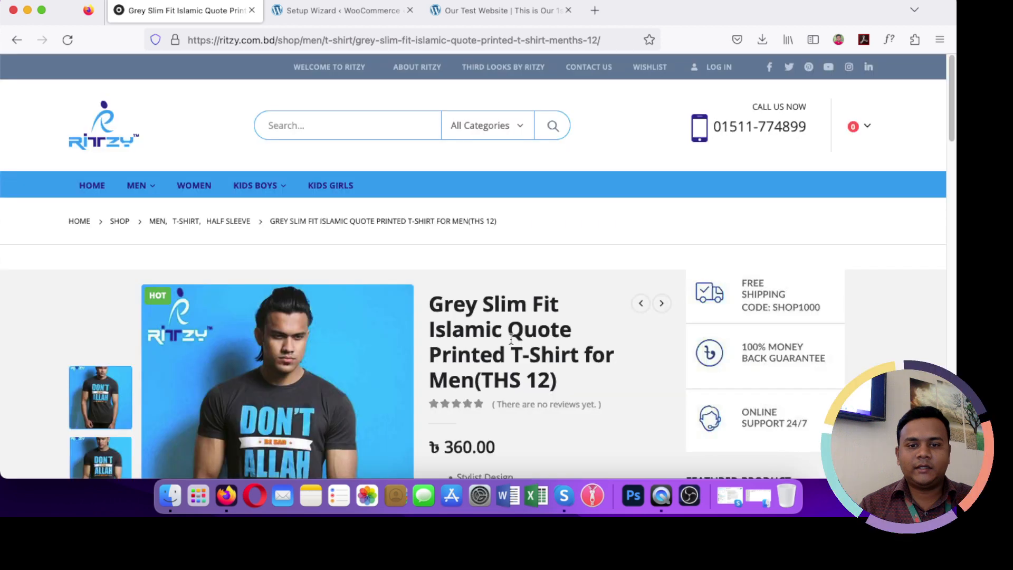
left_click(343, 10)
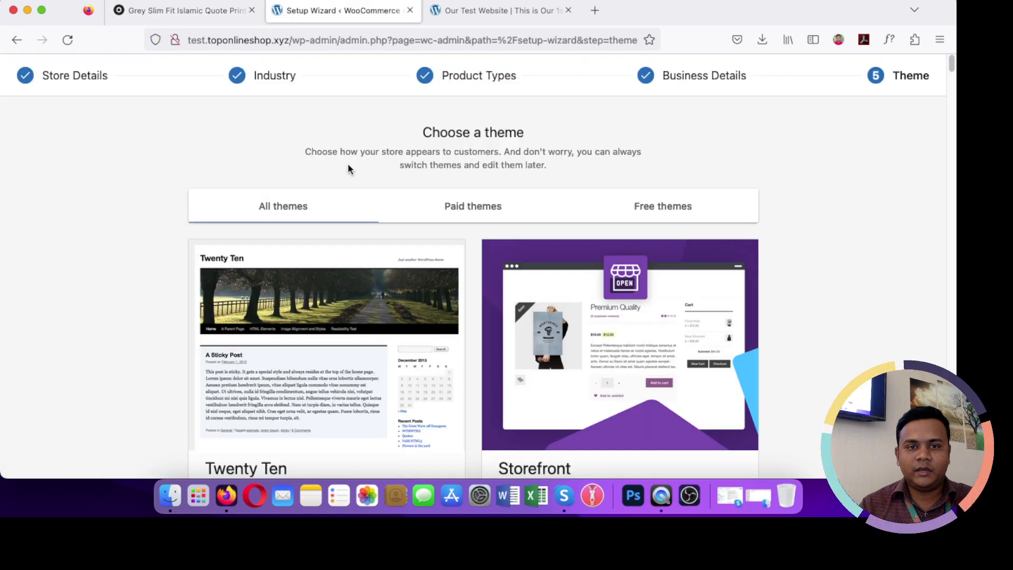
Step: Scroll the Choose a theme list to the active Twenty Ten theme
scroll(429, 244, "down", 5)
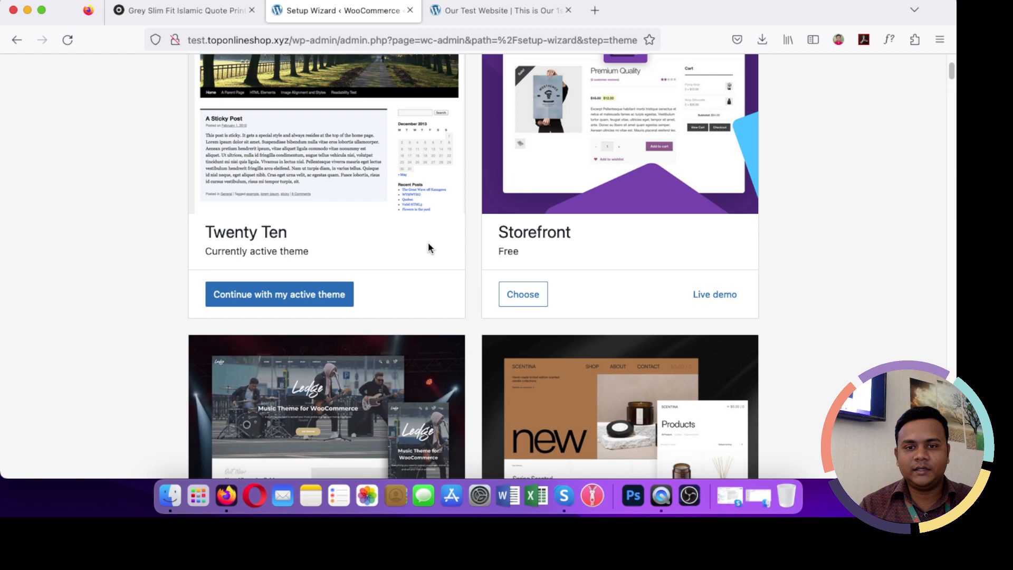
scroll(429, 243, "up", 4)
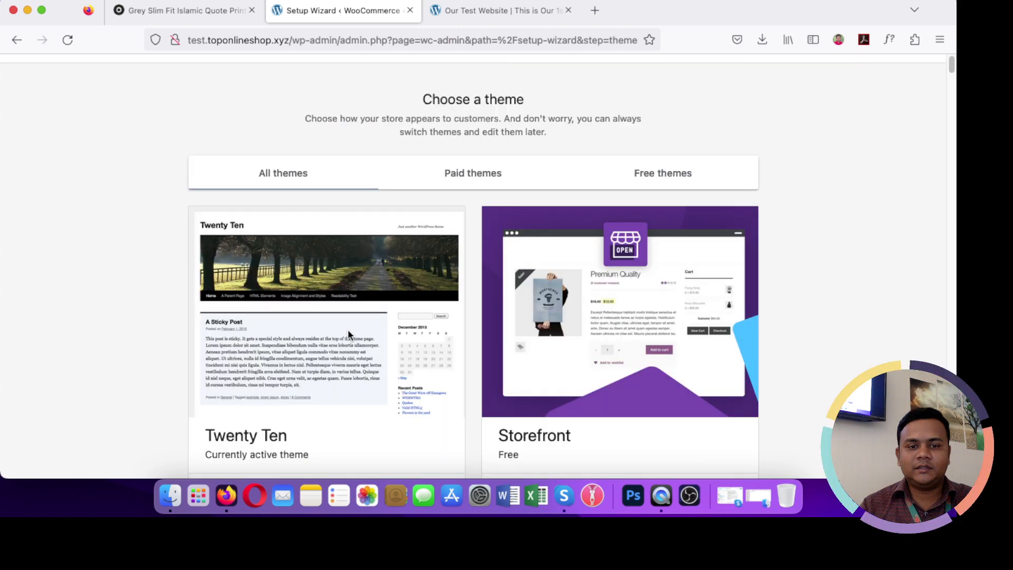
scroll(347, 329, "down", 1)
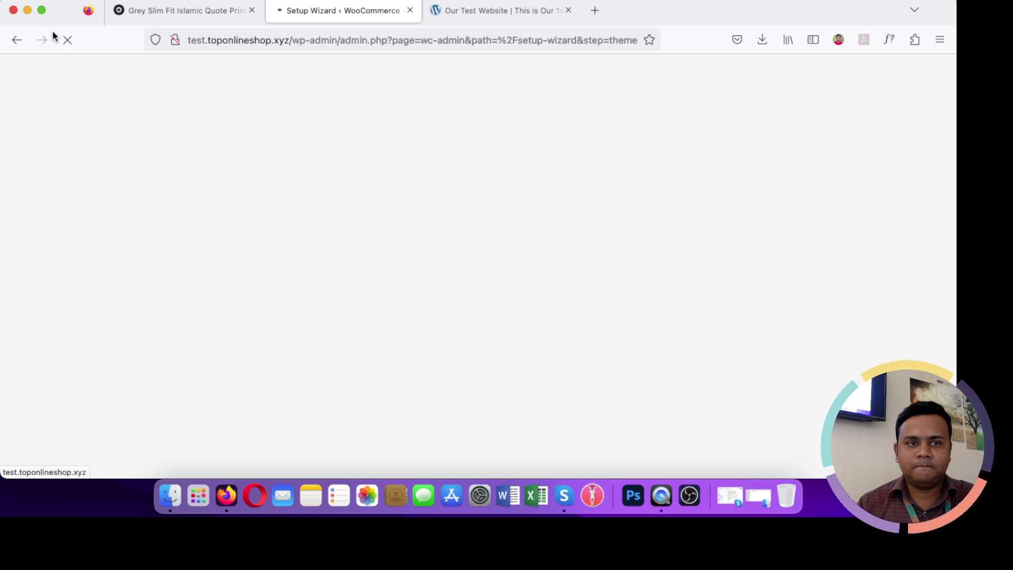
Step: Make the browser full screen and switch to the Jetpack account creation tab
left_click(42, 10)
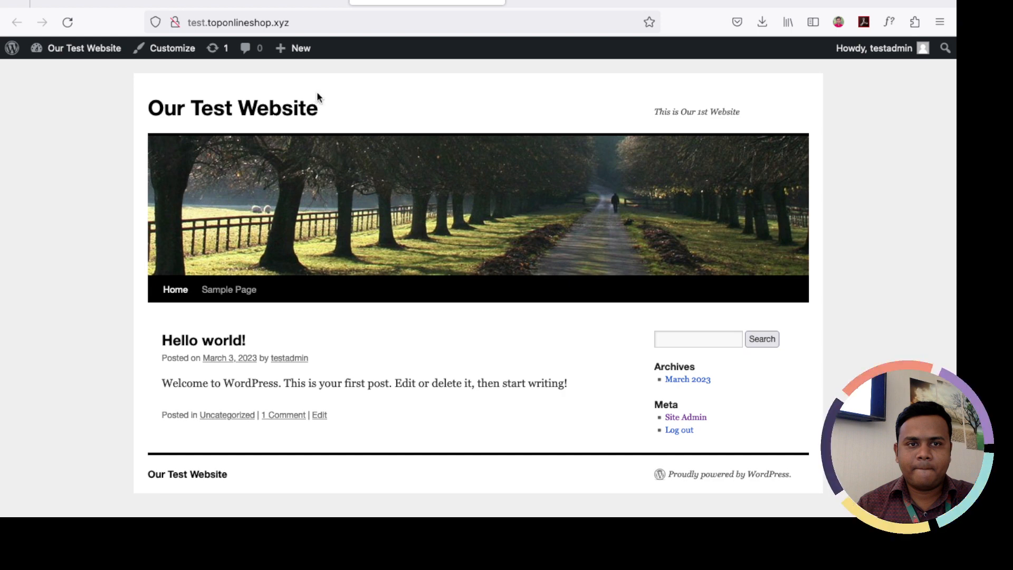
left_click(289, 3)
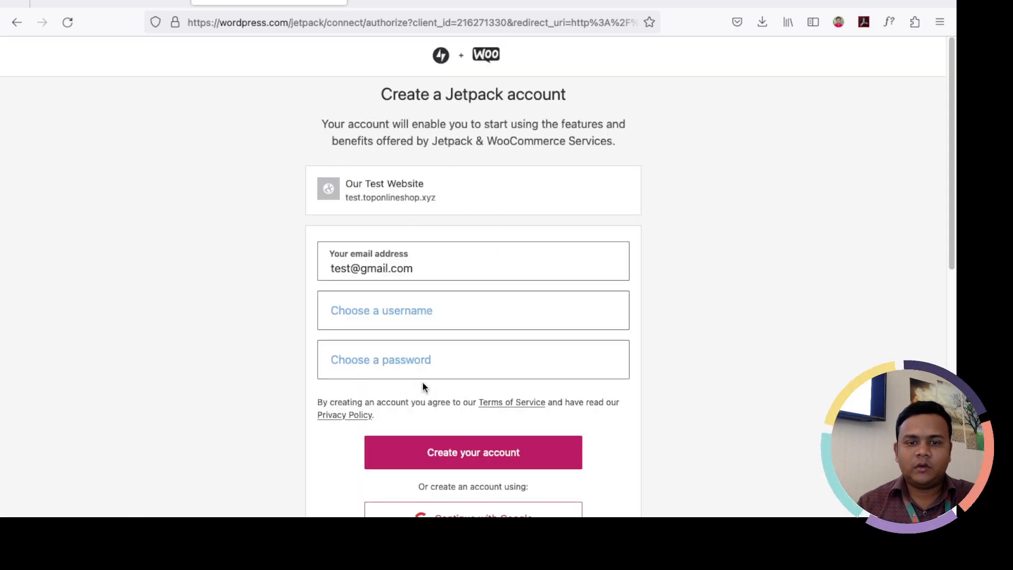
Step: Connect Jetpack with 'Continue without user account' and move past the pricing page
scroll(421, 385, "down", 4)
scroll(459, 452, "down", 6)
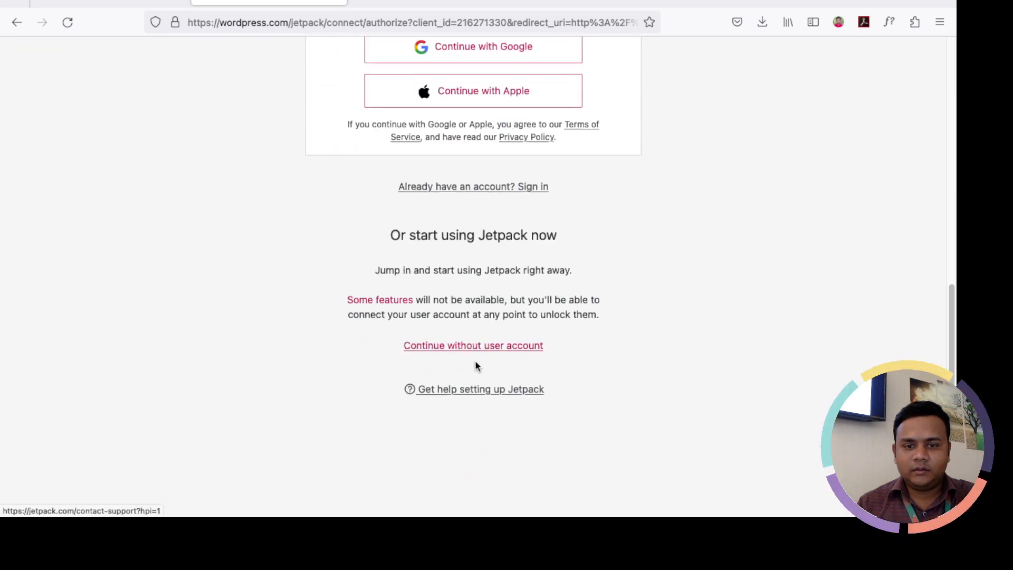
left_click(472, 349)
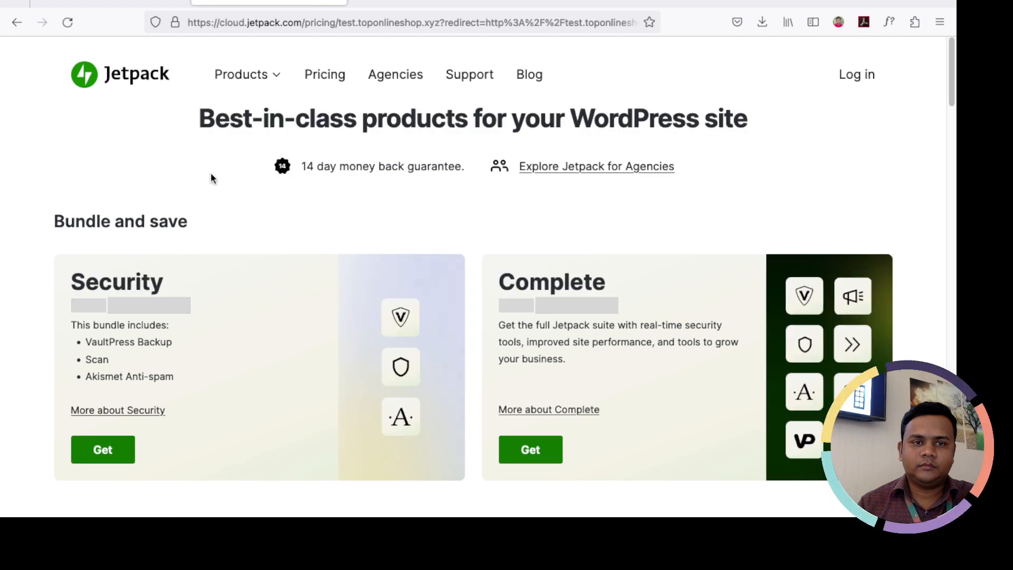
scroll(350, 254, "down", 15)
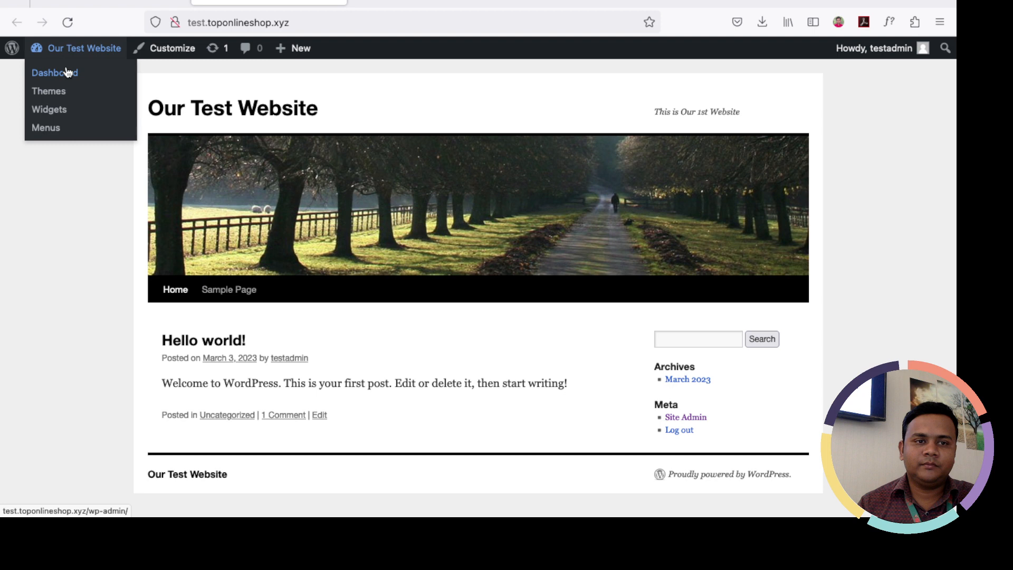
left_click(66, 78)
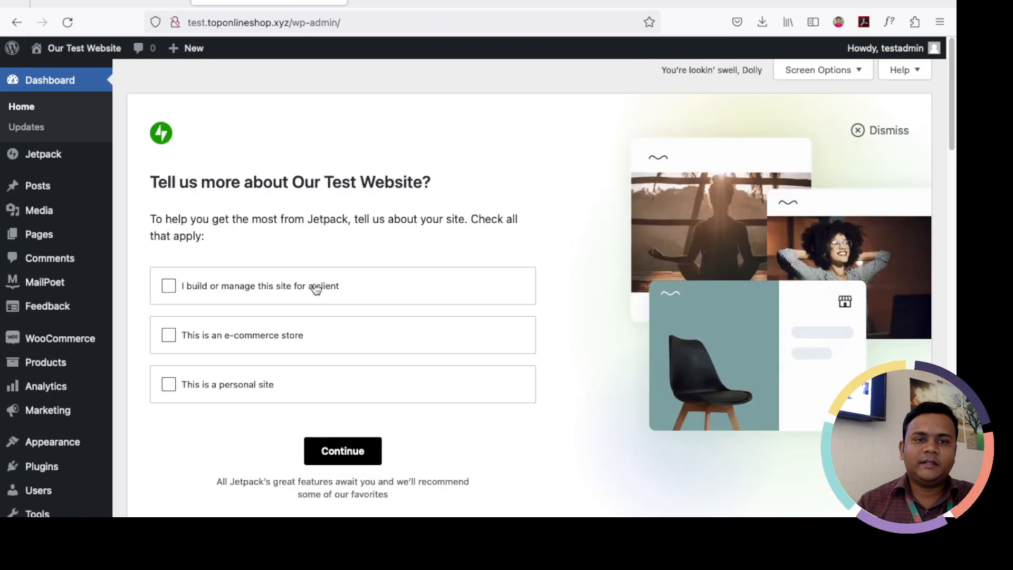
left_click(879, 130)
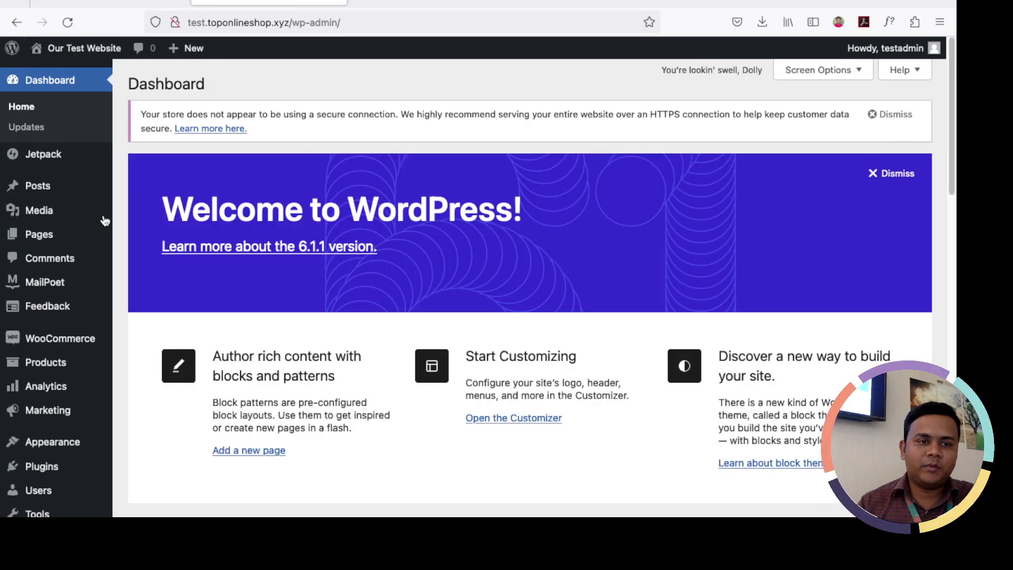
scroll(104, 220, "down", 5)
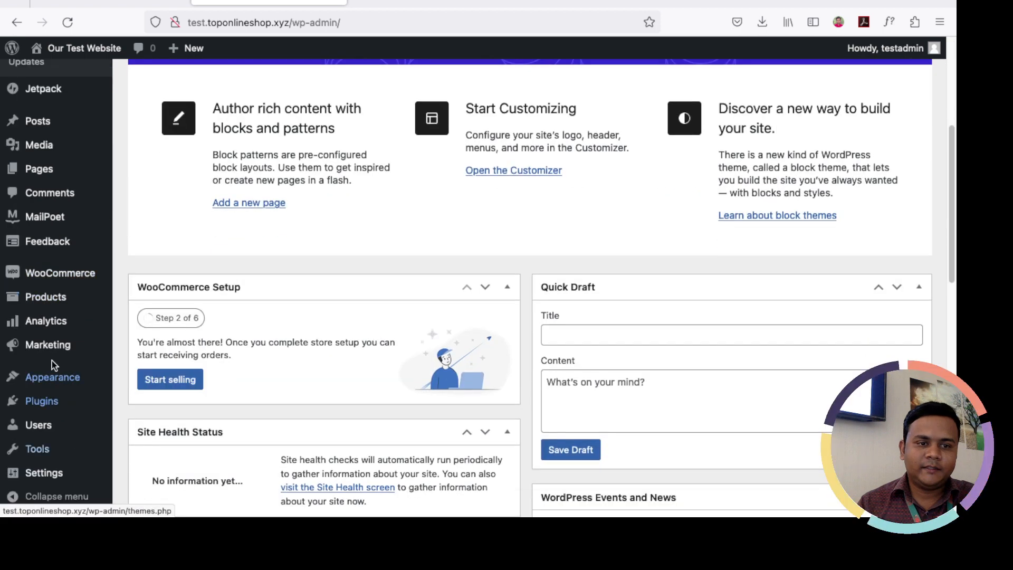
mouse_move(49, 322)
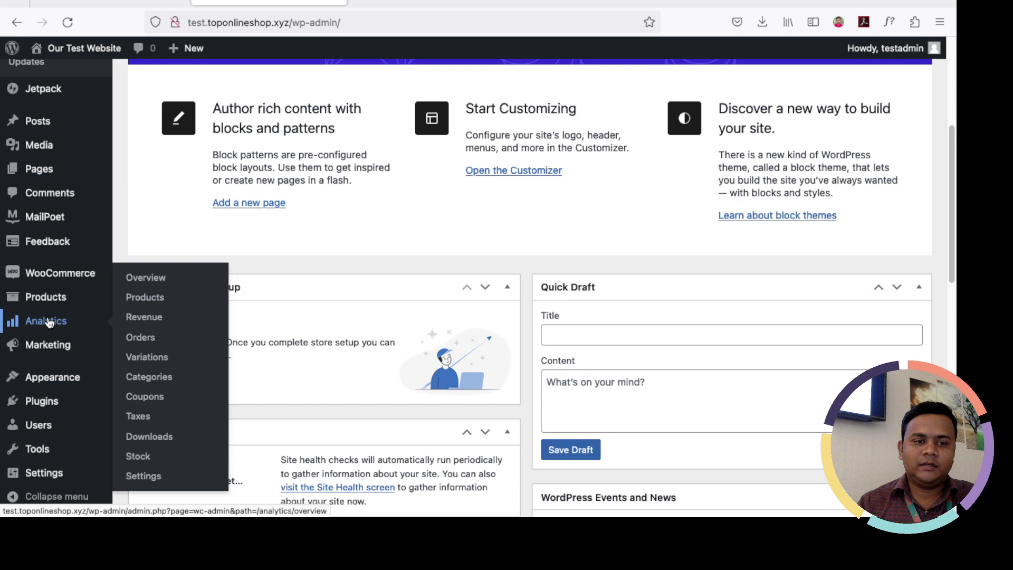
mouse_move(68, 284)
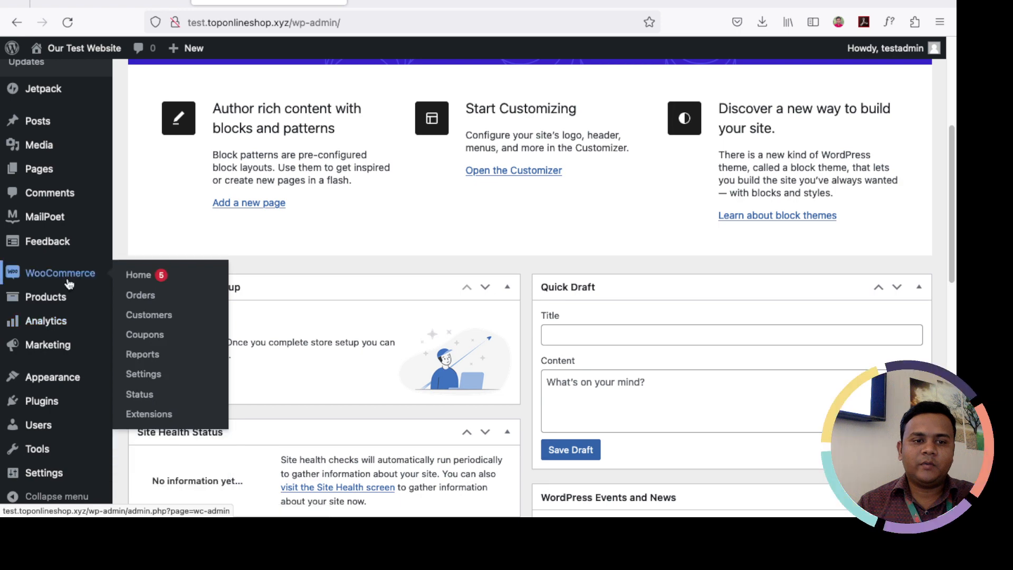
scroll(181, 306, "up", 2)
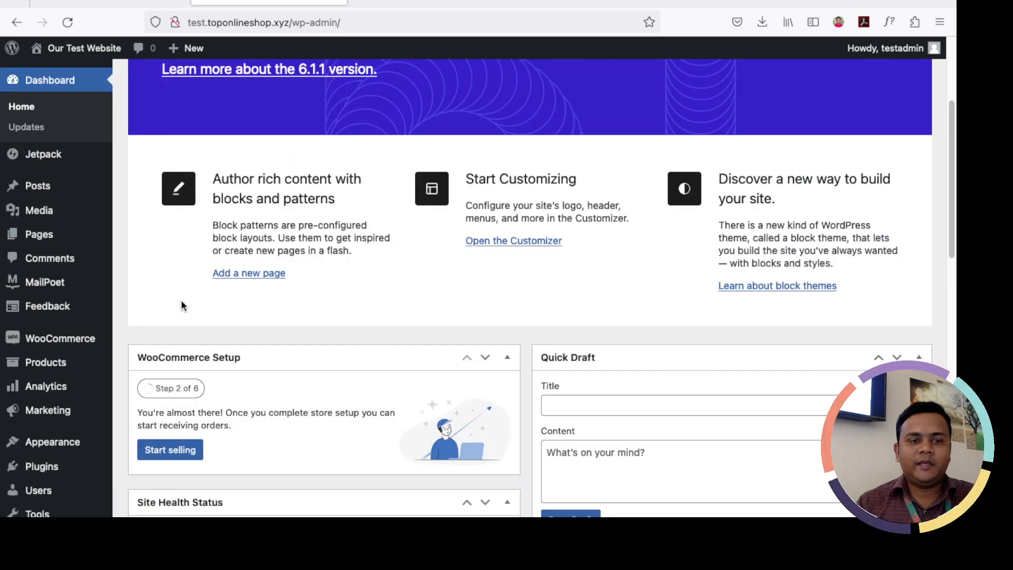
scroll(181, 305, "down", 12)
mouse_move(34, 279)
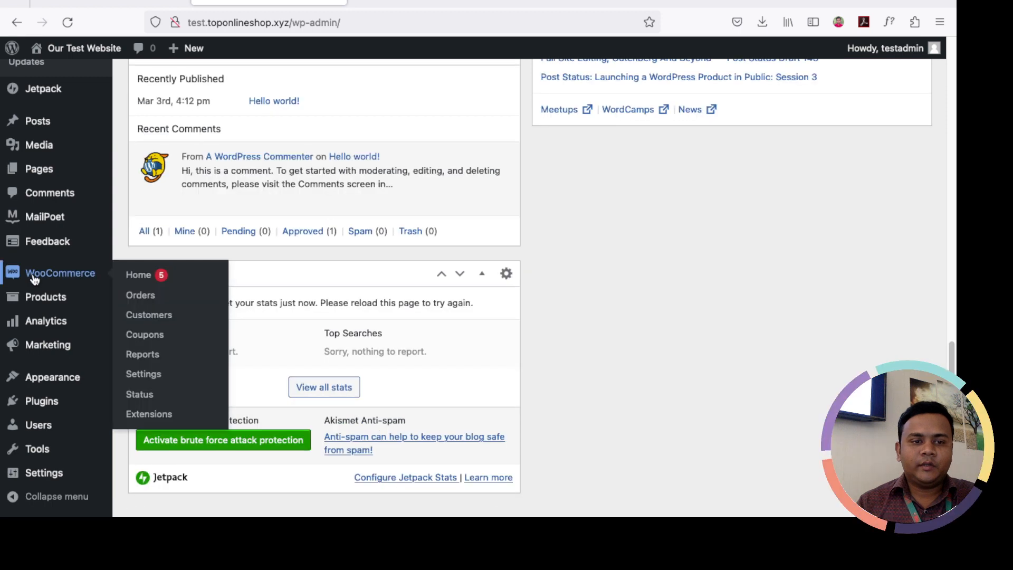
mouse_move(68, 300)
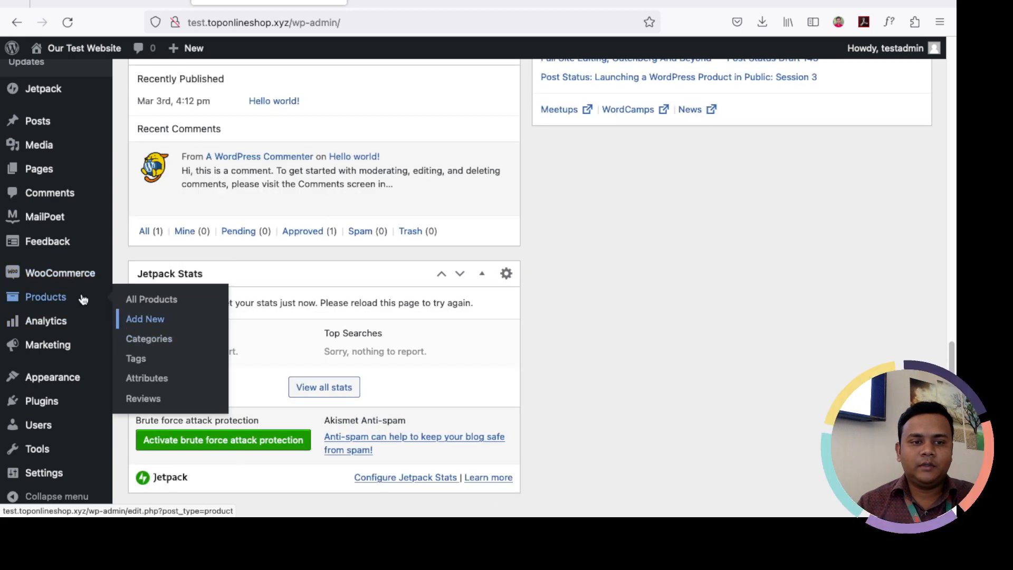
scroll(52, 287, "down", 2)
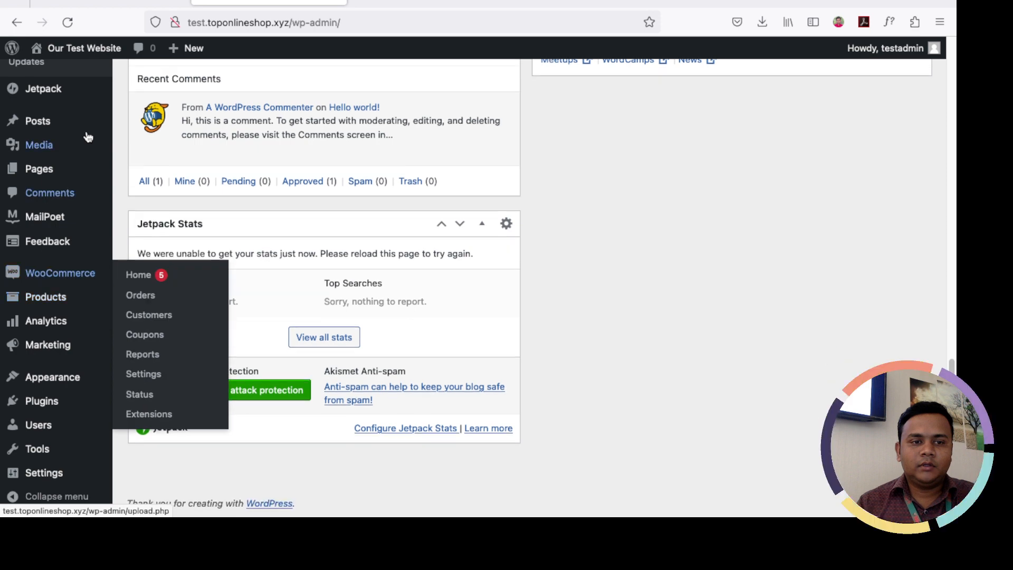
scroll(88, 137, "up", 12)
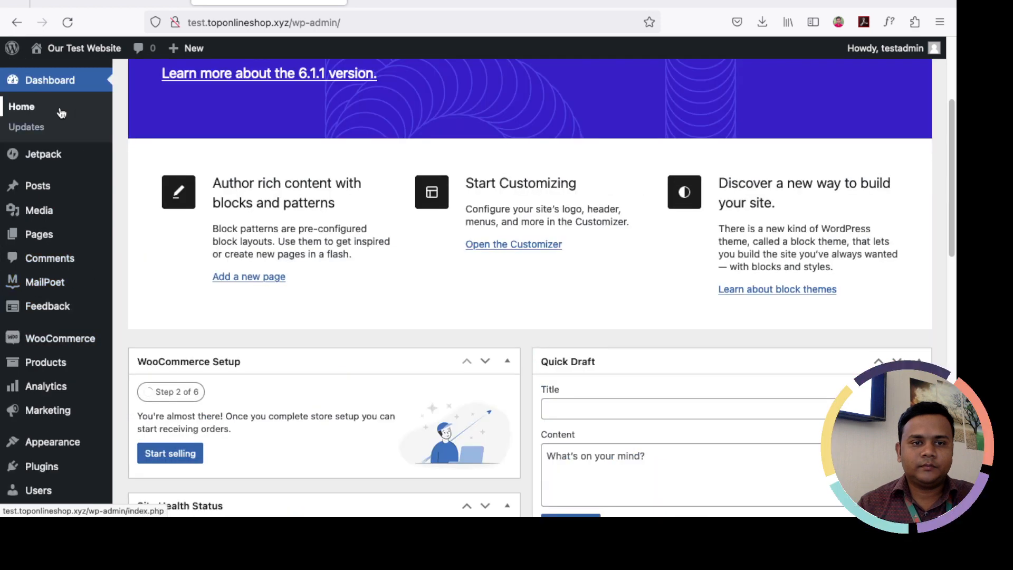
scroll(61, 112, "up", 4)
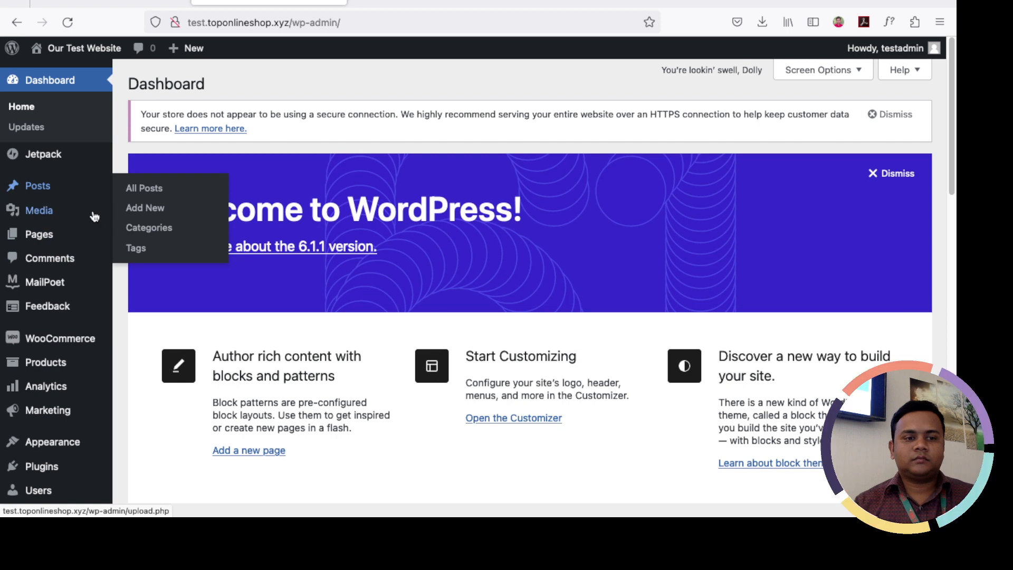
scroll(94, 216, "down", 2)
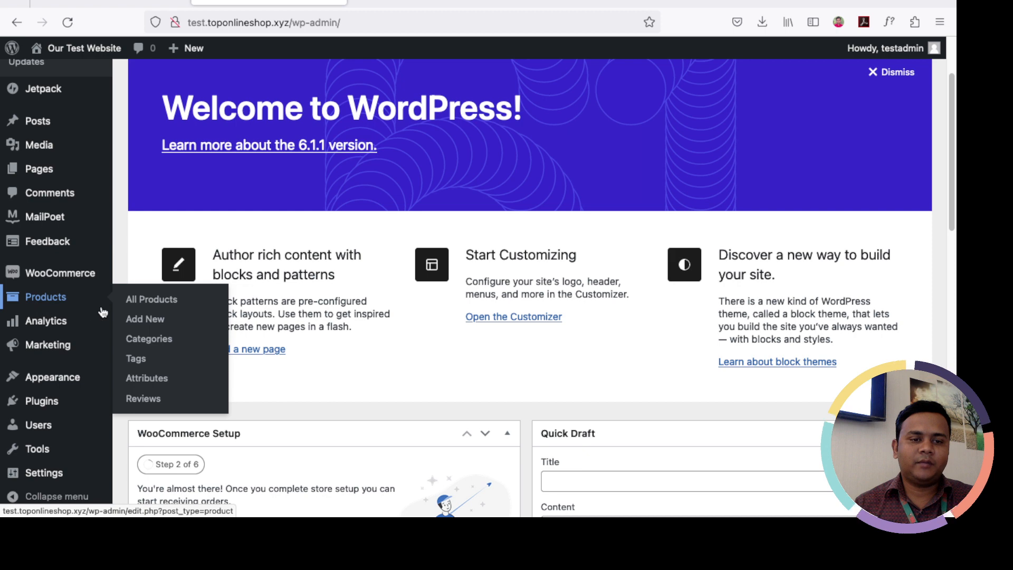
Step: Open Products > Categories, where only Uncategorized is listed
left_click(150, 340)
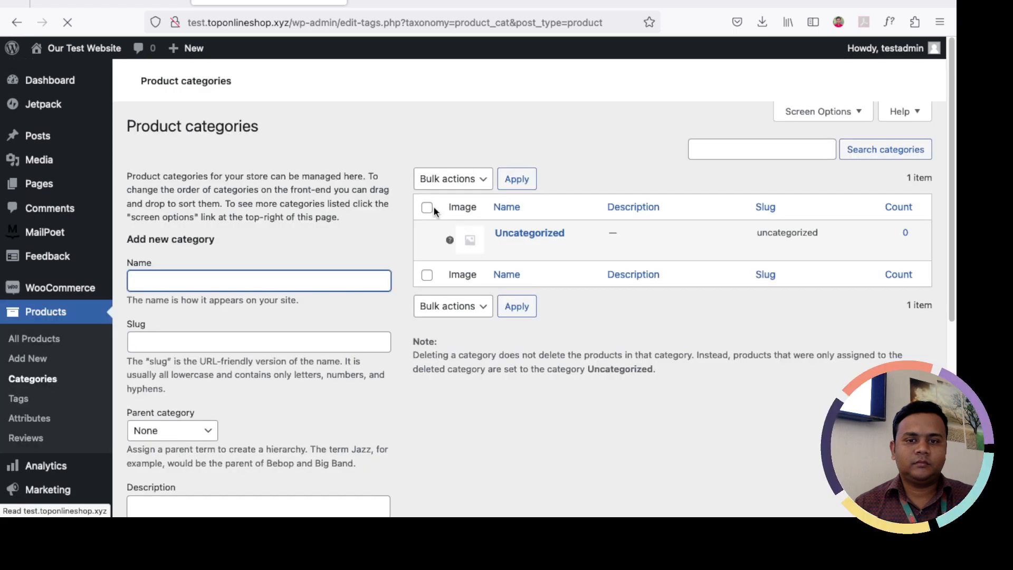
scroll(304, 264, "down", 2)
scroll(304, 264, "up", 1)
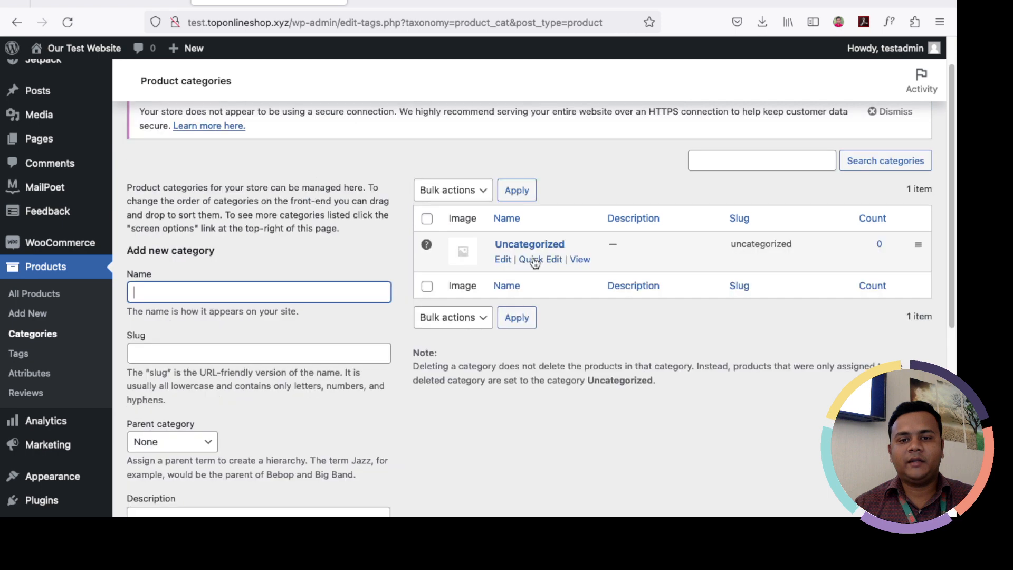
Step: Quick-edit Uncategorized to name 'Others' with slug others and update it
left_click(535, 260)
key("super+a")
type("O")
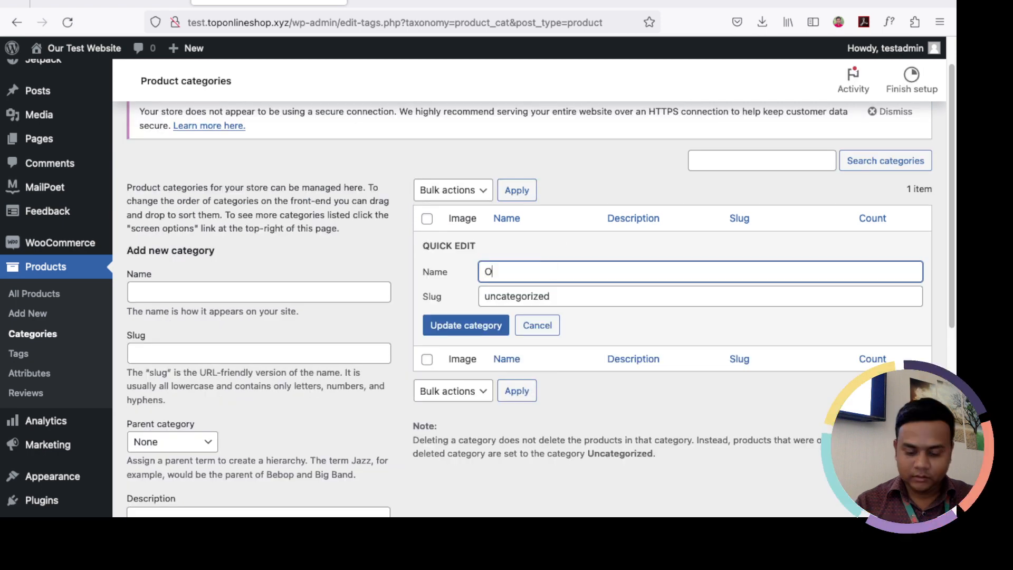
type("thers")
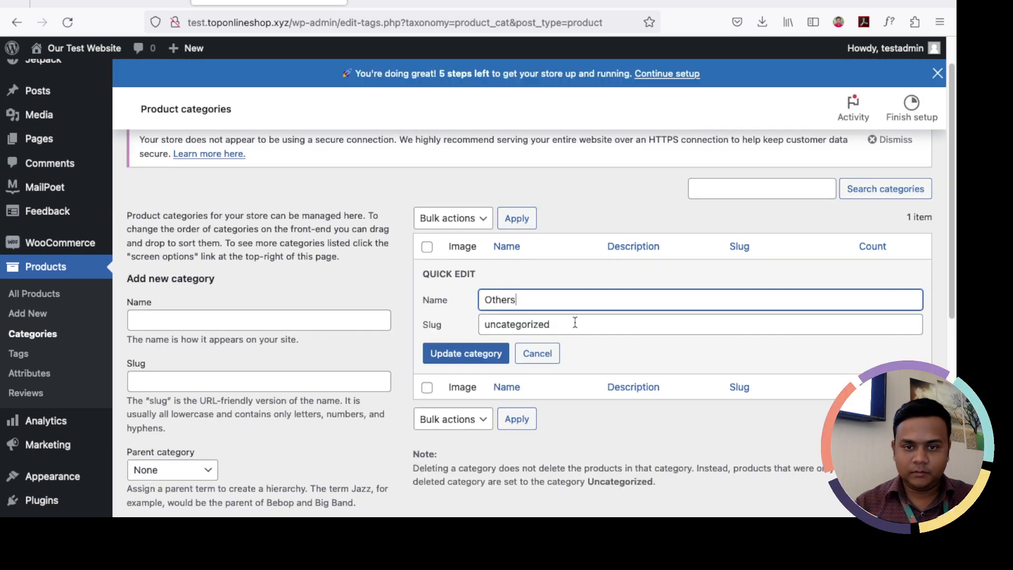
key("Tab")
type("Others")
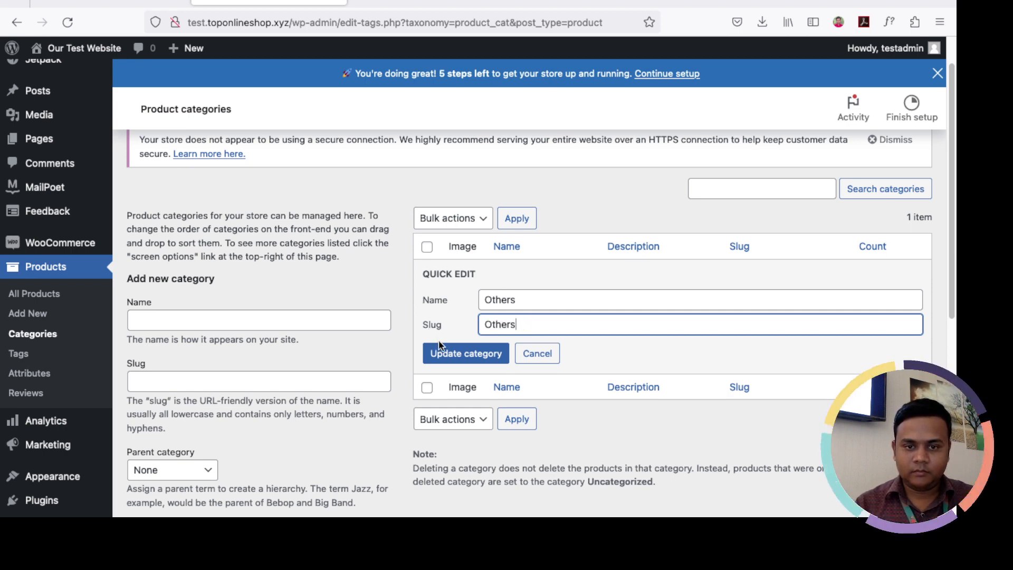
left_click(445, 354)
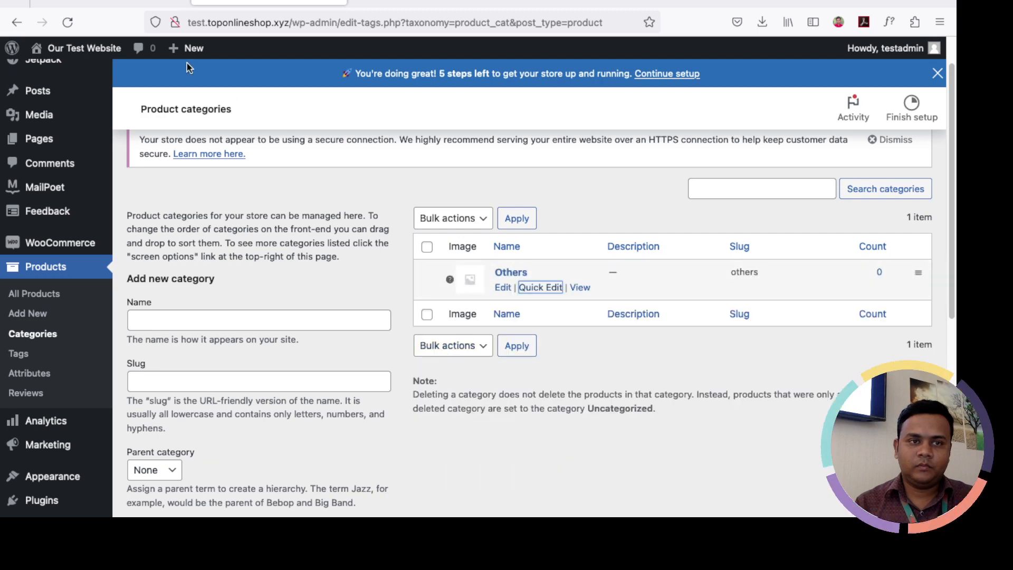
left_click(111, 3)
Step: After checking the Ritzy MEN menu, add a new product category named Man
scroll(177, 170, "down", 1)
mouse_move(145, 163)
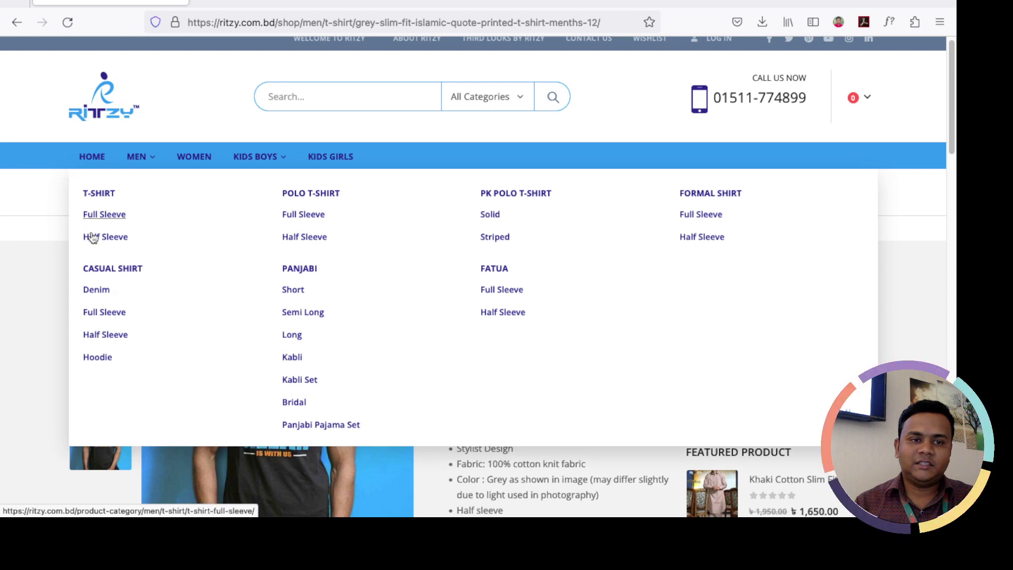
left_click(216, 3)
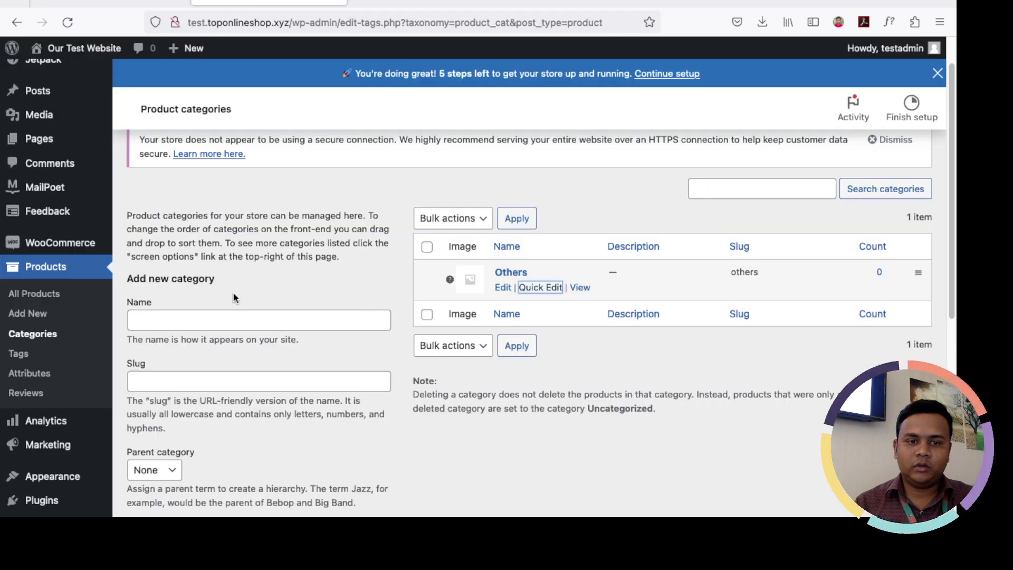
left_click(191, 317)
type("Men")
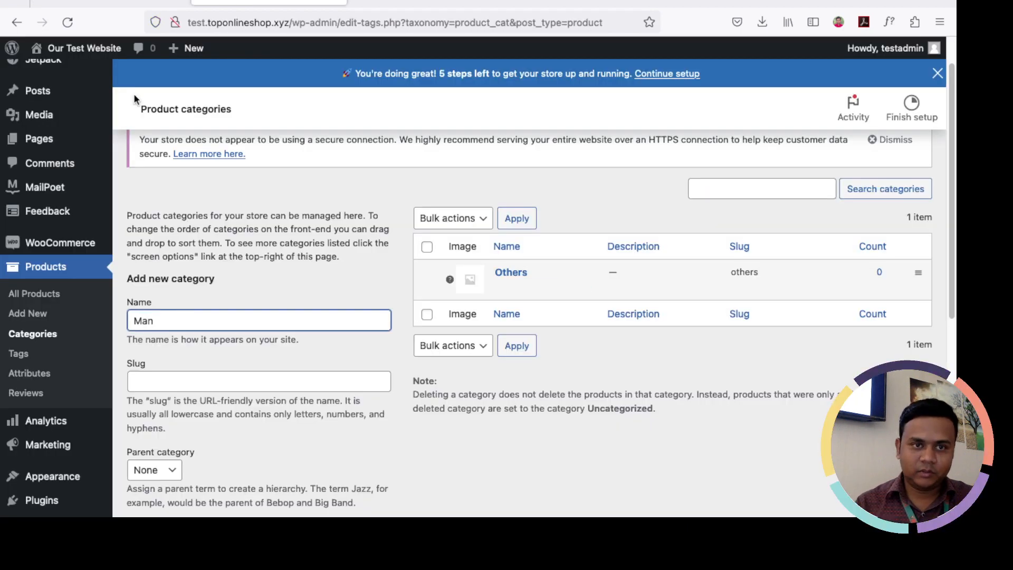
scroll(219, 338, "down", 5)
scroll(218, 393, "down", 3)
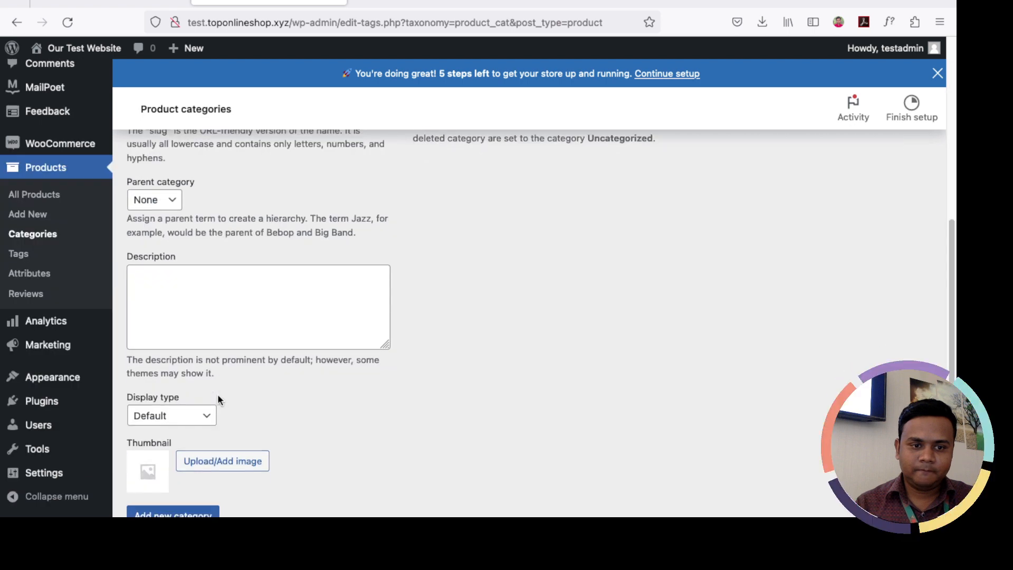
left_click(179, 446)
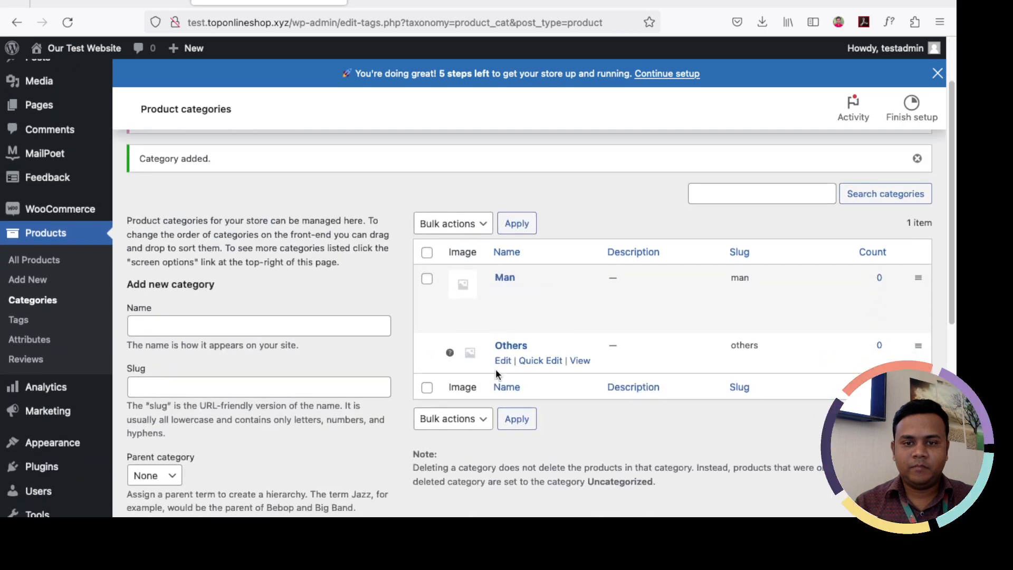
Step: Glance at the Ritzy shop again and start entering the next category name
left_click(131, 2)
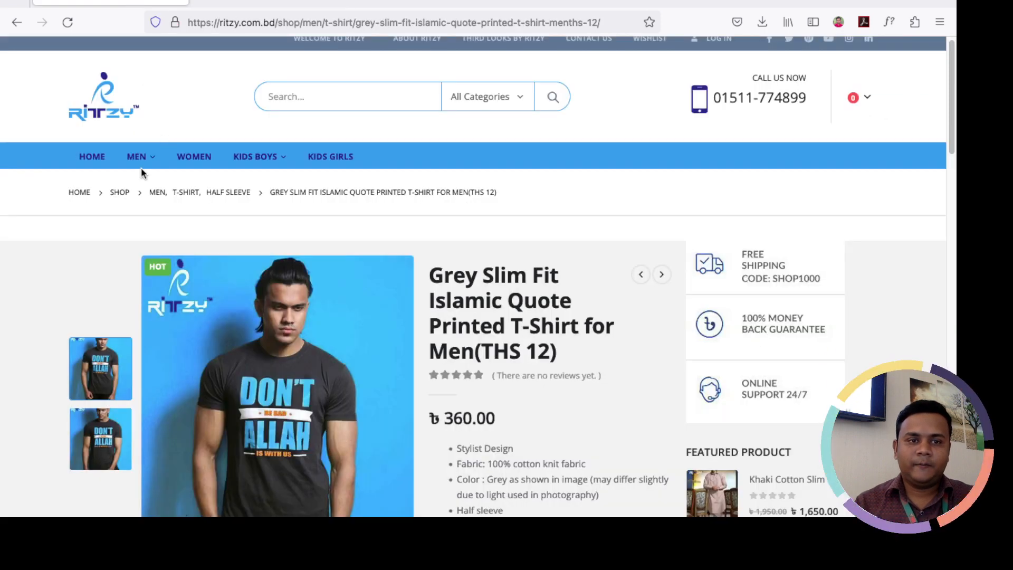
left_click(237, 1)
left_click(242, 324)
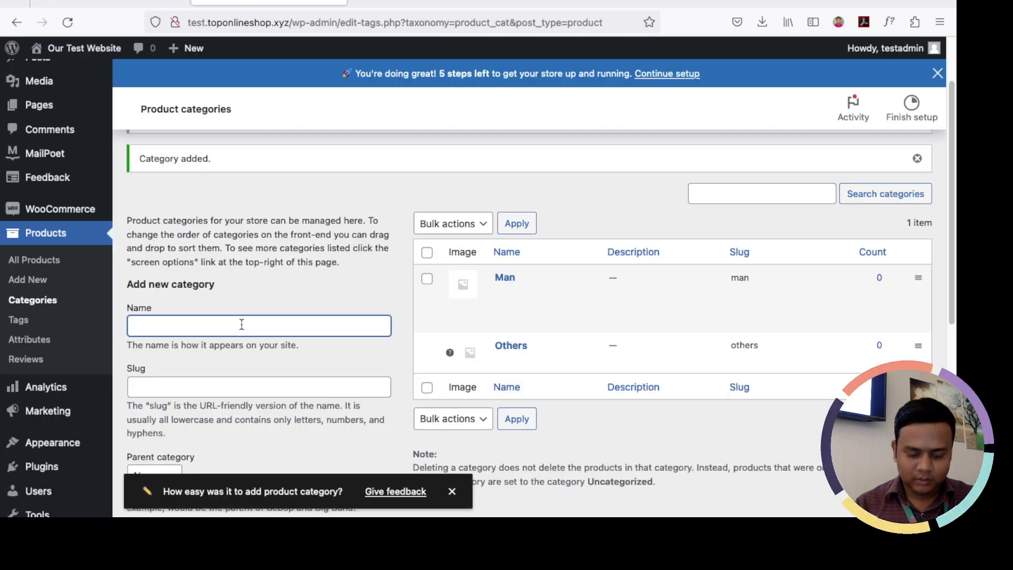
Step: Create a product category named 'woman' and dismiss the feedback prompt
type("woman")
scroll(242, 323, "down", 1)
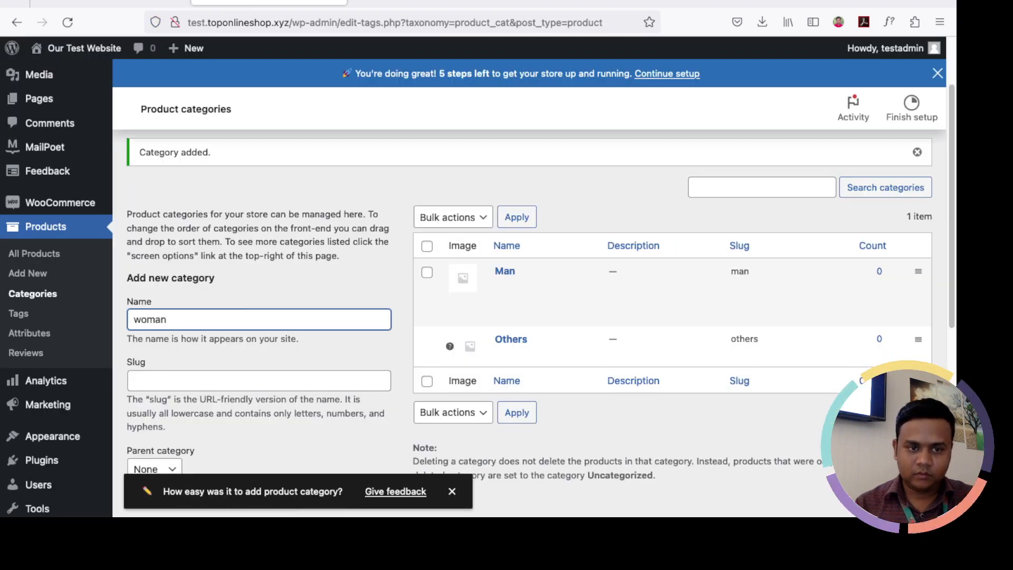
scroll(238, 332, "down", 10)
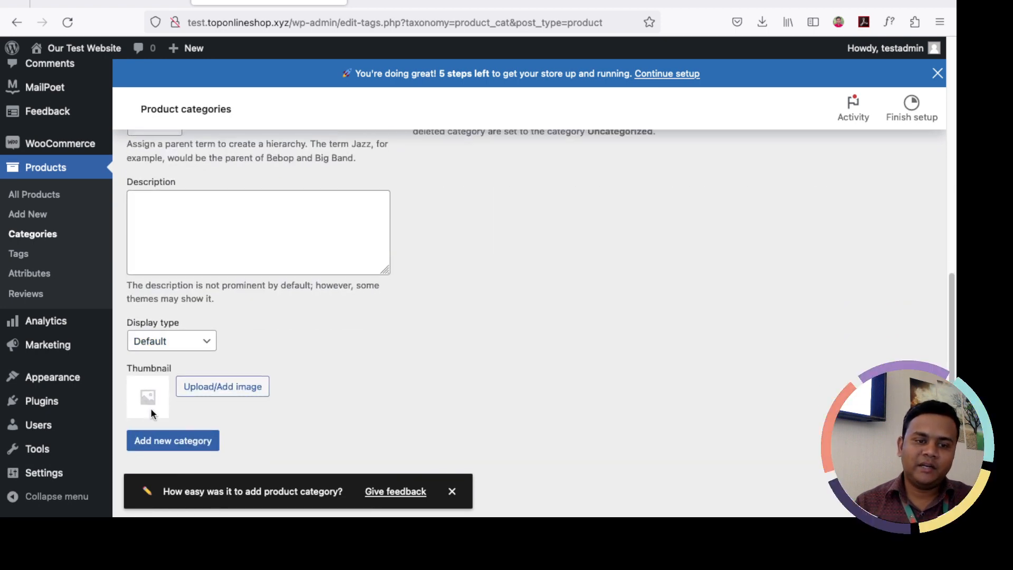
left_click(174, 442)
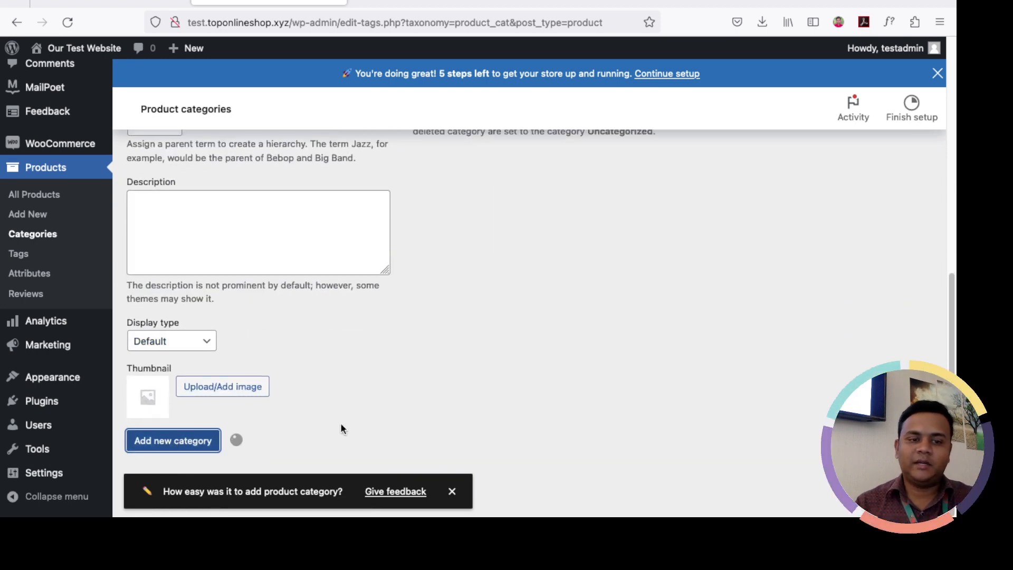
left_click(451, 491)
Step: Compare with the Ritzy shop's menu categories, then return to the product categories list
scroll(494, 406, "up", 5)
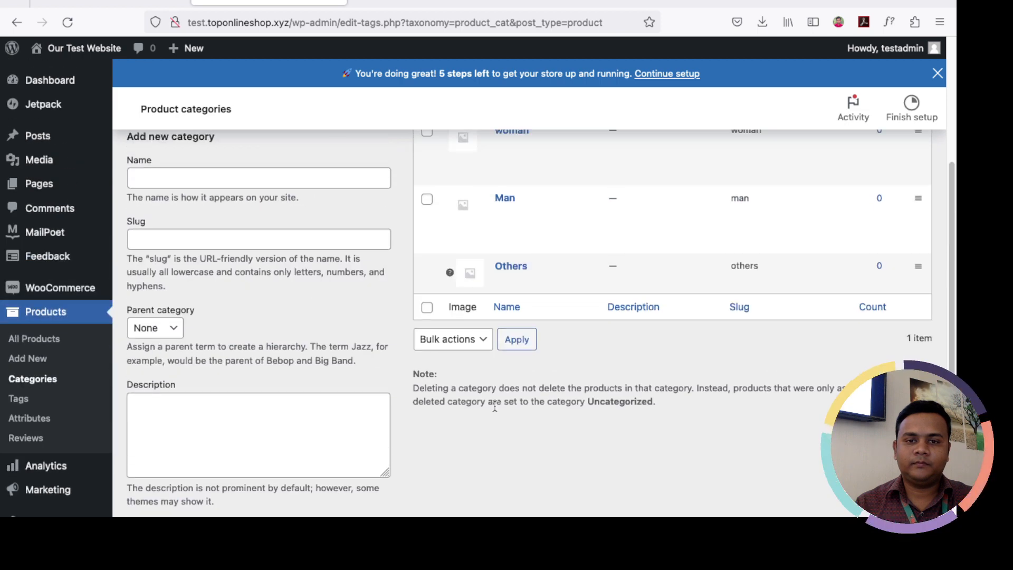
scroll(494, 405, "up", 2)
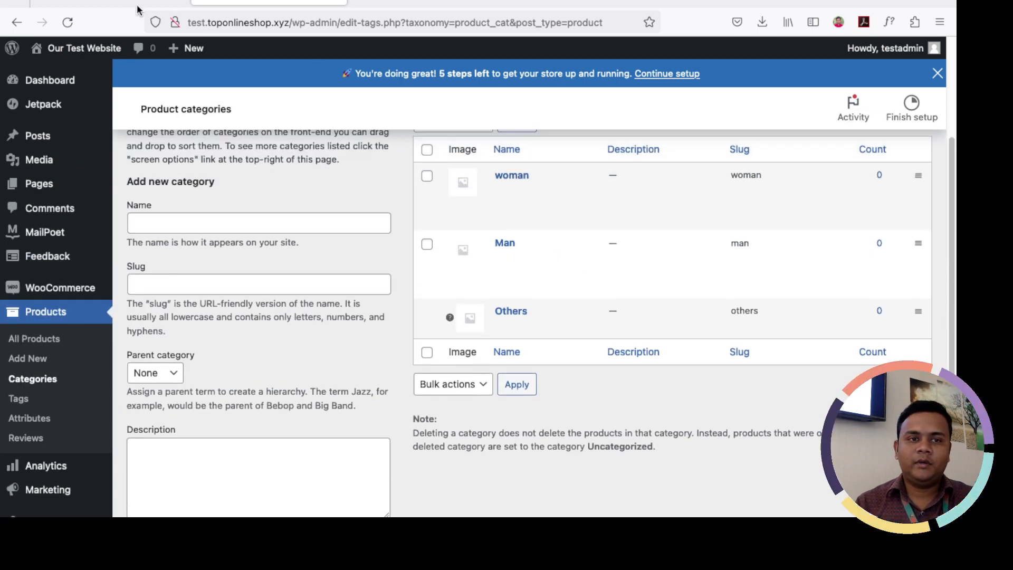
left_click(137, 9)
mouse_move(139, 164)
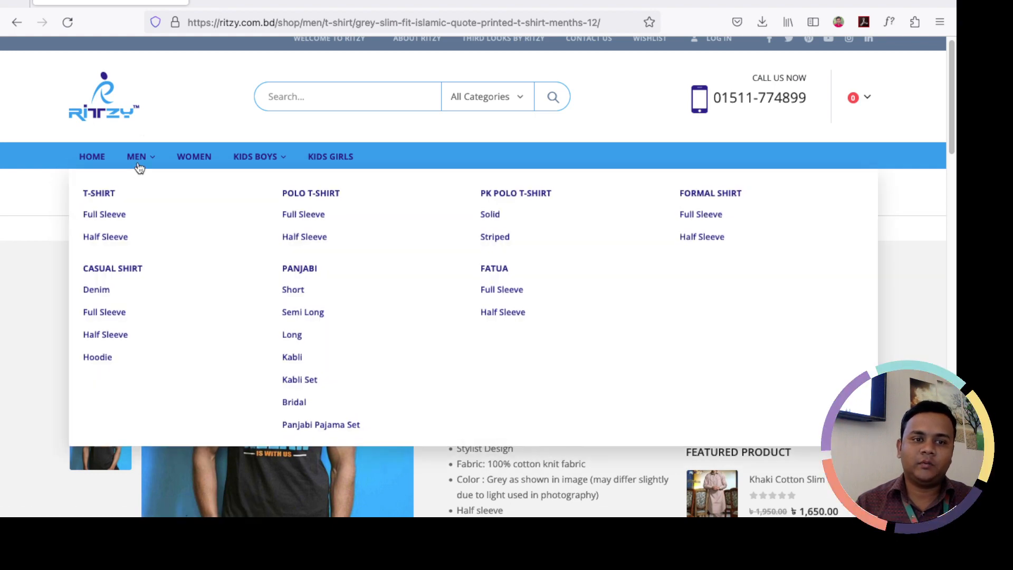
left_click(238, 9)
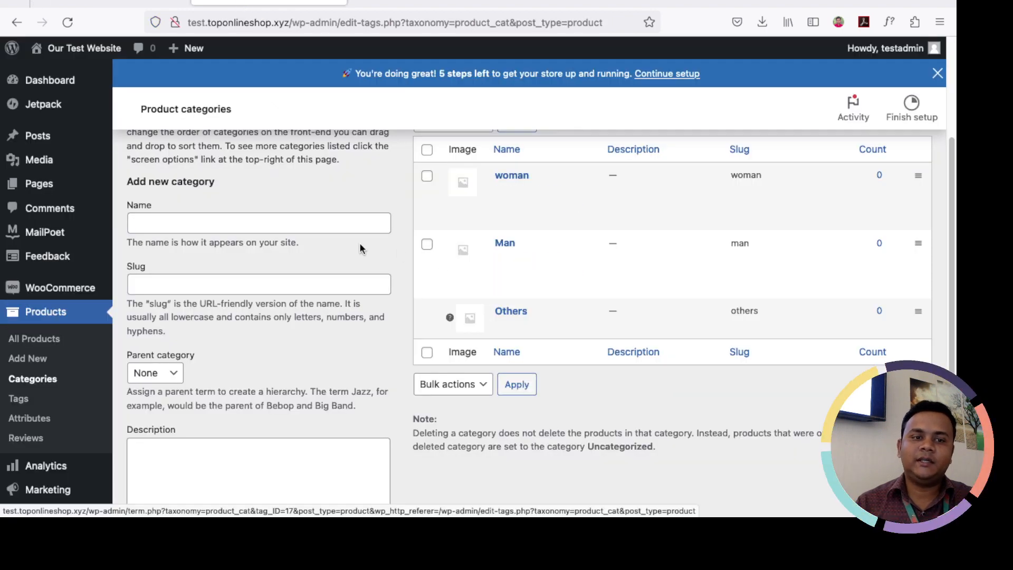
Step: Add a 'T shirt' product category with Man as its parent category
left_click(275, 223)
type("T ")
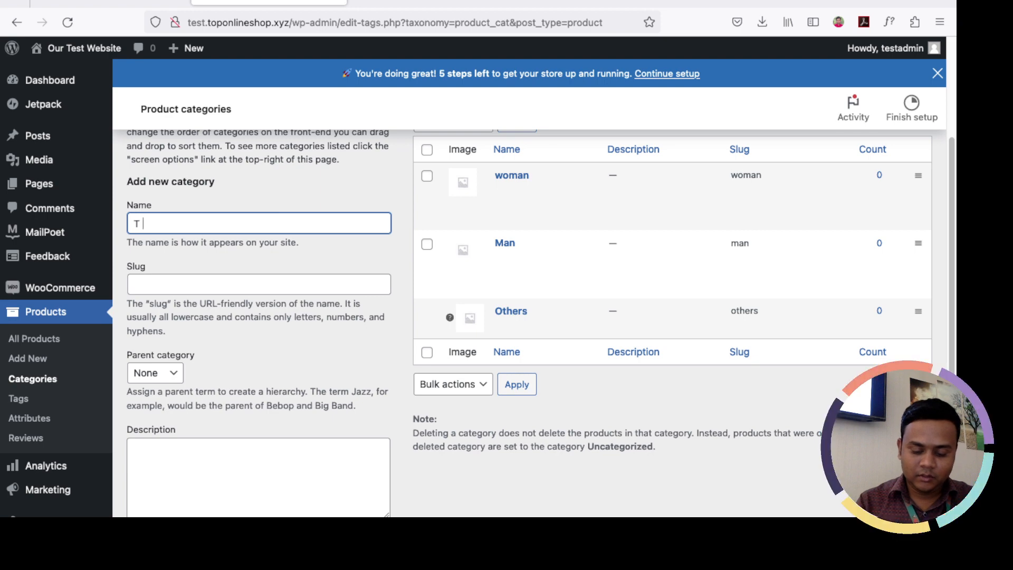
type("shirt")
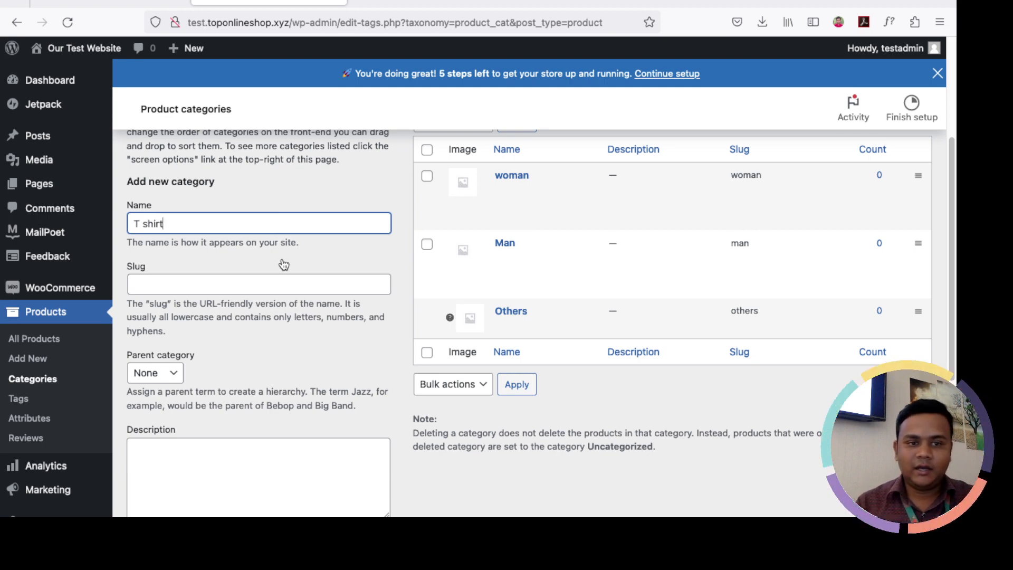
scroll(284, 265, "down", 2)
left_click(172, 327)
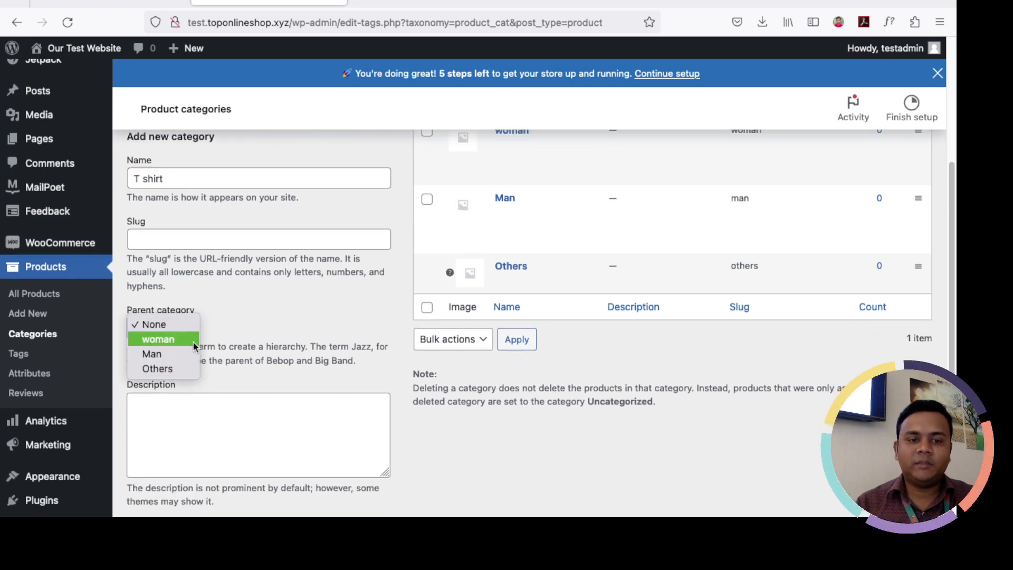
left_click(173, 350)
scroll(228, 319, "down", 1)
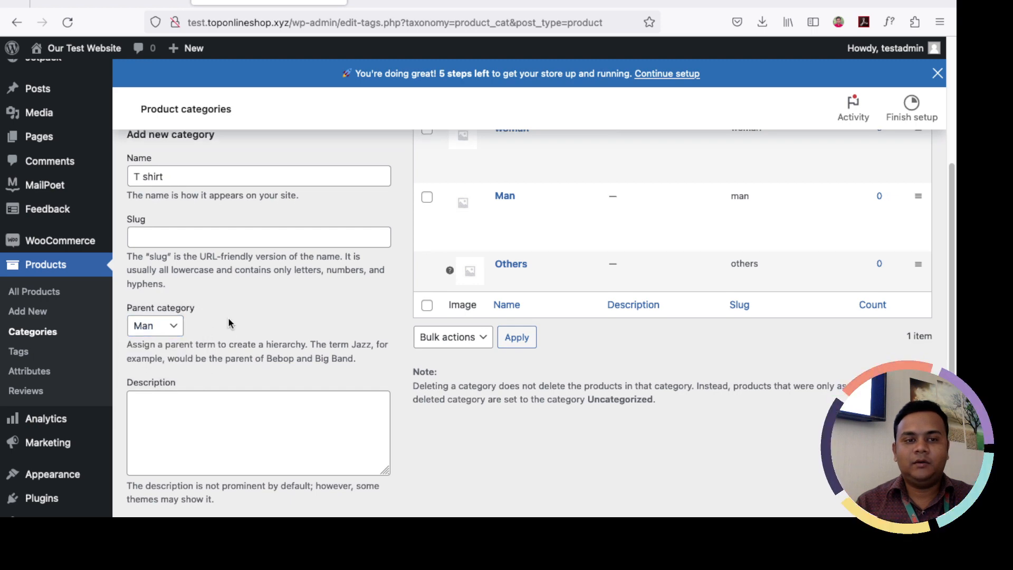
scroll(228, 317, "up", 3)
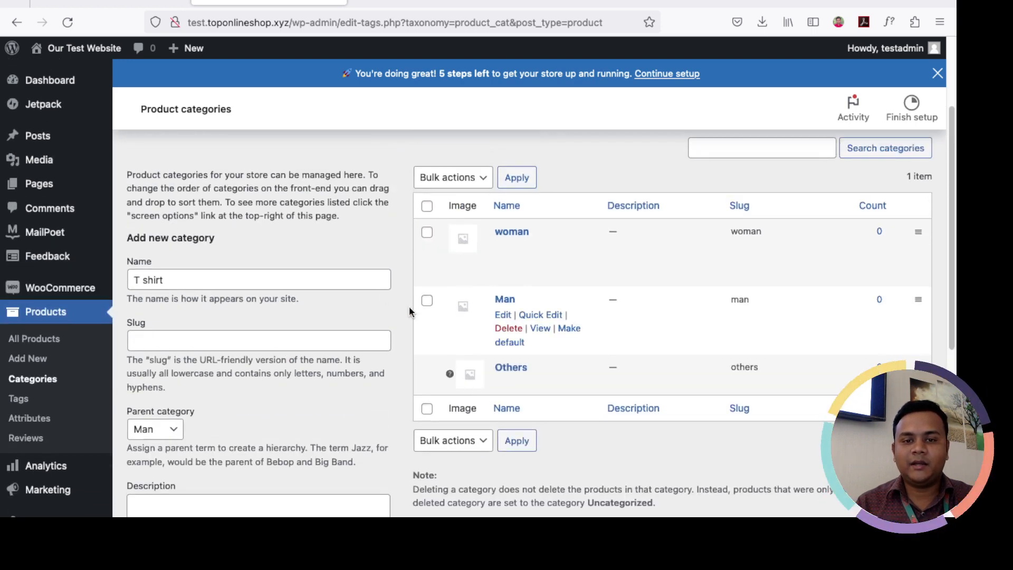
scroll(409, 311, "down", 10)
left_click(176, 441)
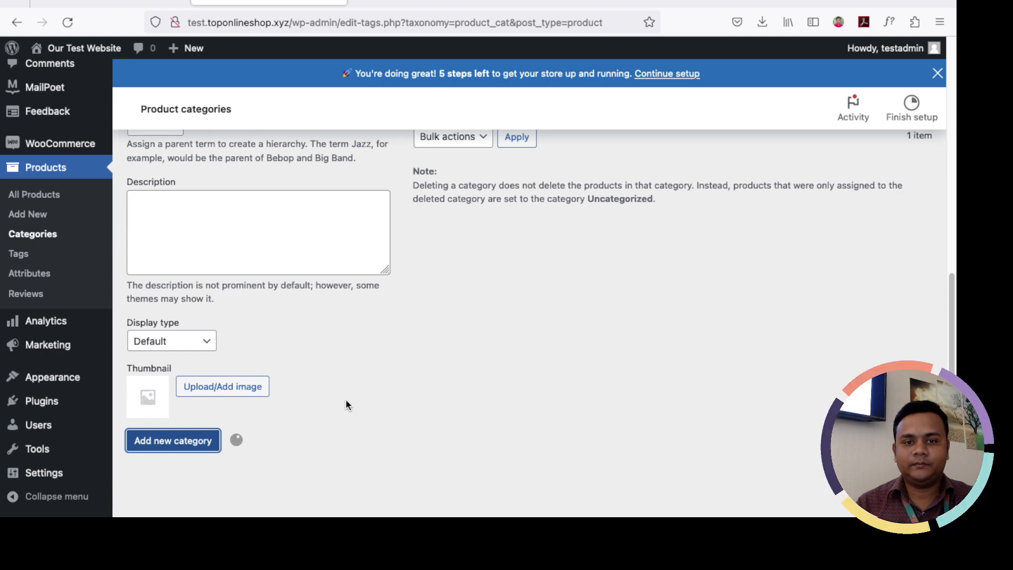
Step: Close the store setup progress banner at the top of the page
scroll(346, 405, "up", 6)
scroll(346, 398, "up", 2)
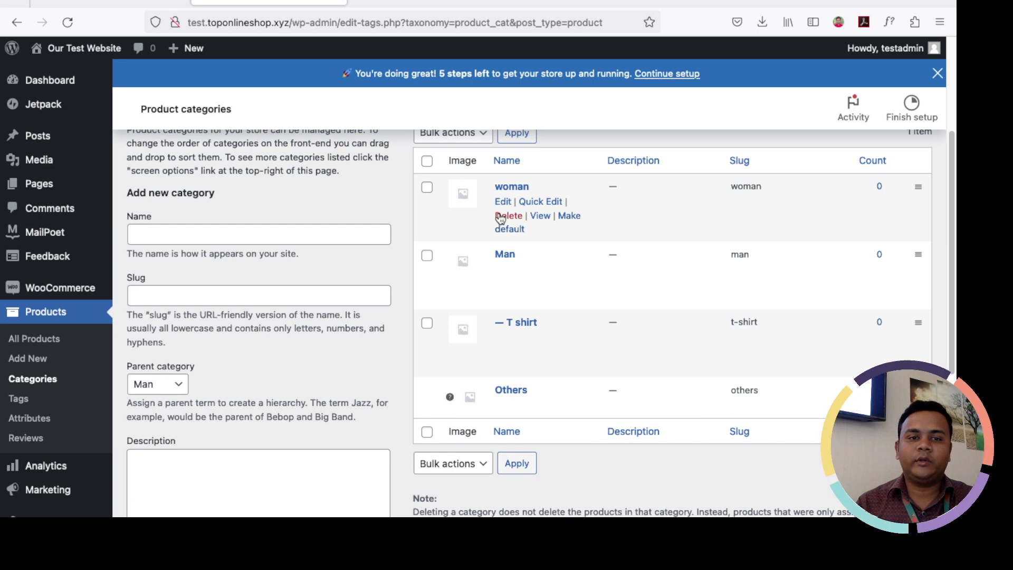
scroll(370, 227, "up", 1)
scroll(246, 248, "up", 5)
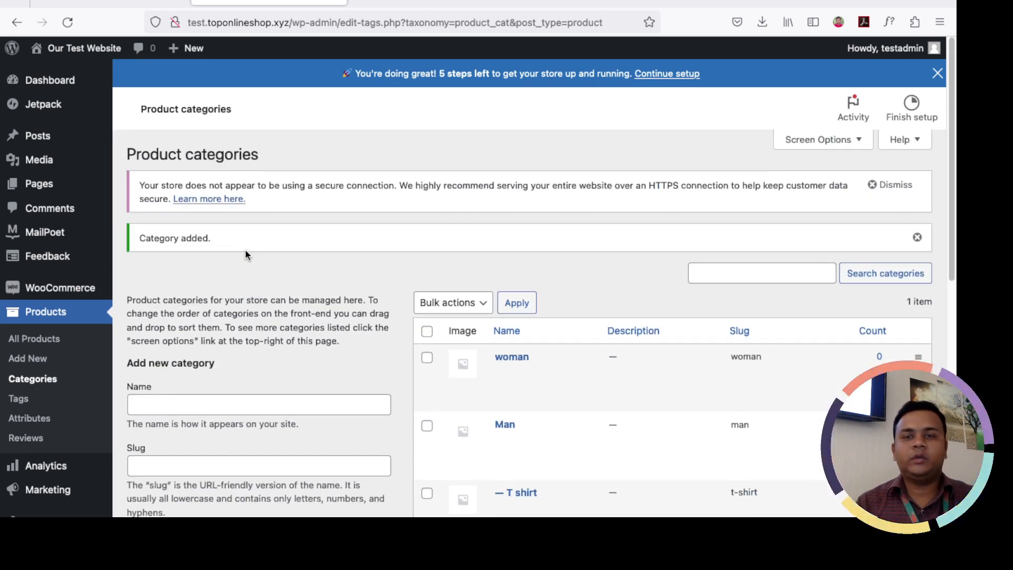
left_click(937, 73)
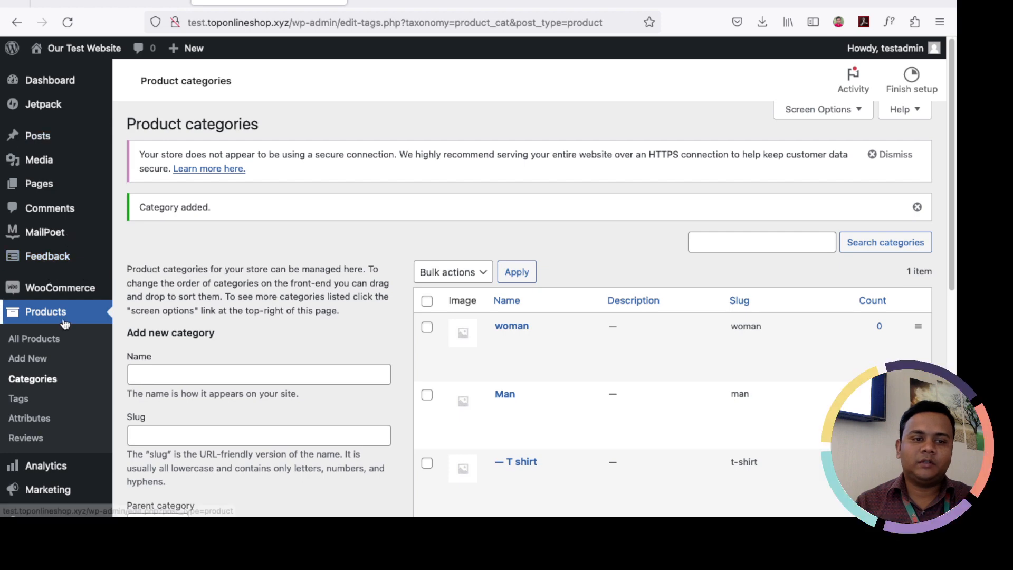
scroll(64, 296, "down", 8)
Step: Go from Installed Plugins to the Add New plugins page
mouse_move(42, 406)
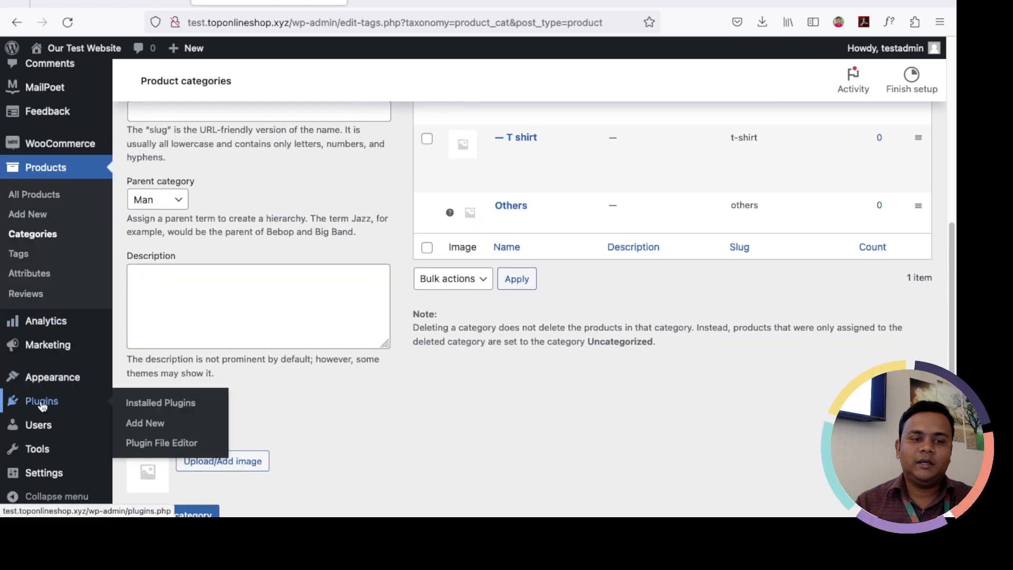
left_click(141, 404)
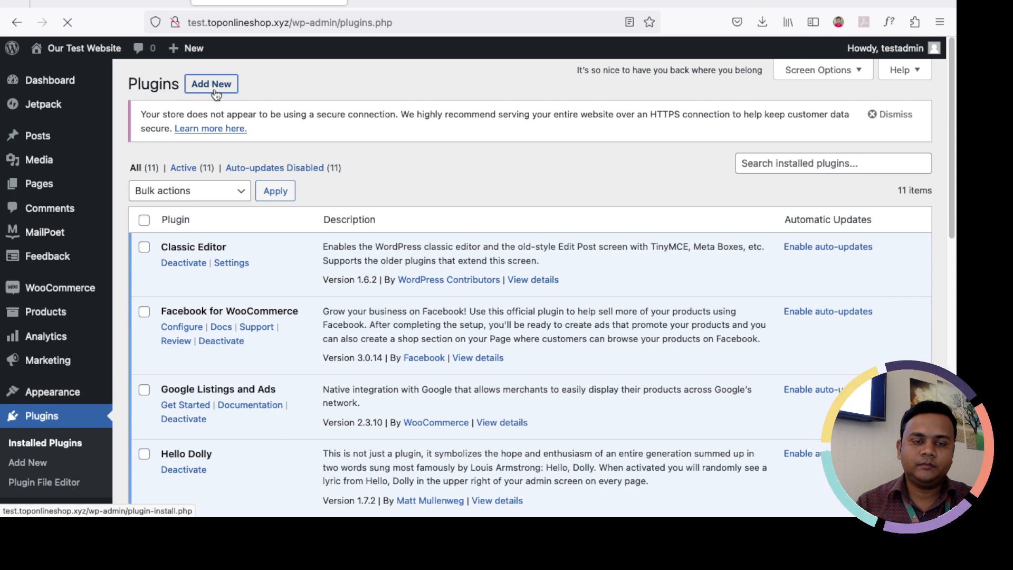
left_click(215, 90)
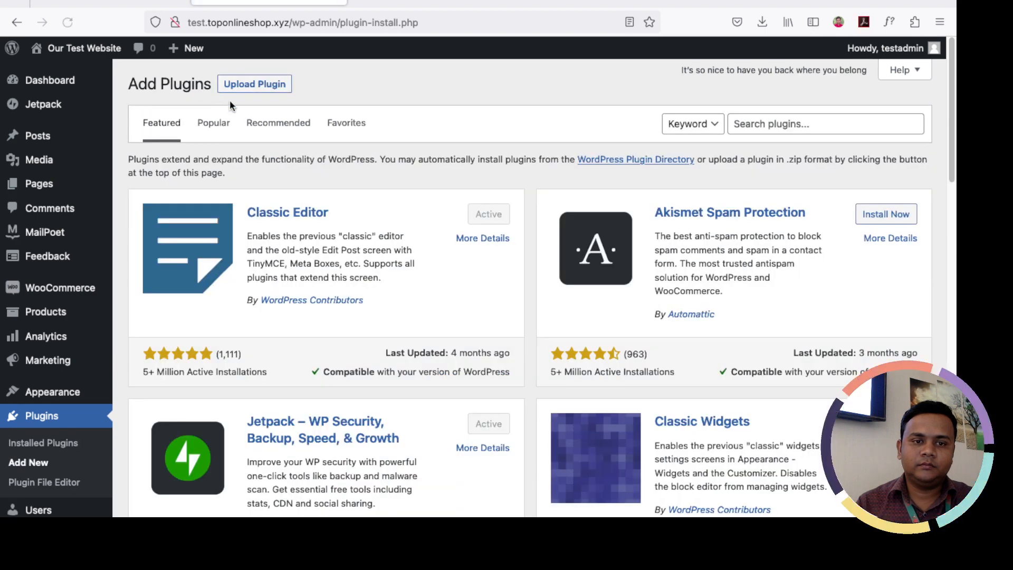
Step: Search the plugin directory for 'woocommerce' and confirm WooCommerce shows as Active
left_click(769, 126)
type("wo")
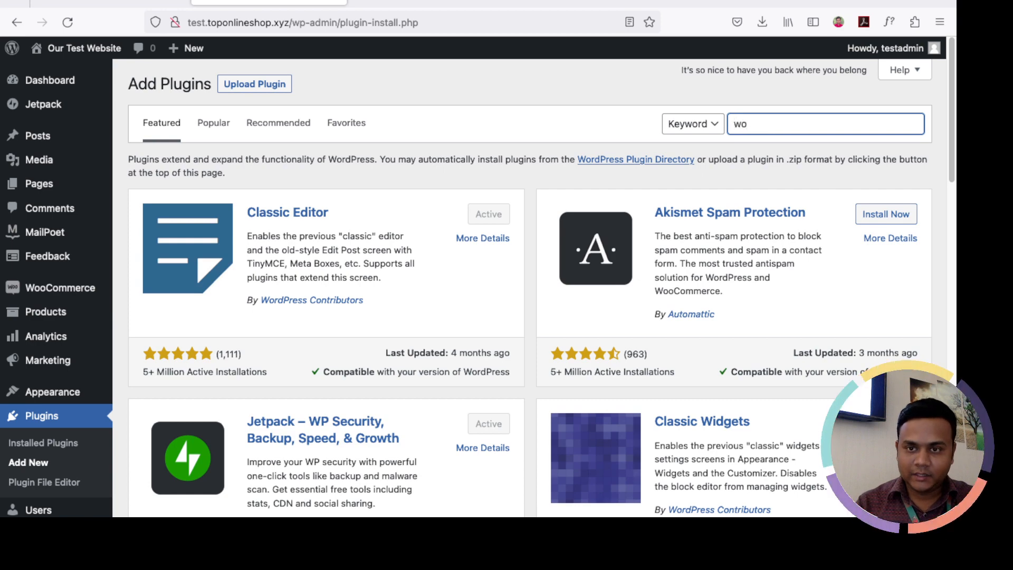
type("oc")
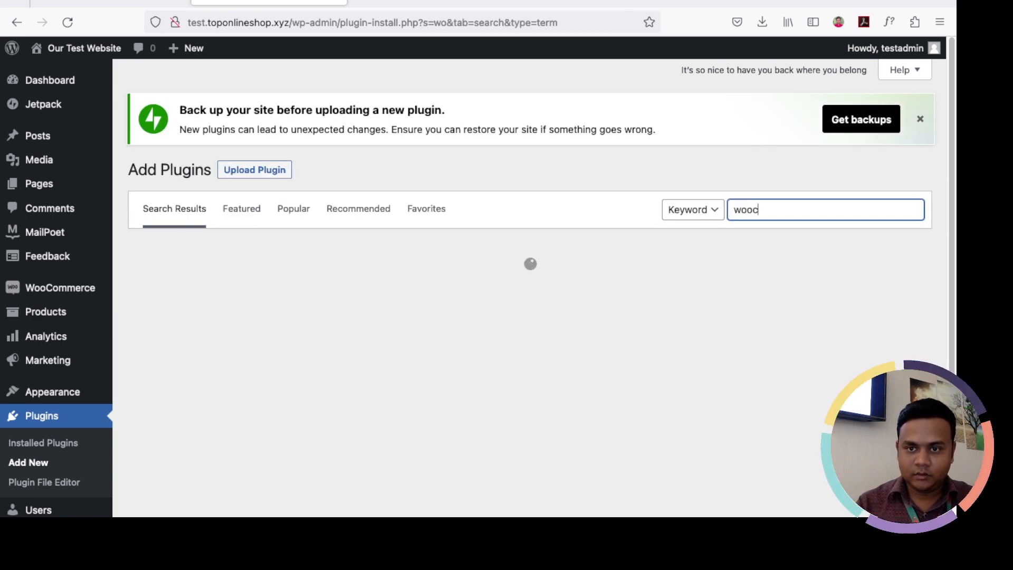
type("omm")
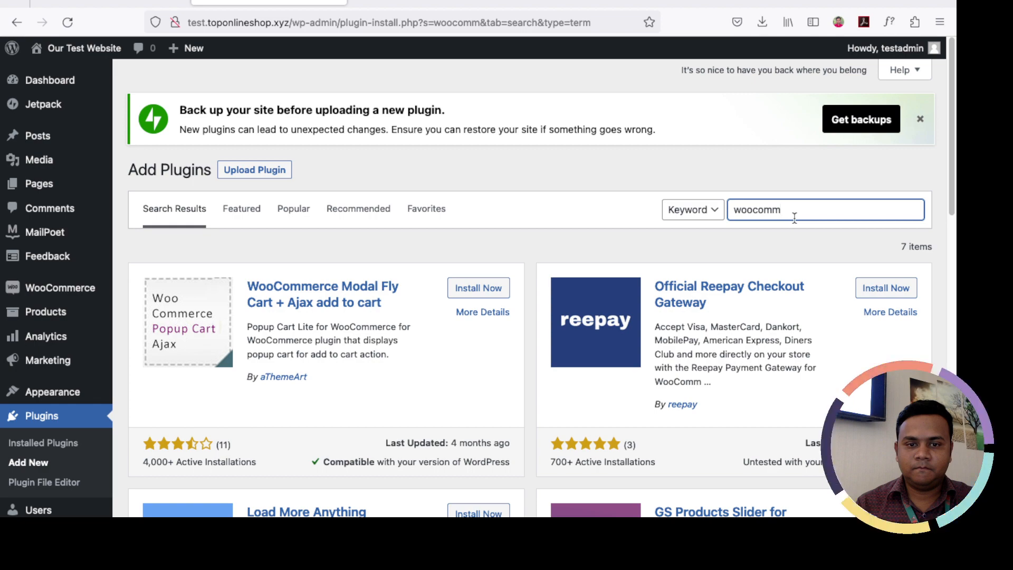
scroll(534, 343, "down", 5)
scroll(470, 378, "down", 5)
scroll(473, 376, "up", 12)
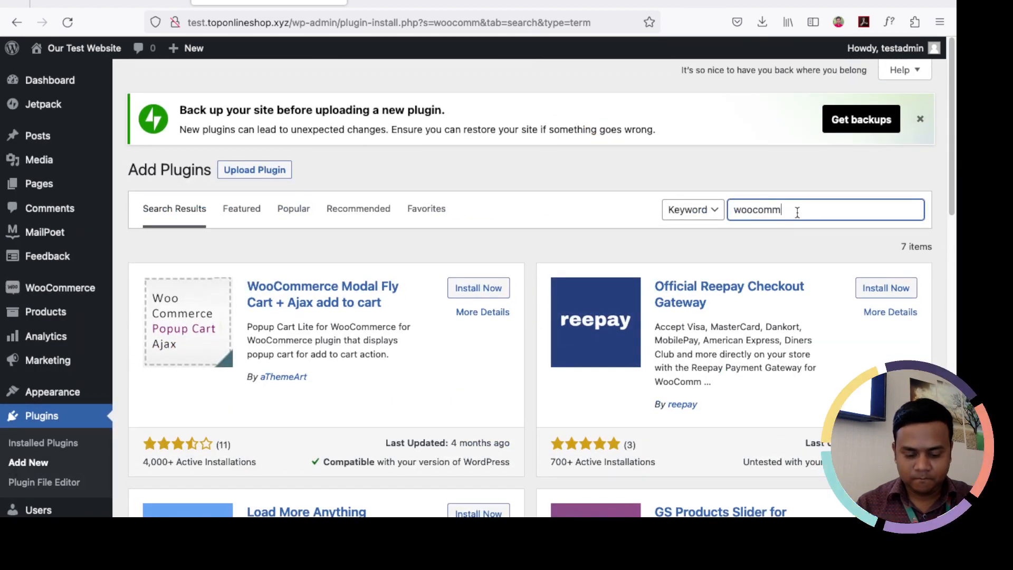
type("e")
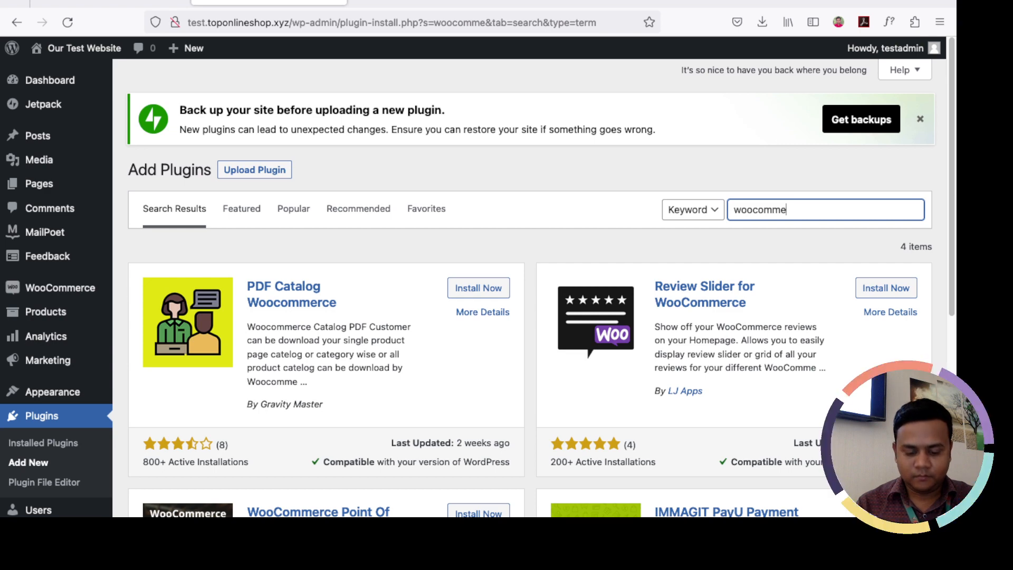
type("rce")
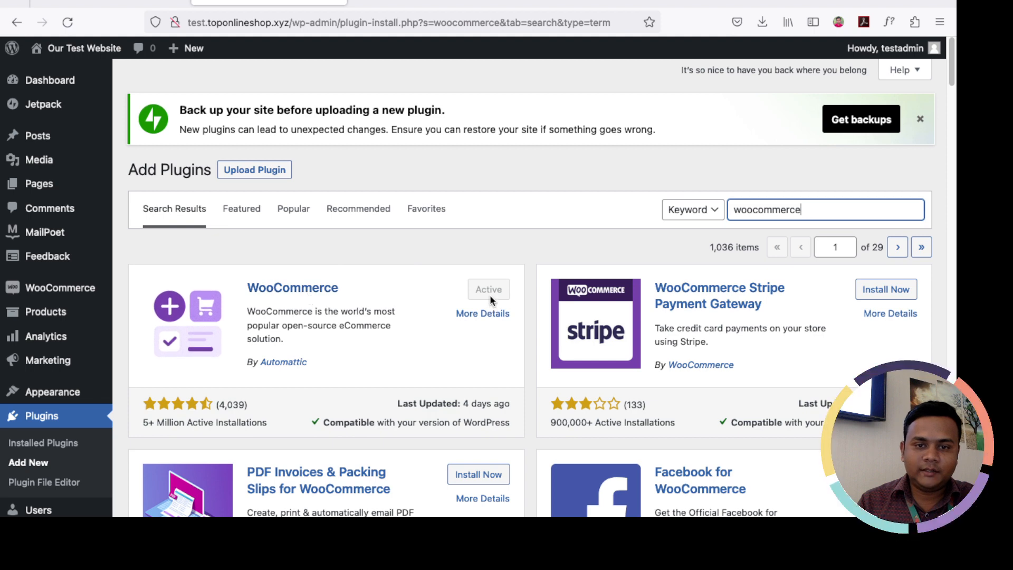
mouse_move(34, 342)
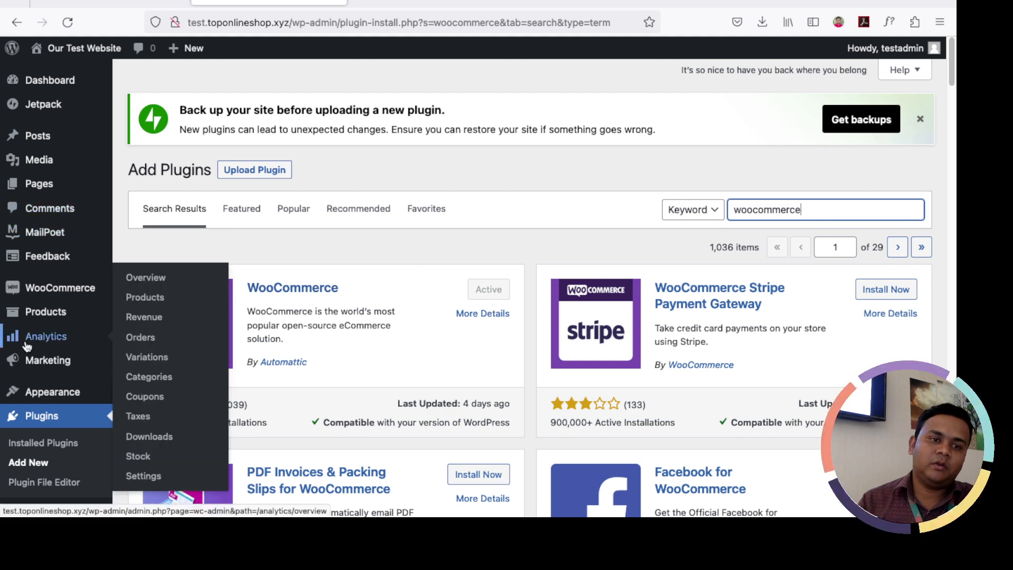
mouse_move(74, 316)
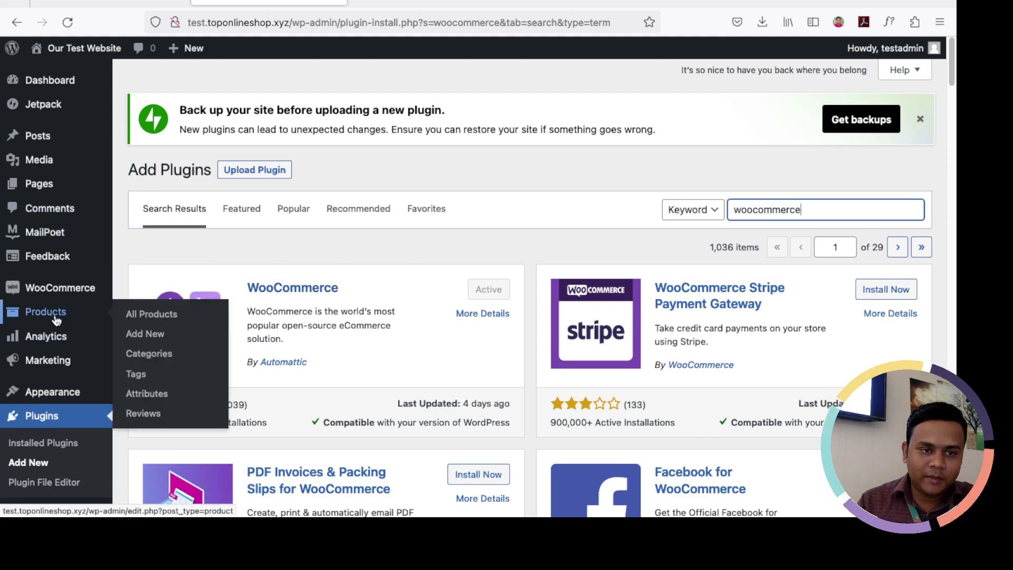
Step: Open Products > Categories and review Others, Man, T shirt and woman
left_click(142, 356)
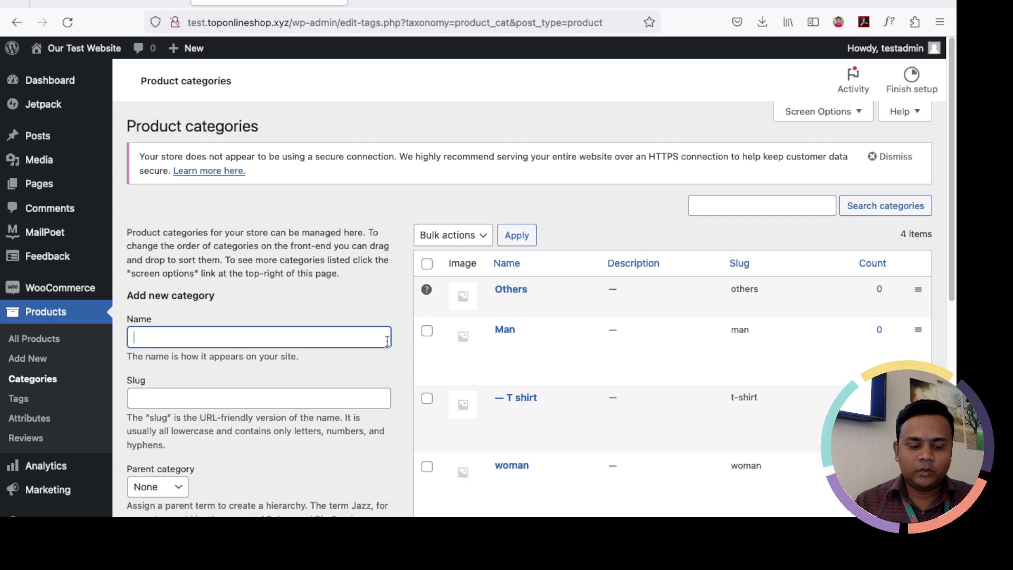
scroll(354, 346, "down", 5)
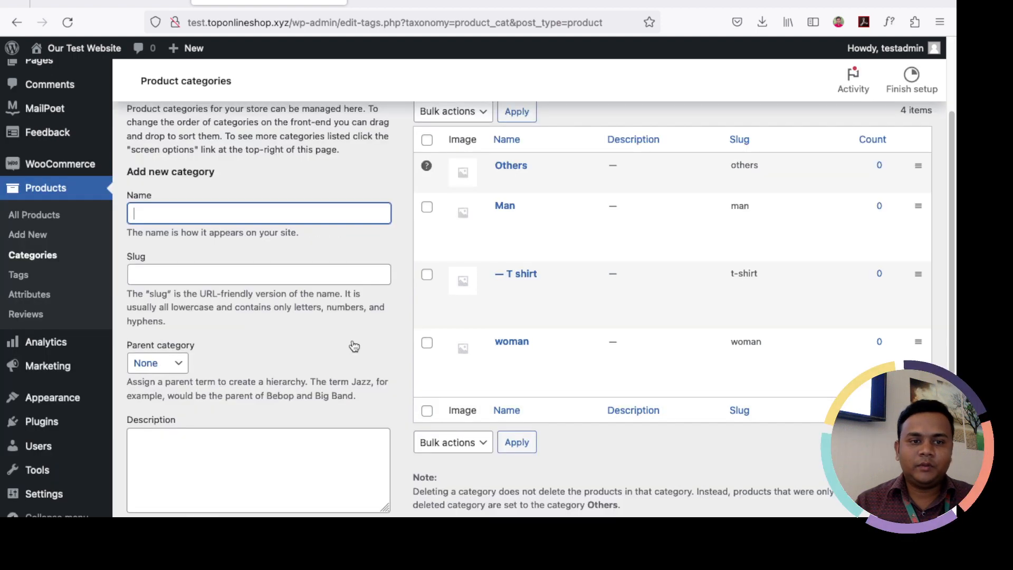
scroll(354, 346, "up", 4)
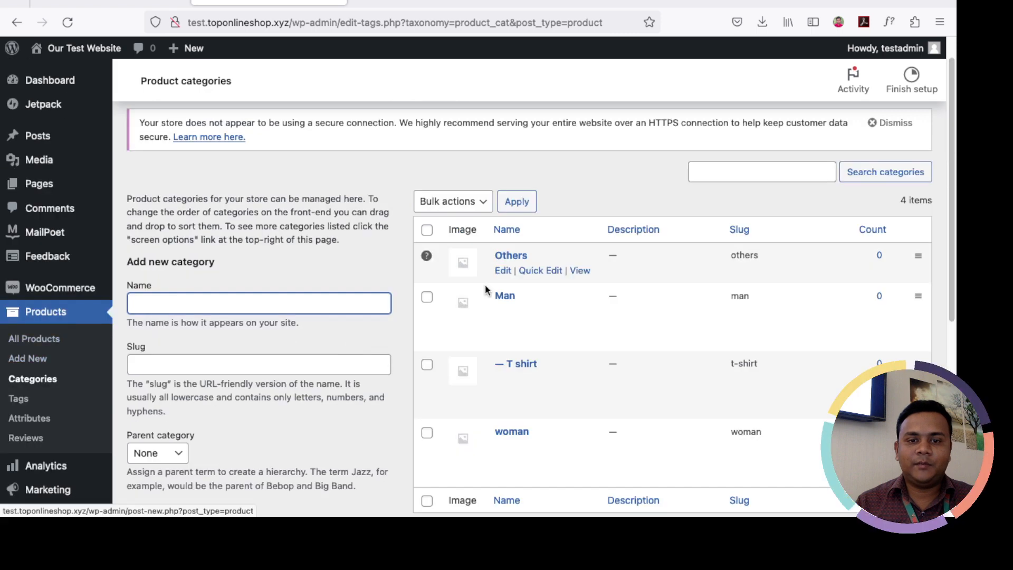
Step: Glance at the Ritzy shop page for reference and come back to the categories list
left_click(118, 6)
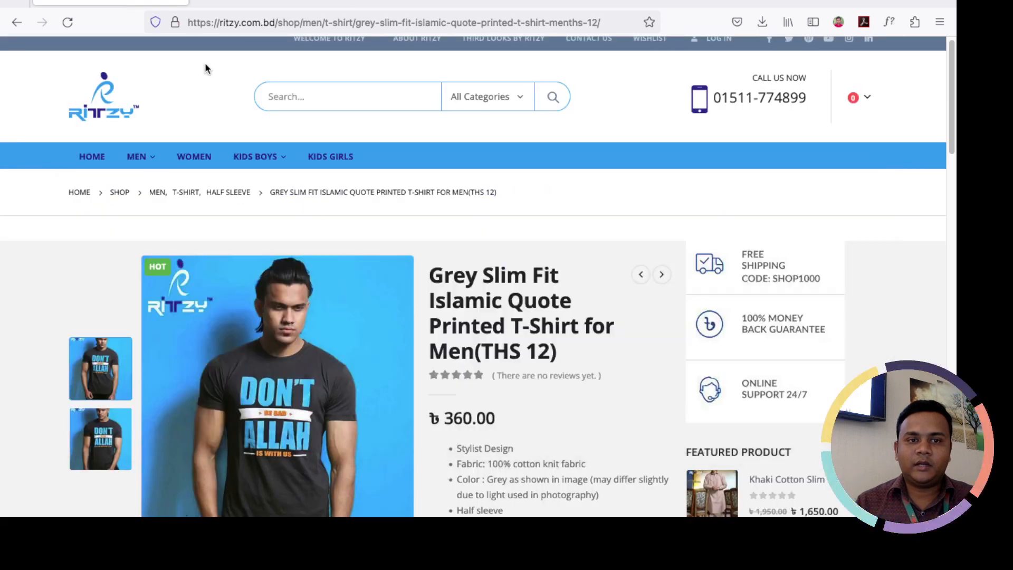
left_click(269, 5)
scroll(275, 347, "down", 1)
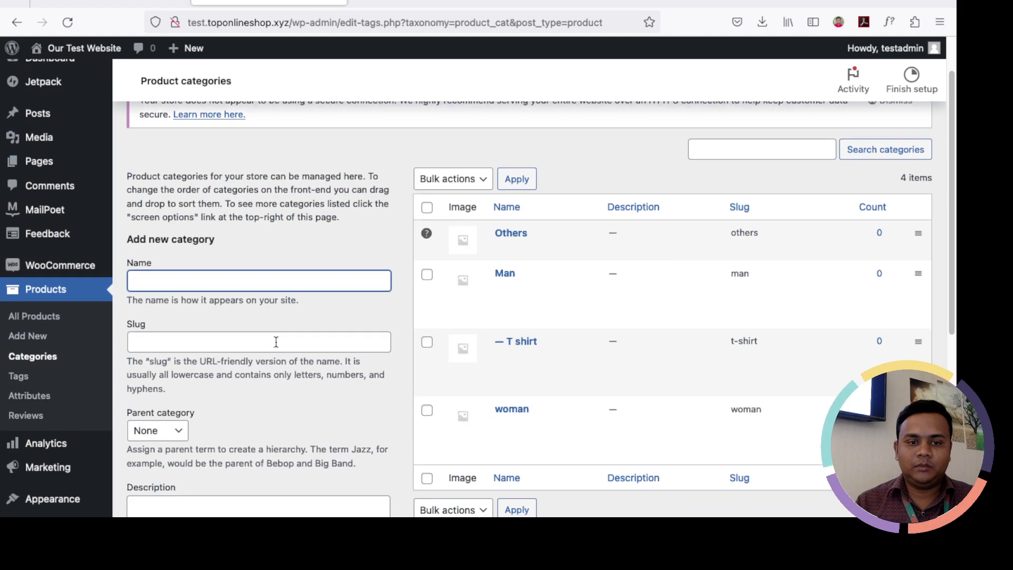